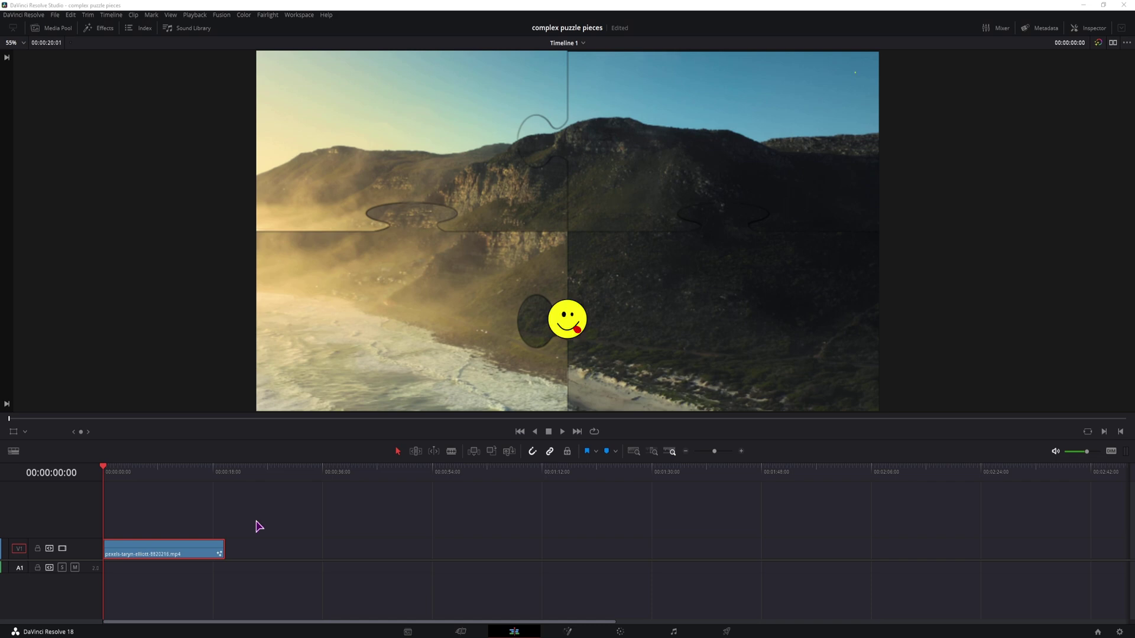
# Step: Play back the finished puzzle composite on the timeline and look over web image results for SVG jigsaw puzzles
pyautogui.press('space')
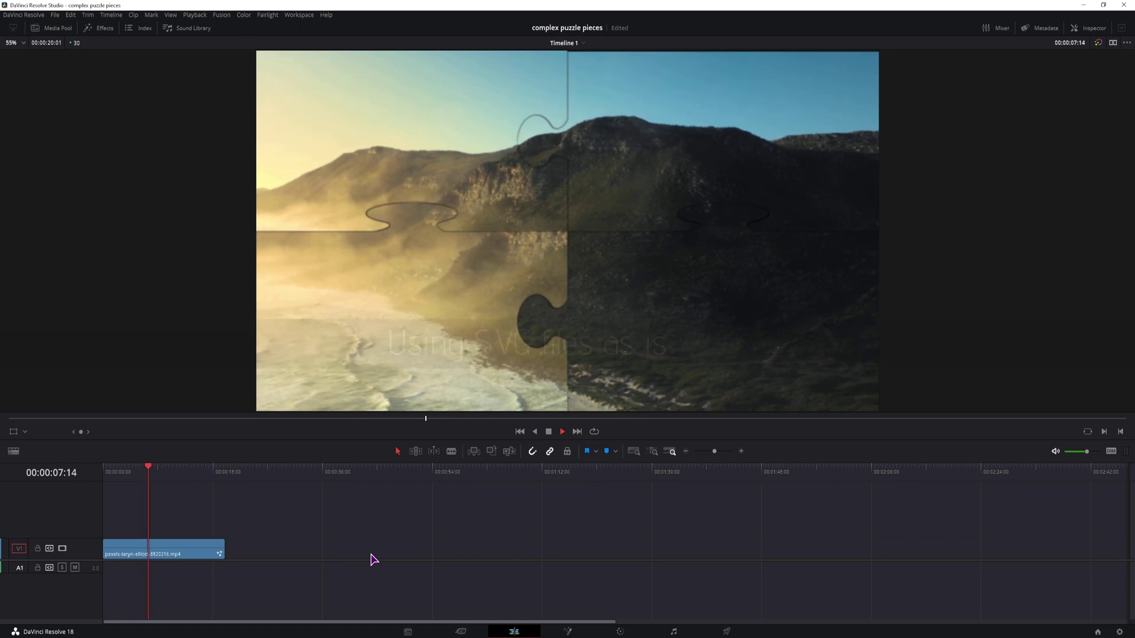
pyautogui.press('space')
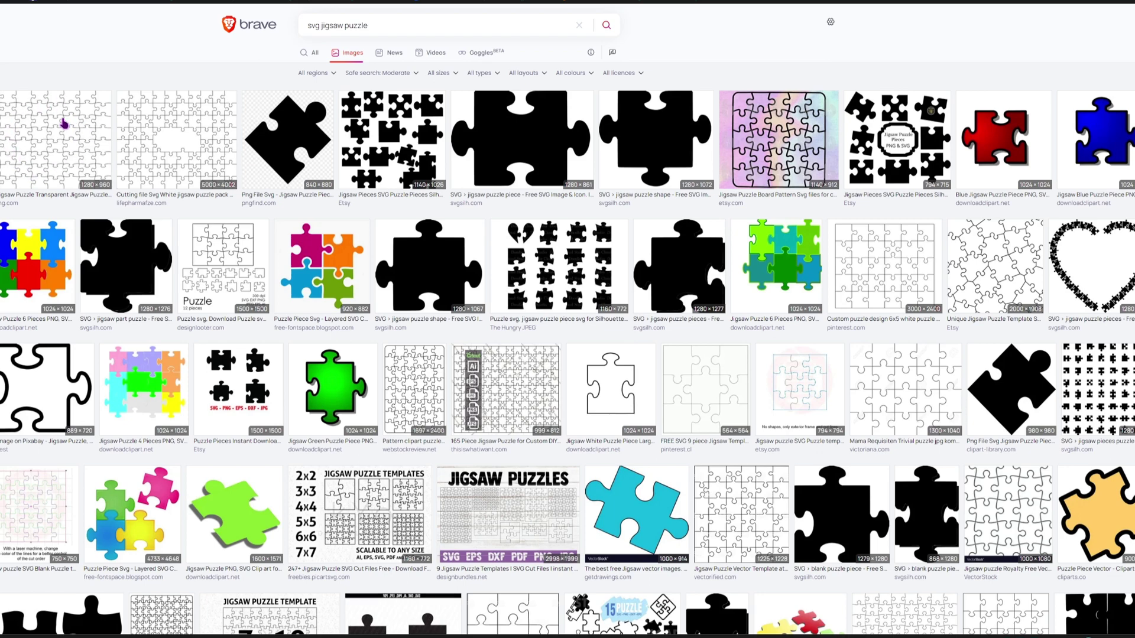
pyautogui.click(75, 164)
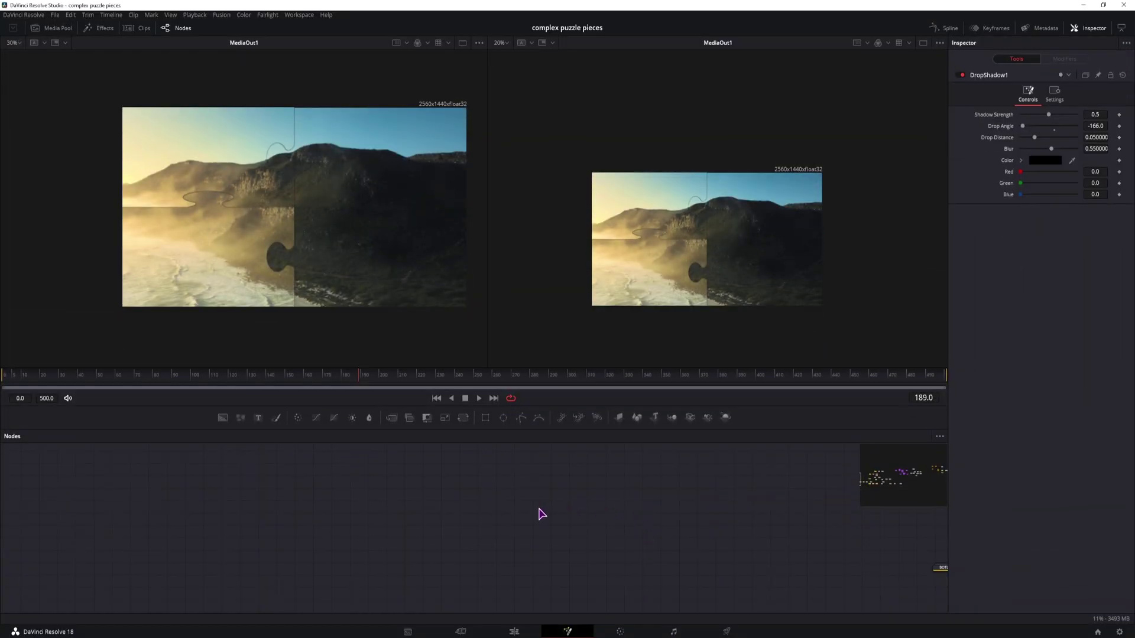
# Step: Find the command that imports SVG files into the Fusion composition
pyautogui.click(221, 14)
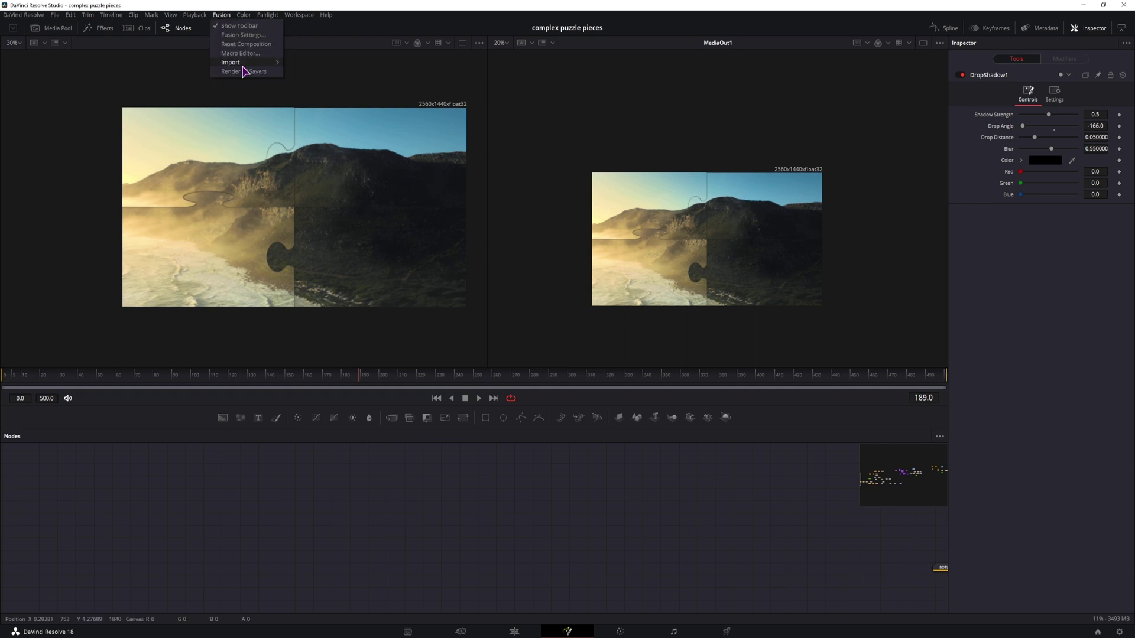
pyautogui.moveTo(246, 62)
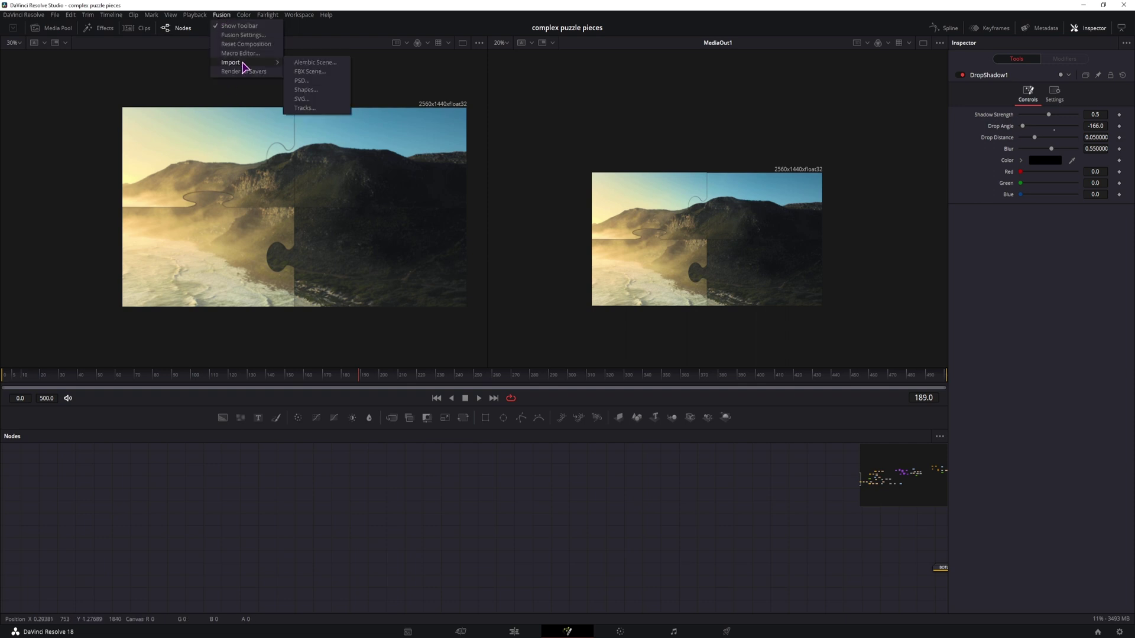
pyautogui.click(326, 100)
pyautogui.press('Escape')
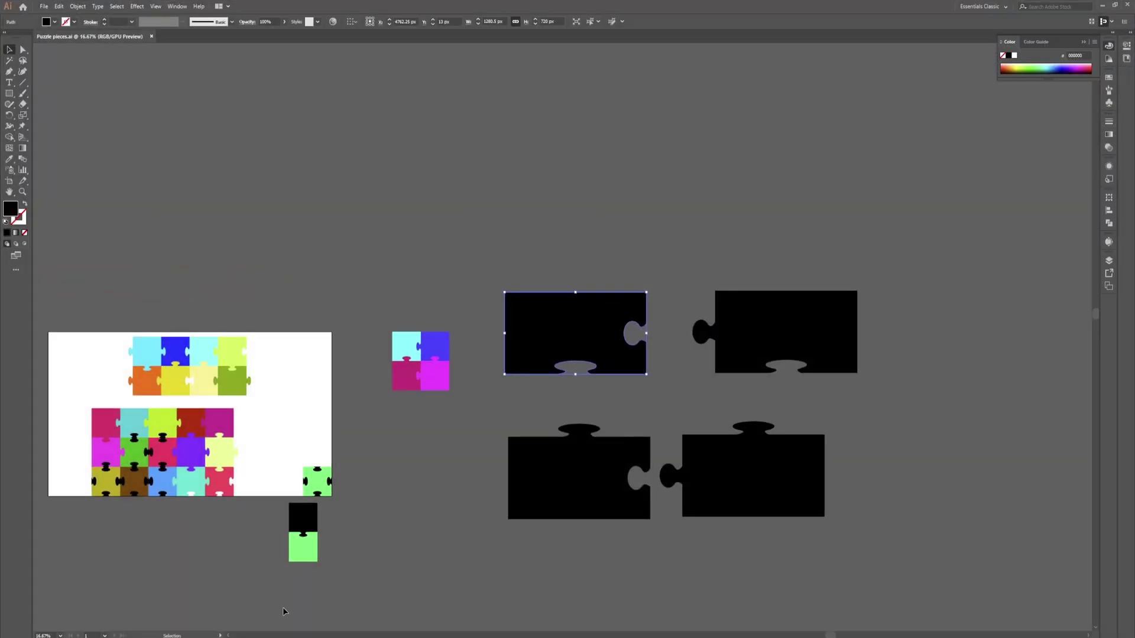
# Step: In Illustrator, check the artboard of Puzzle pieces.ai and look over the coloured pieces and the four large black puzzle pieces
pyautogui.click(447, 436)
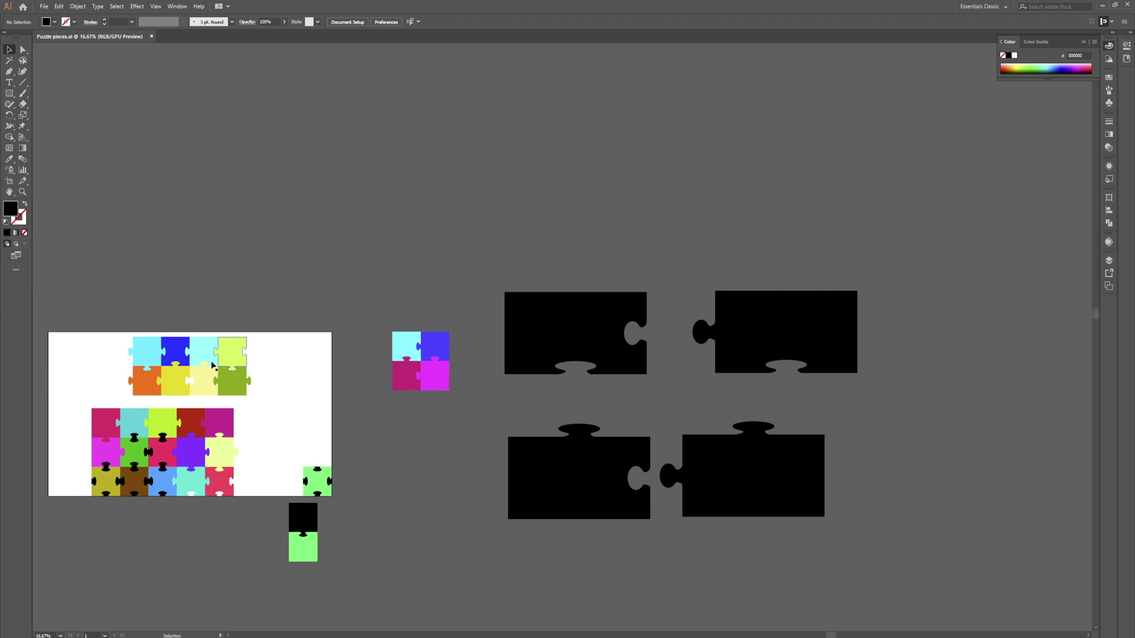
pyautogui.click(9, 180)
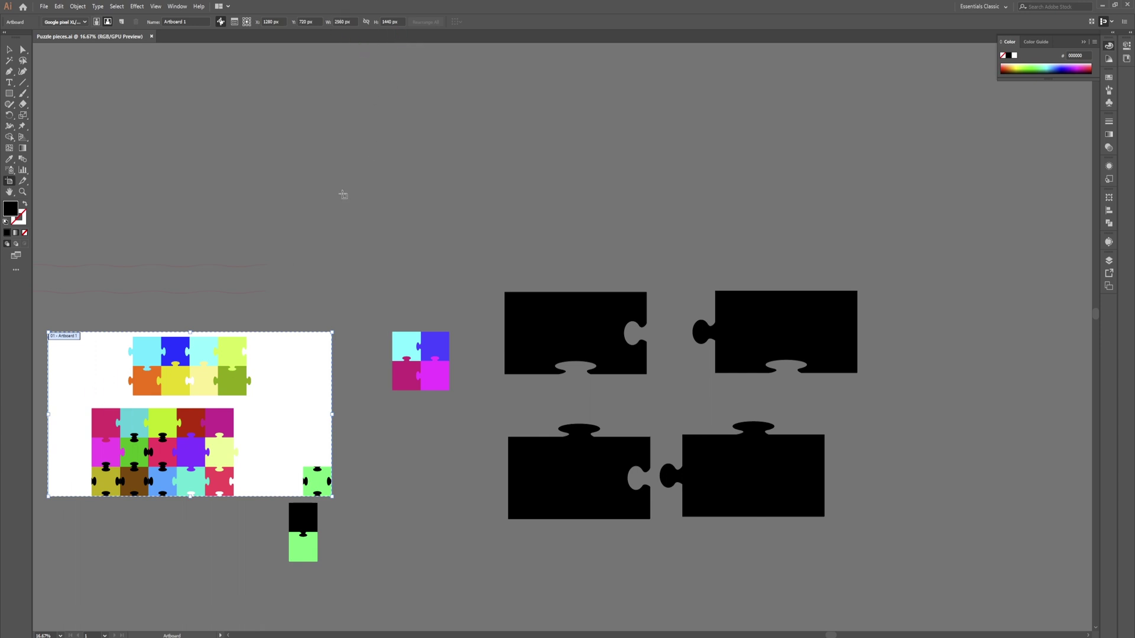
pyautogui.press('v')
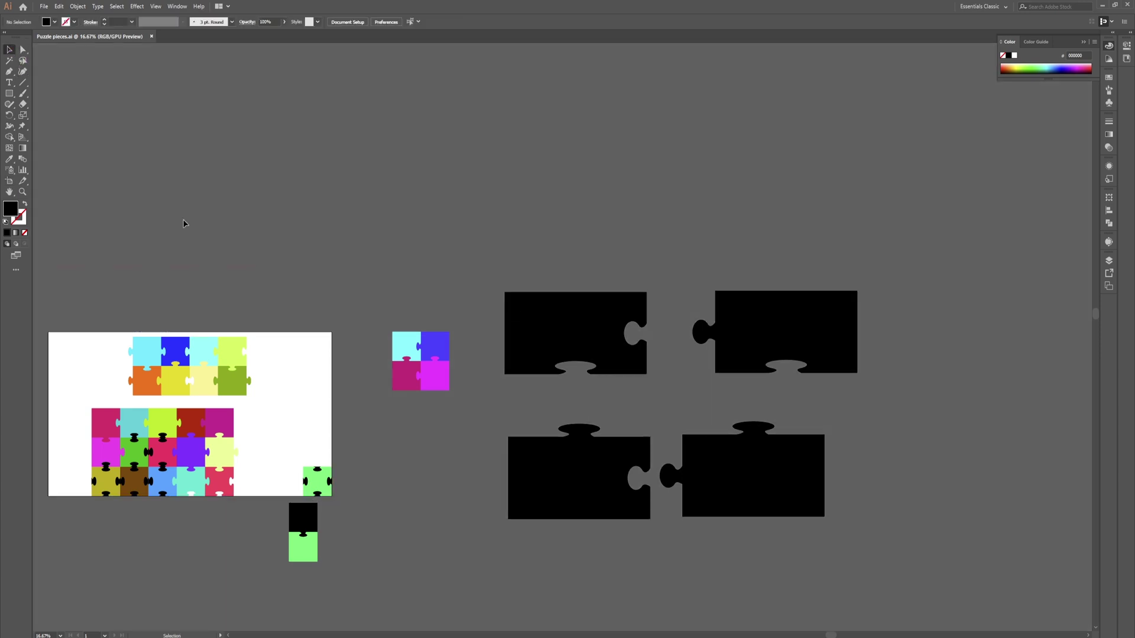
pyautogui.click(398, 348)
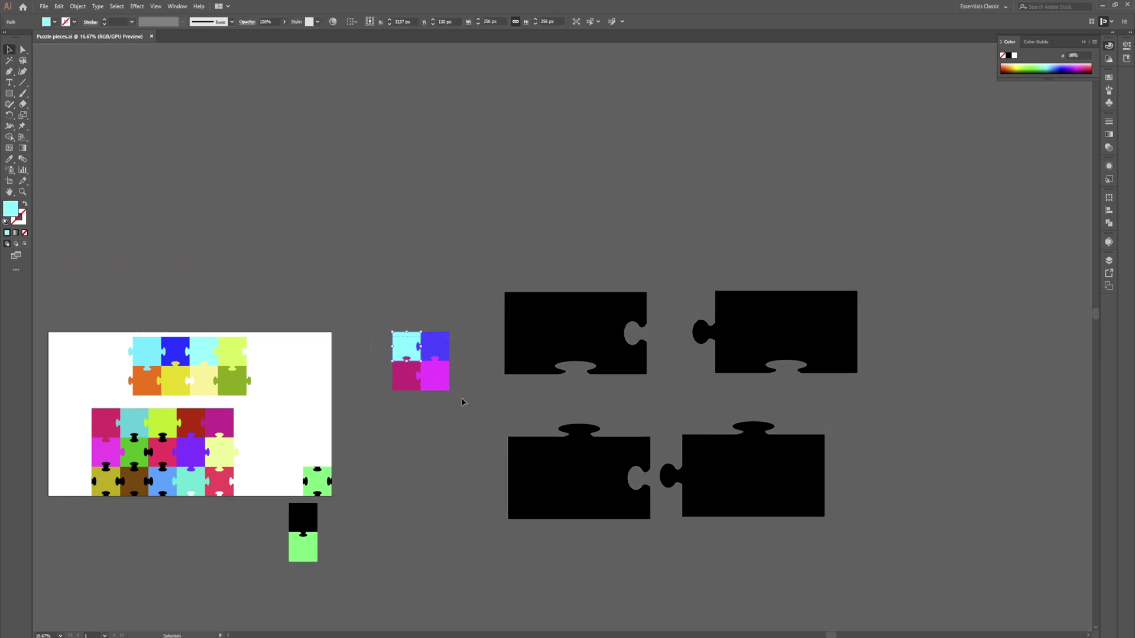
pyautogui.click(439, 371)
pyautogui.moveTo(492, 280); pyautogui.dragTo(858, 533)
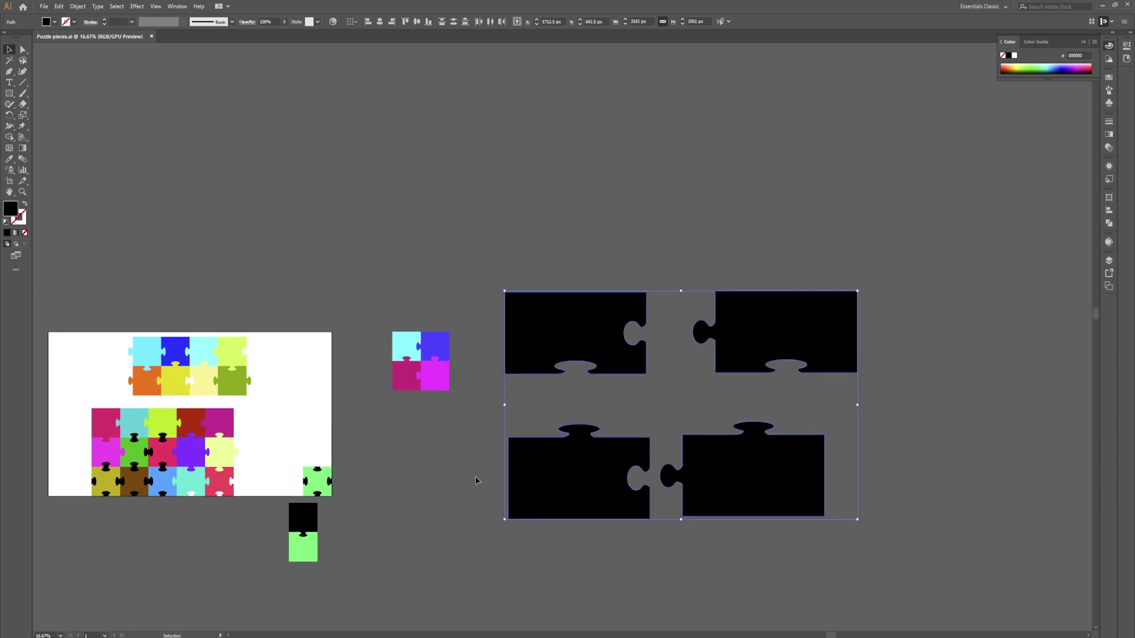
# Step: Switch to the 0343 - Real puzzles folder and look over the PNG and SVG files of the four puzzle pieces
pyautogui.hotkey('alt', 'Tab')
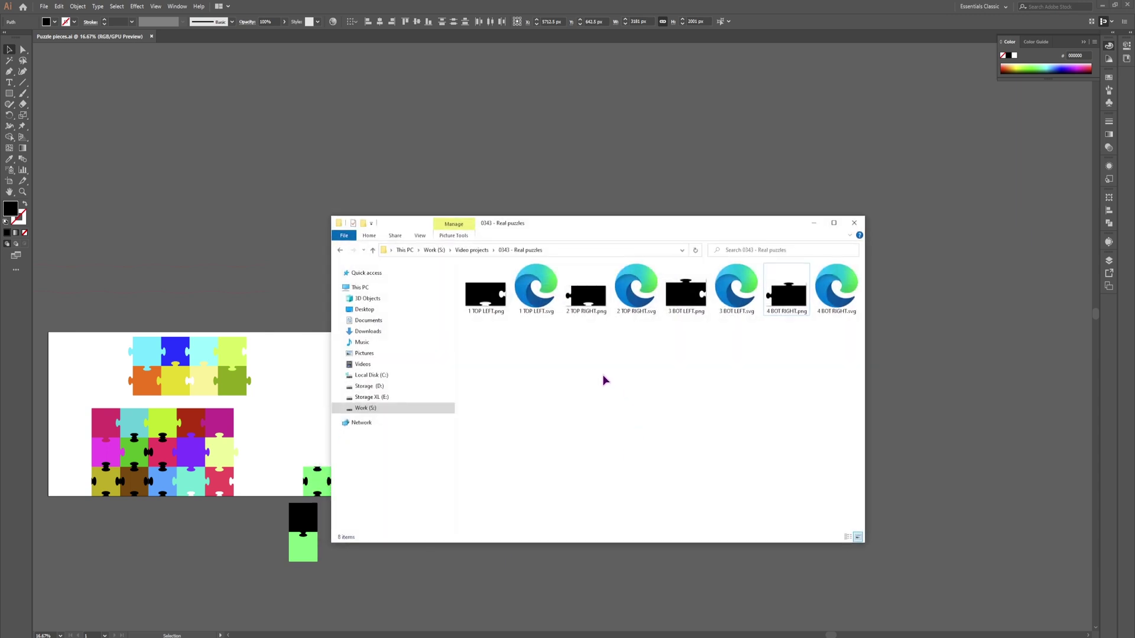
pyautogui.click(488, 311)
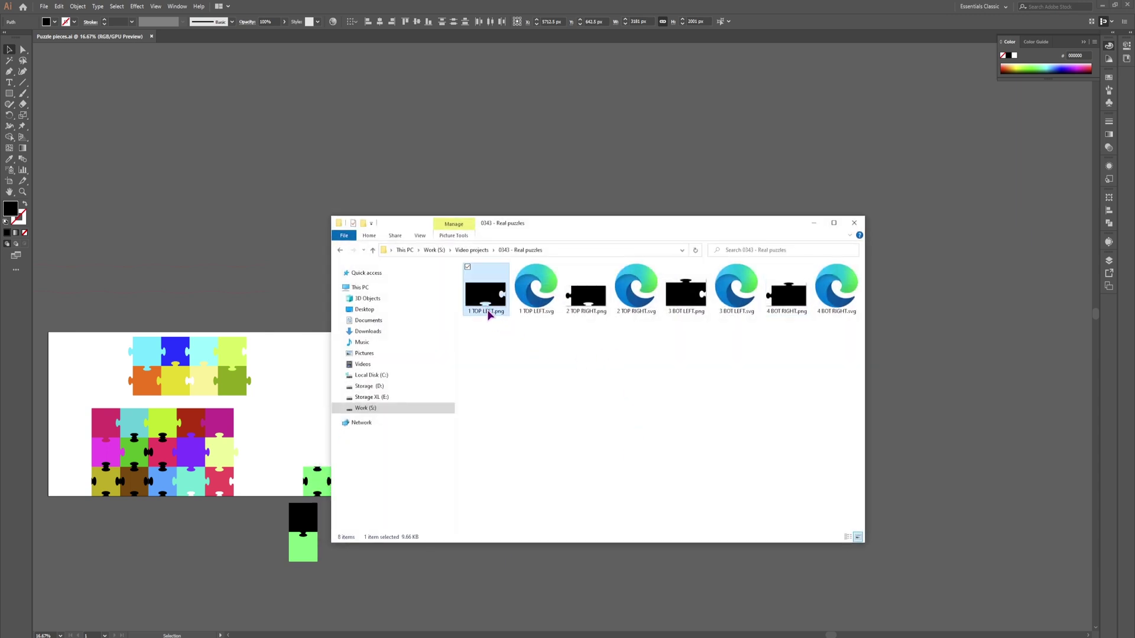
pyautogui.click(542, 314)
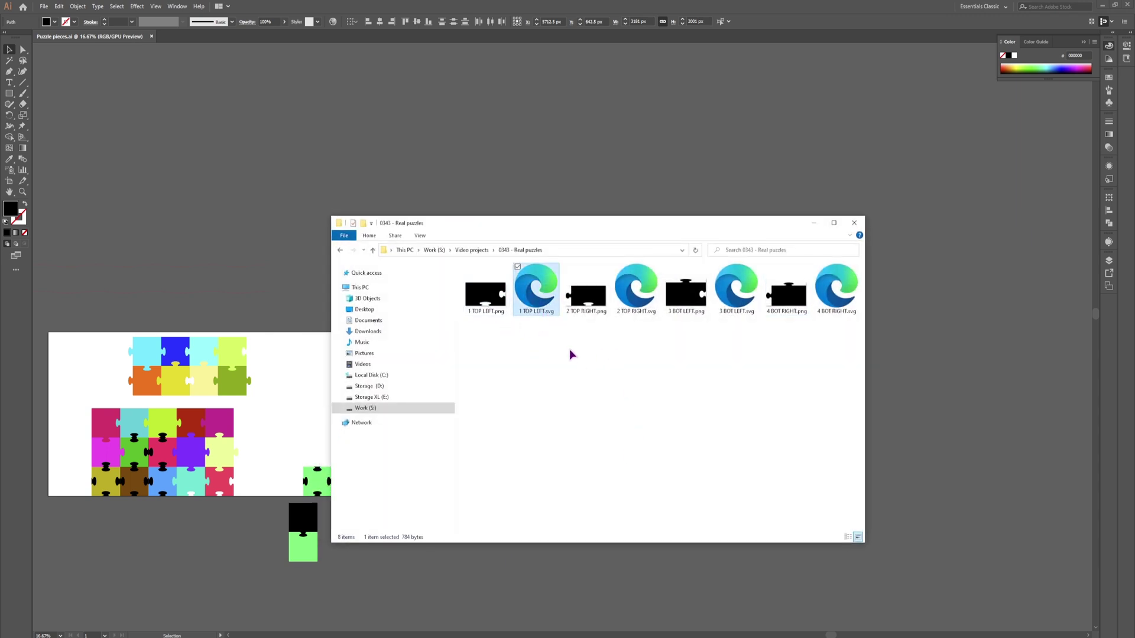
pyautogui.hotkey('ctrl', 'a')
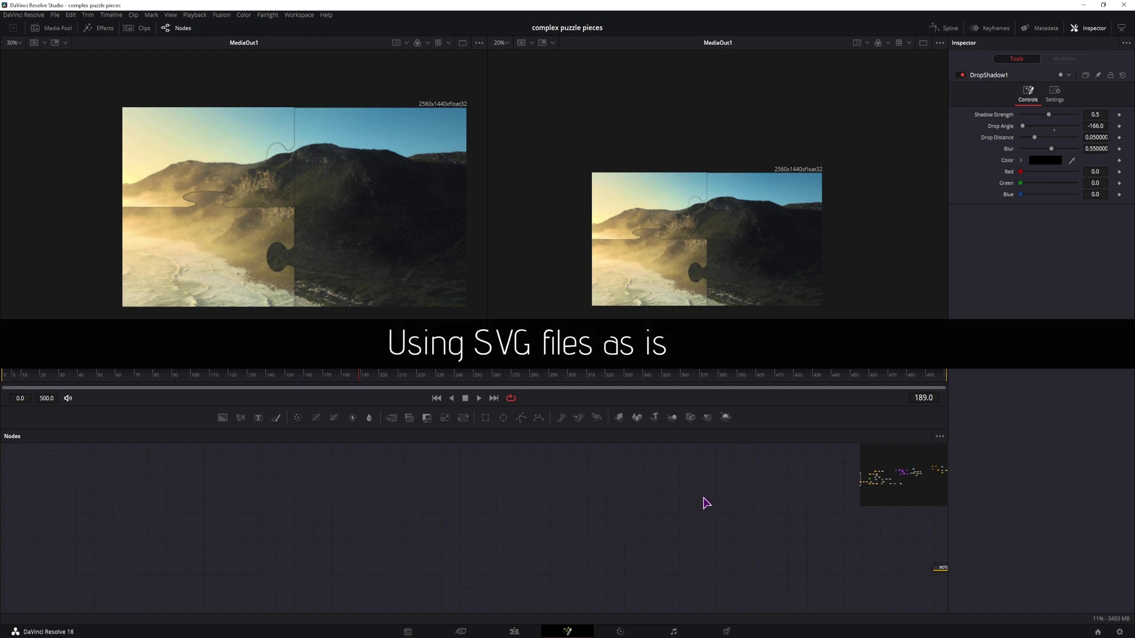
# Step: Switch to DaVinci Resolve and examine the Fusion node tree that builds the four-piece puzzle composite
pyautogui.moveTo(703, 498); pyautogui.dragTo(312, 478)
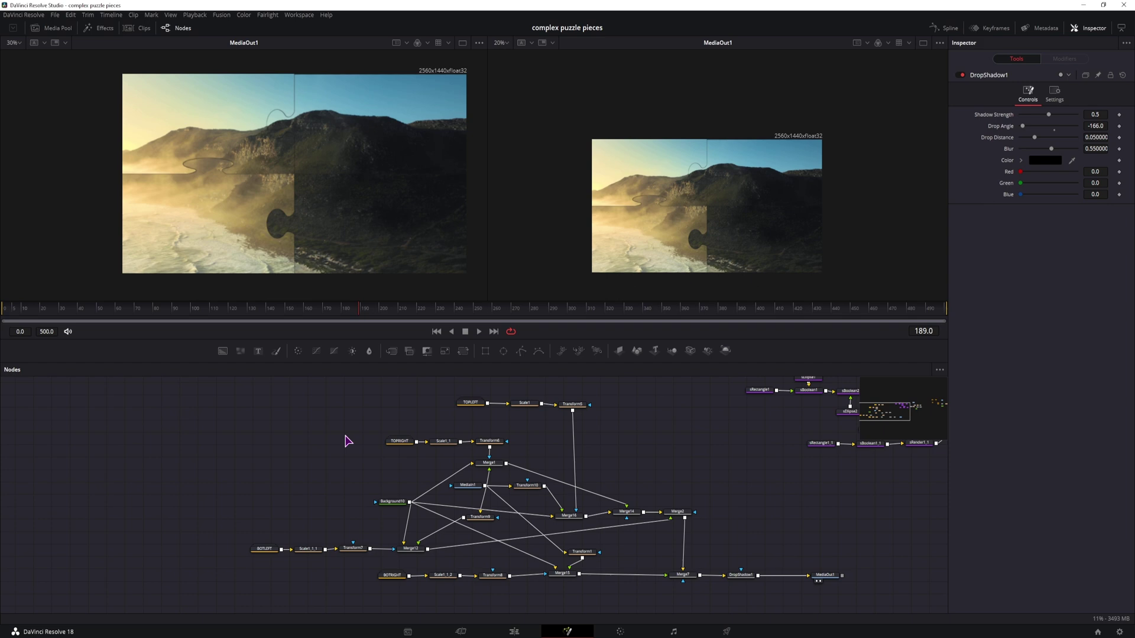
pyautogui.moveTo(207, 390); pyautogui.dragTo(749, 597)
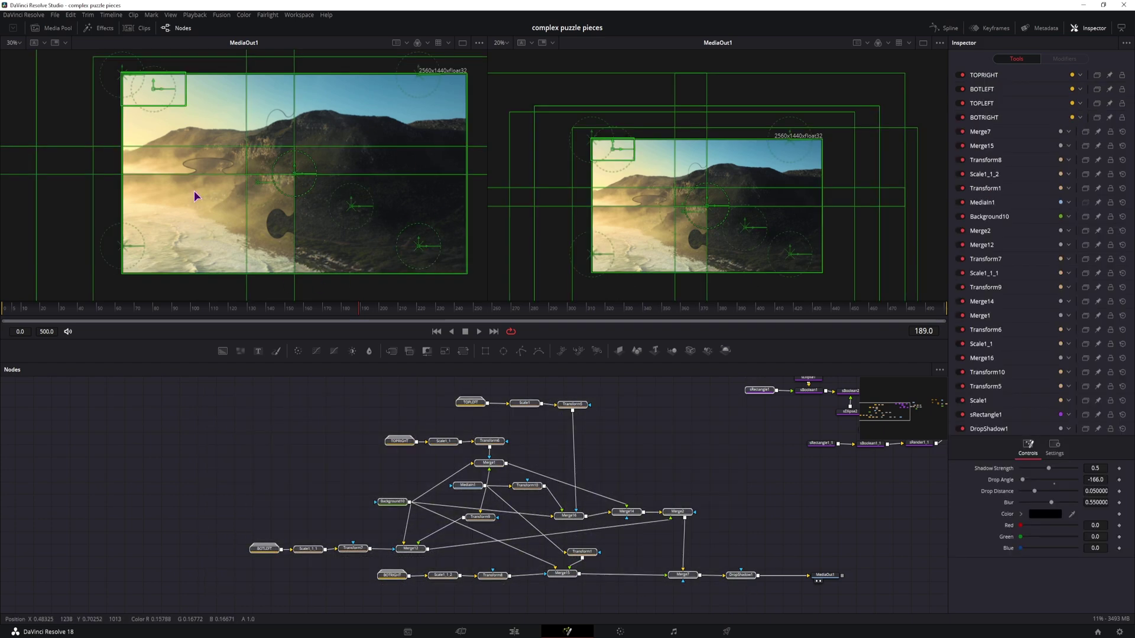
pyautogui.click(263, 439)
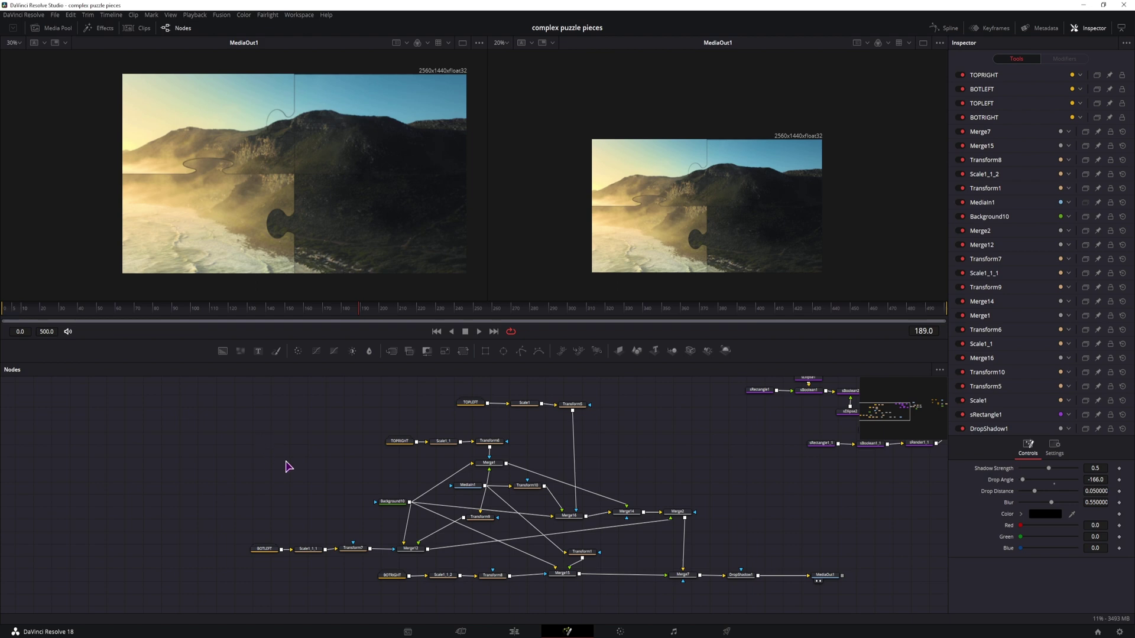
# Step: Add 1 TOP LEFT.png from the Real puzzles folder to the Fusion composition and inspect its cutout edges up close
pyautogui.click(99, 637)
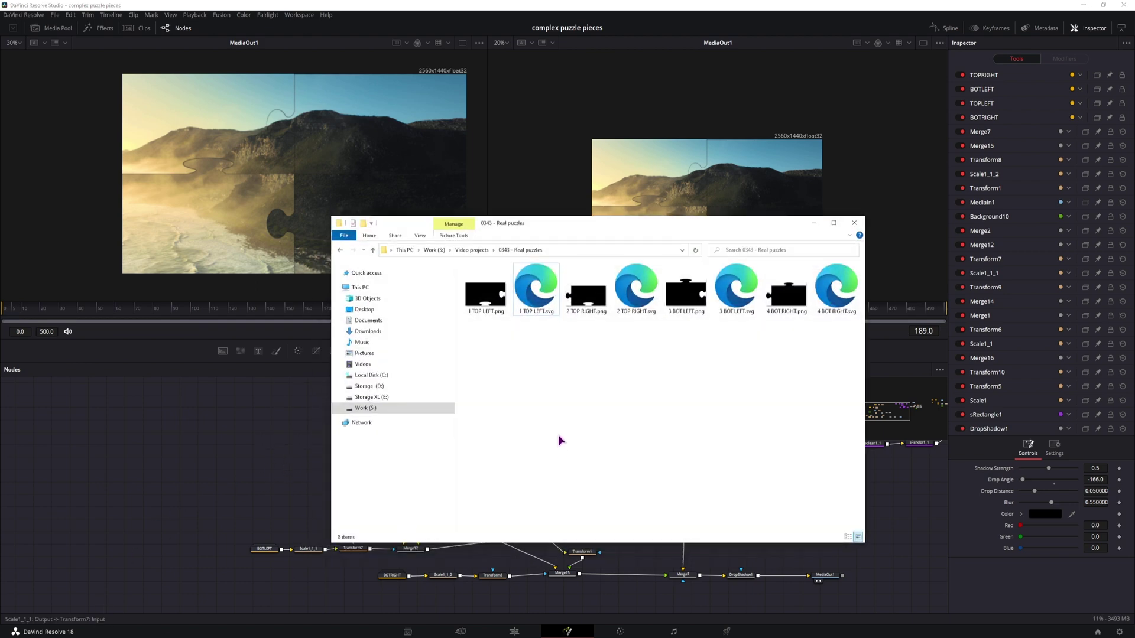
pyautogui.moveTo(485, 292); pyautogui.dragTo(426, 146)
pyautogui.scroll(5, 376, 184)
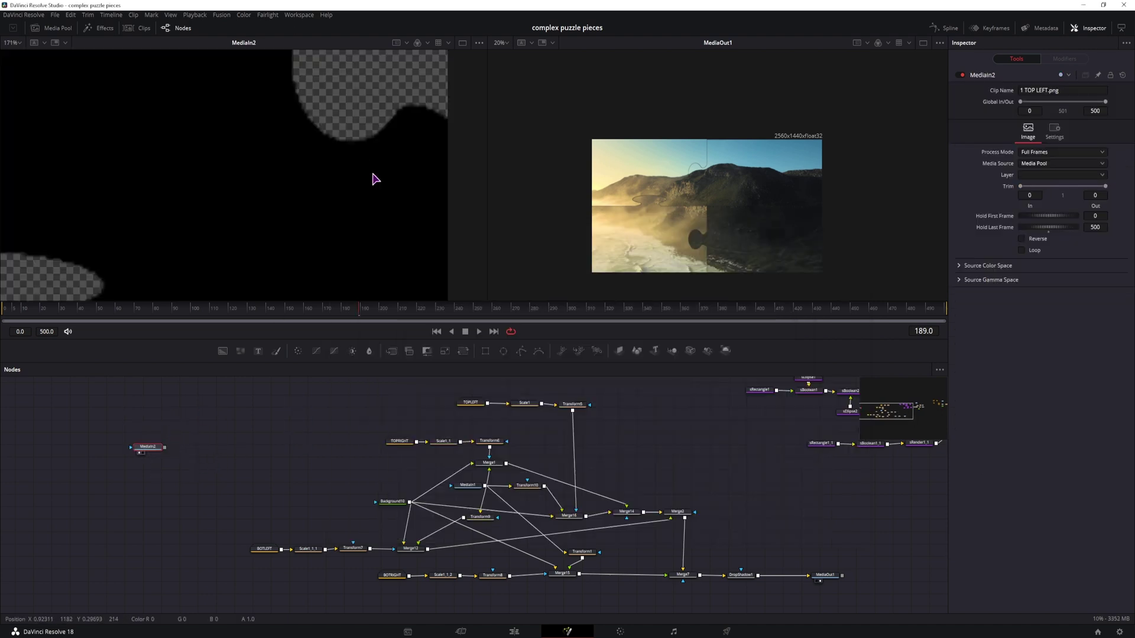
pyautogui.moveTo(373, 173); pyautogui.dragTo(356, 256)
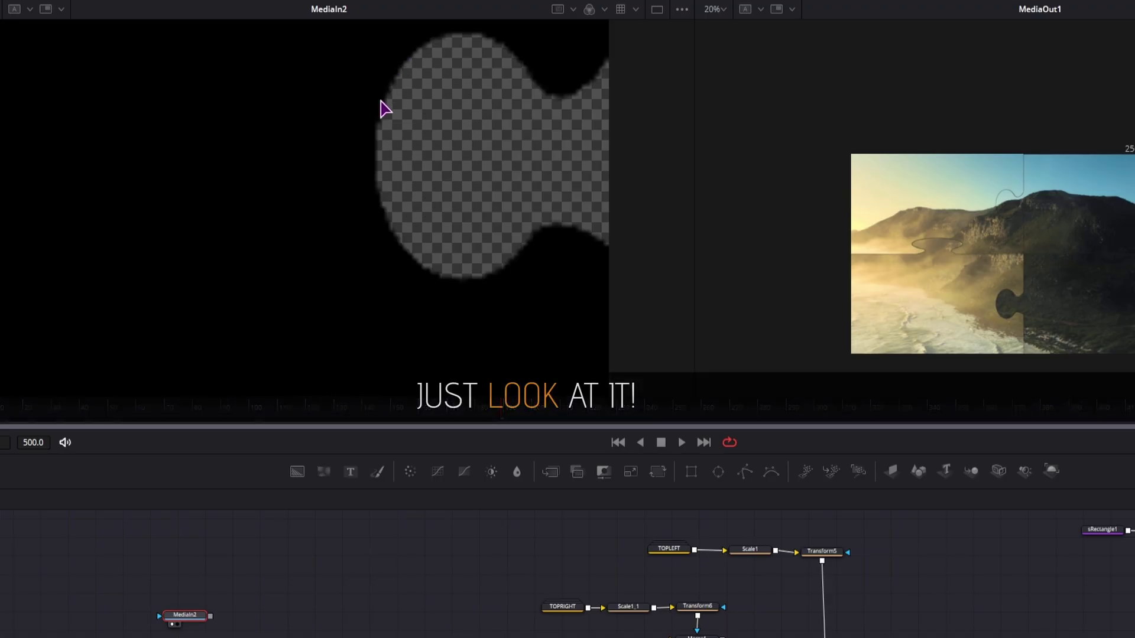
pyautogui.scroll(2, 304, 203)
pyautogui.moveTo(383, 239); pyautogui.dragTo(331, 284)
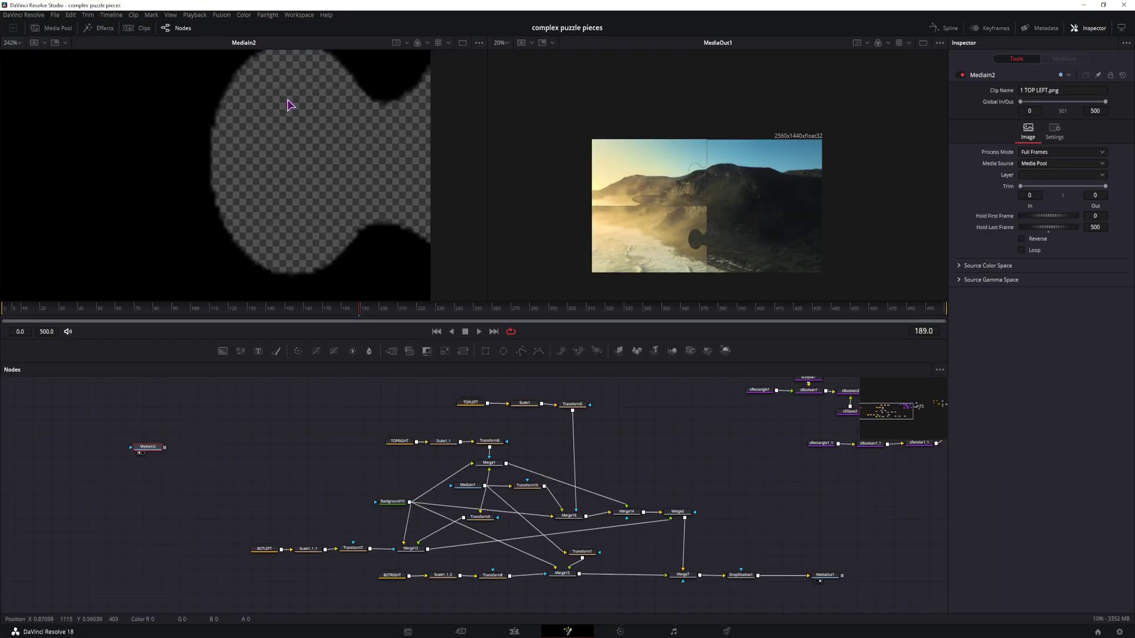
pyautogui.scroll(2, 374, 193)
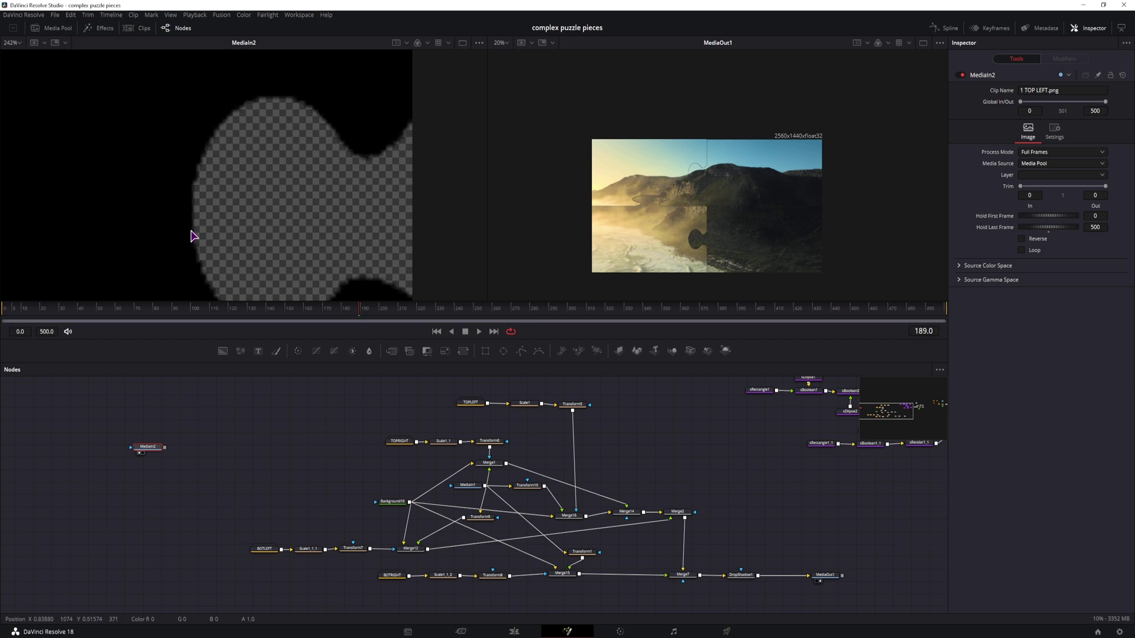
pyautogui.scroll(-2, 289, 245)
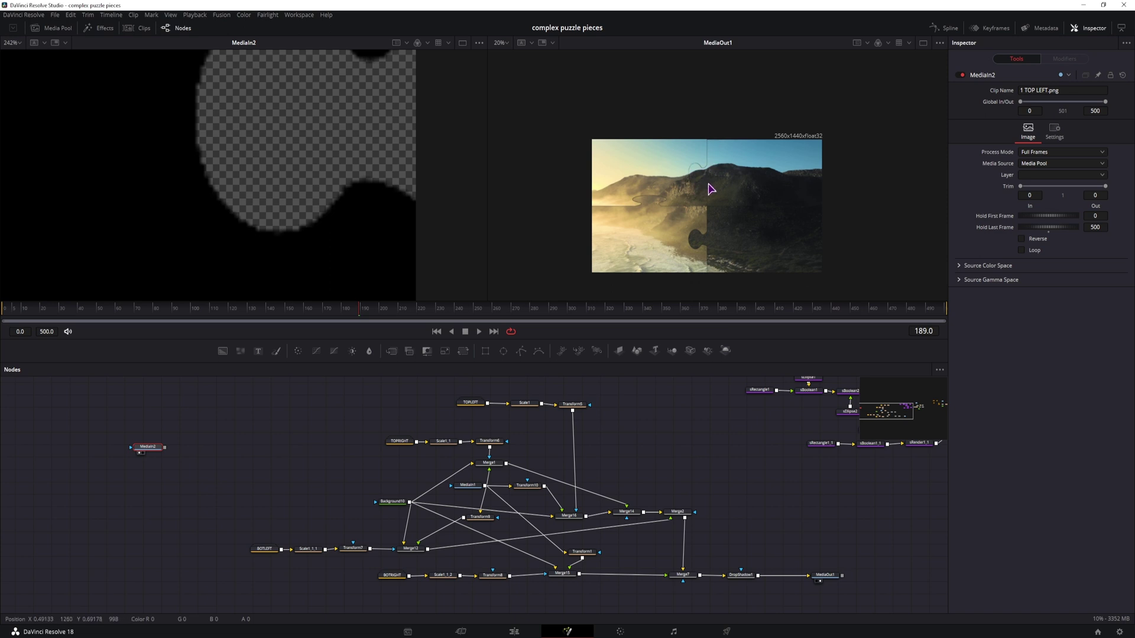
pyautogui.moveTo(156, 453)
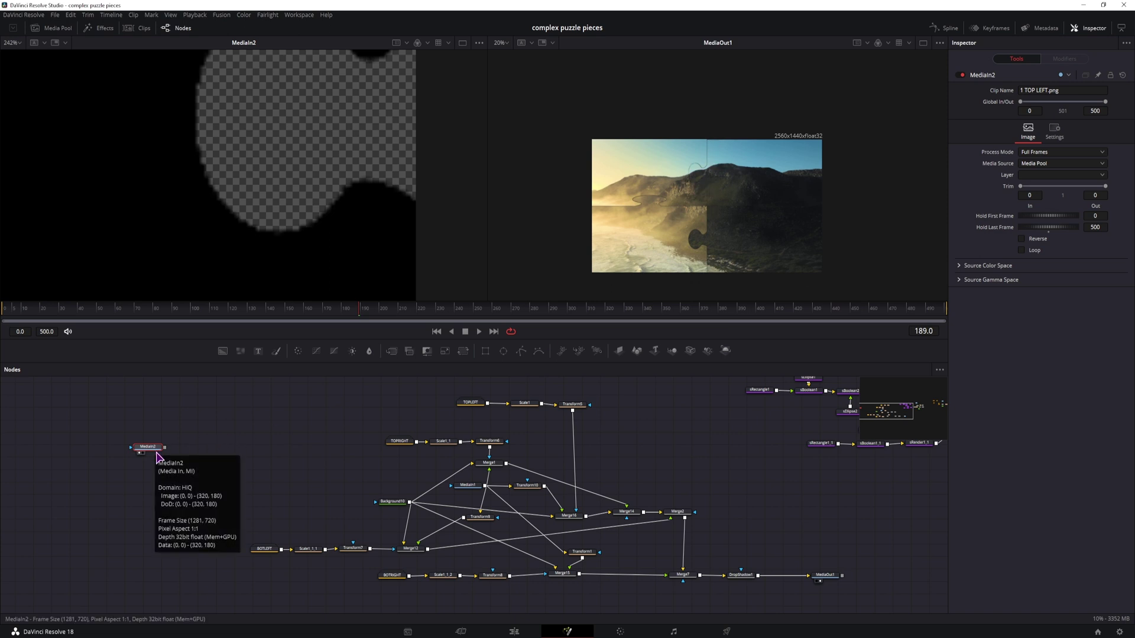
# Step: View the imported TOPLEFT piece and compare its Scale1 node's size setting with the project's timeline resolution
pyautogui.click(471, 402)
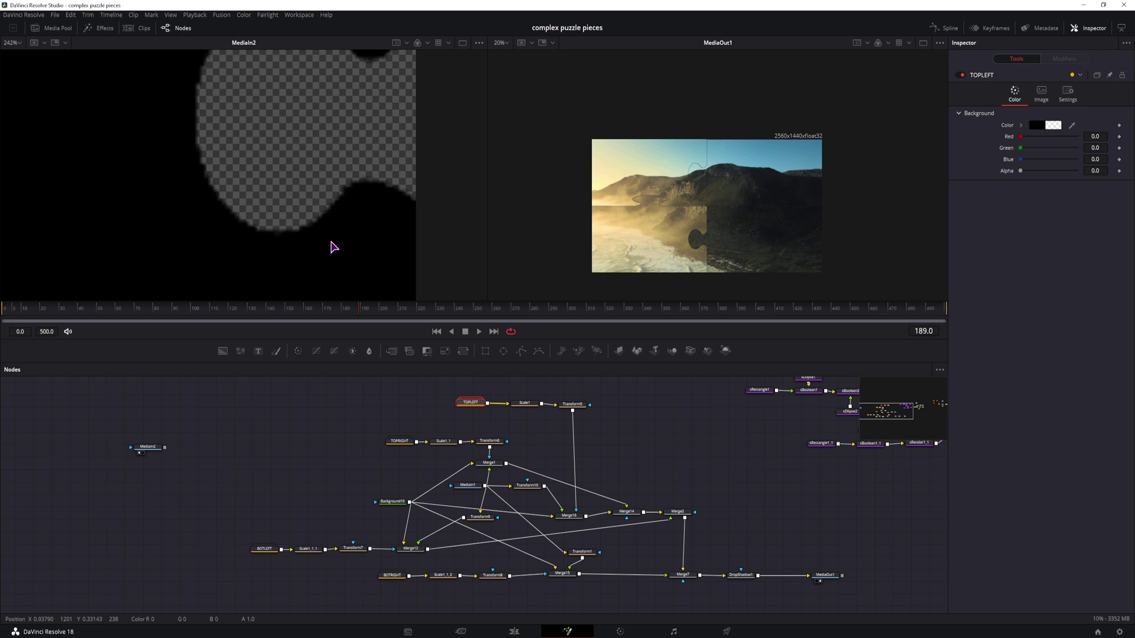
pyautogui.click(524, 404)
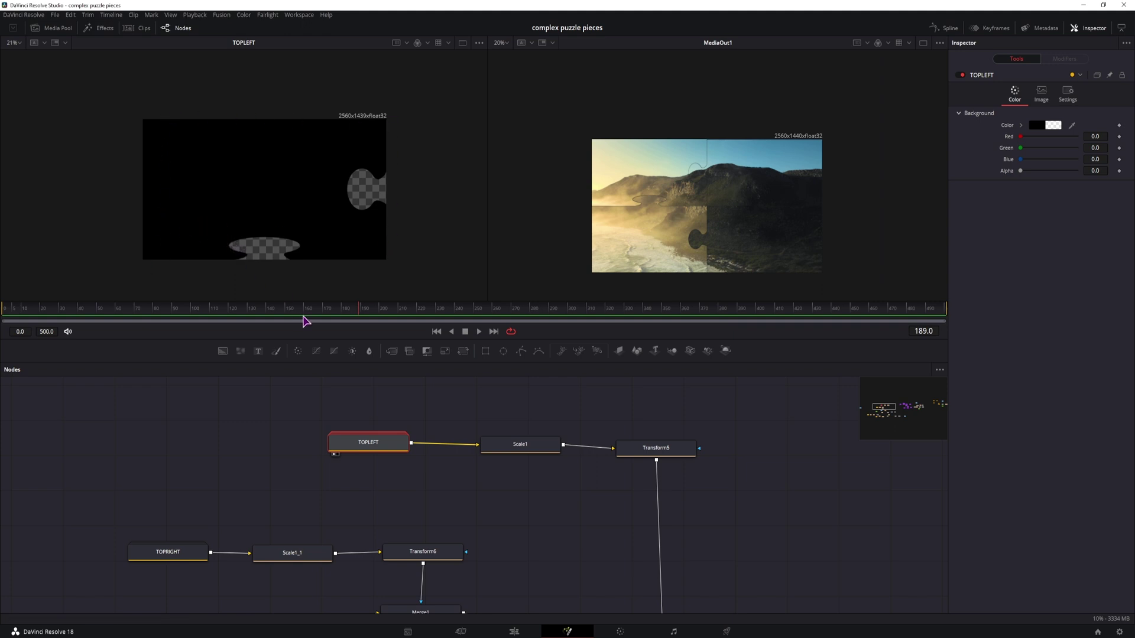
pyautogui.click(530, 450)
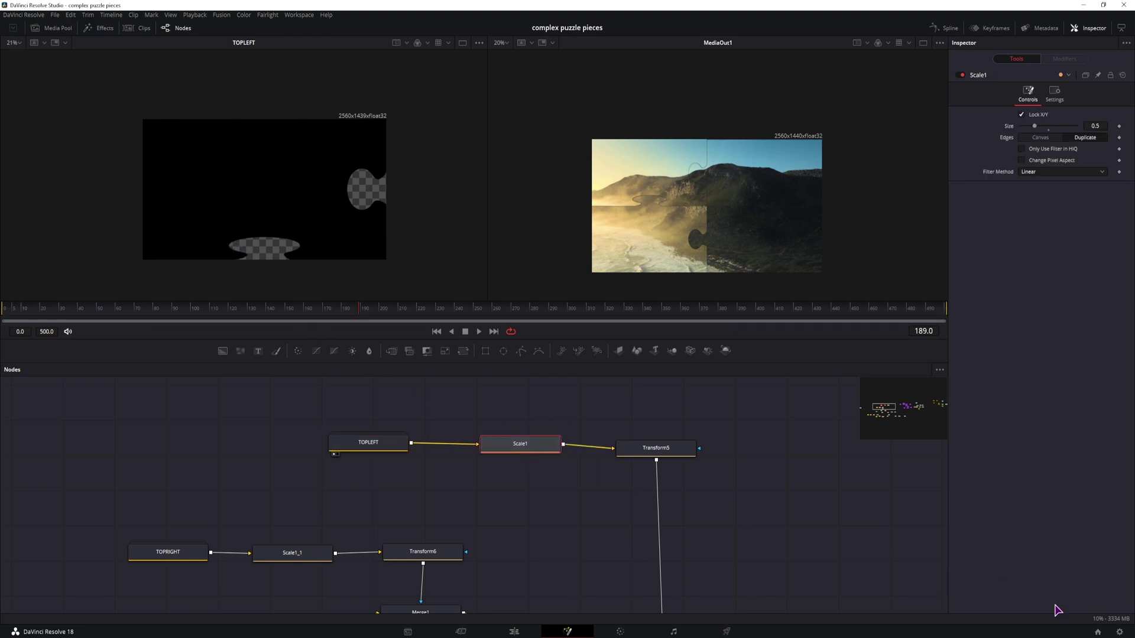
pyautogui.click(1118, 632)
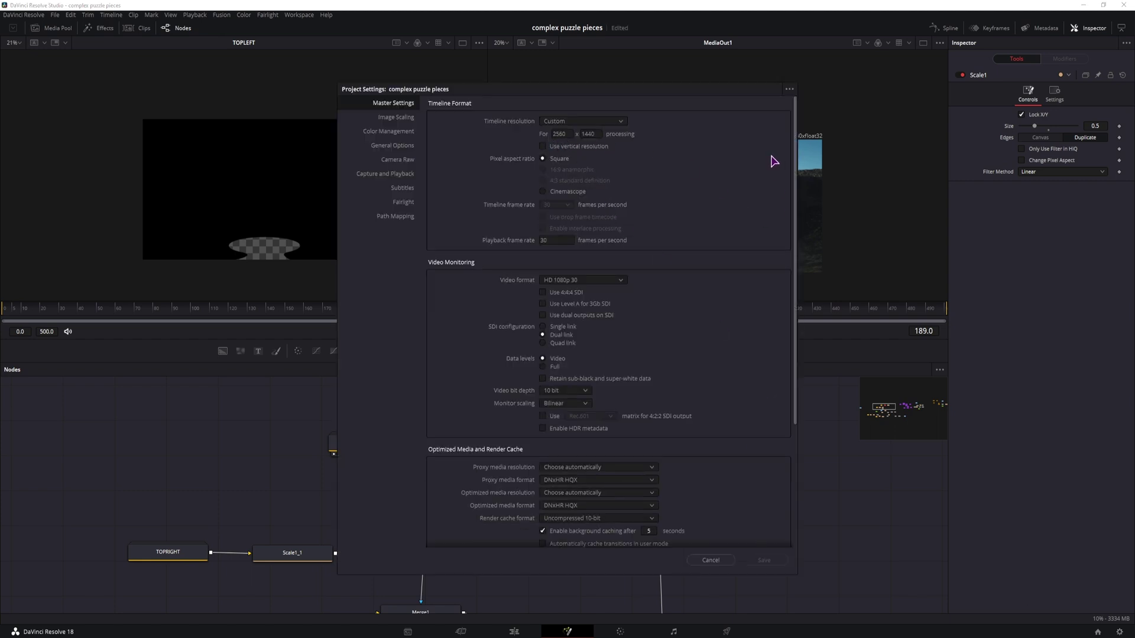
pyautogui.click(725, 561)
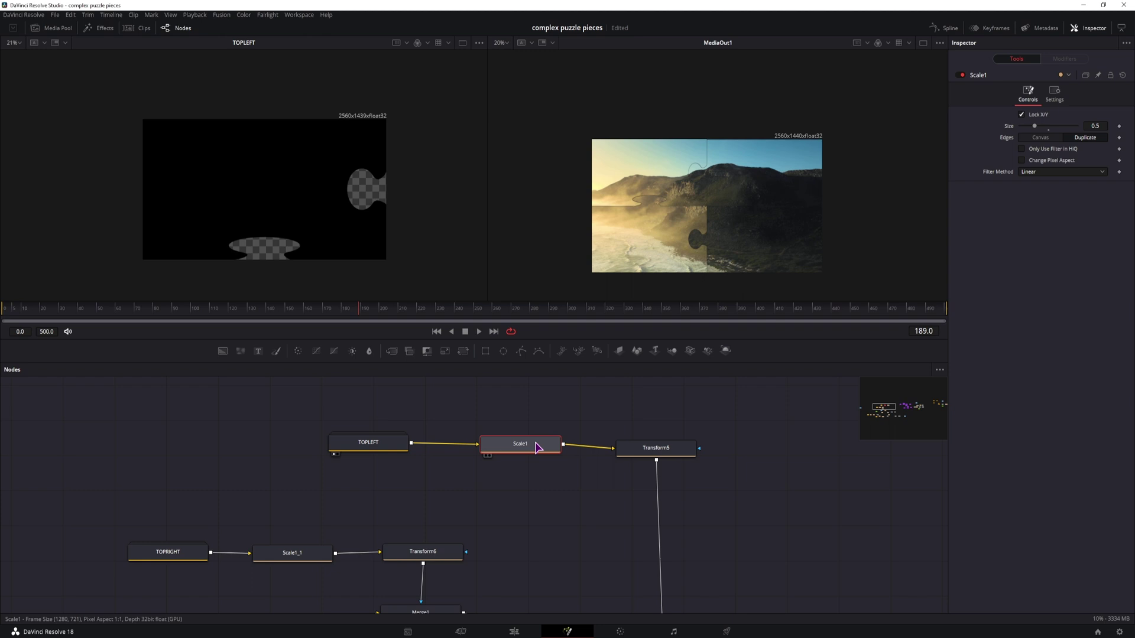
# Step: View the output of the Transform5 node and follow its connection down to the merge nodes
pyautogui.press('1')
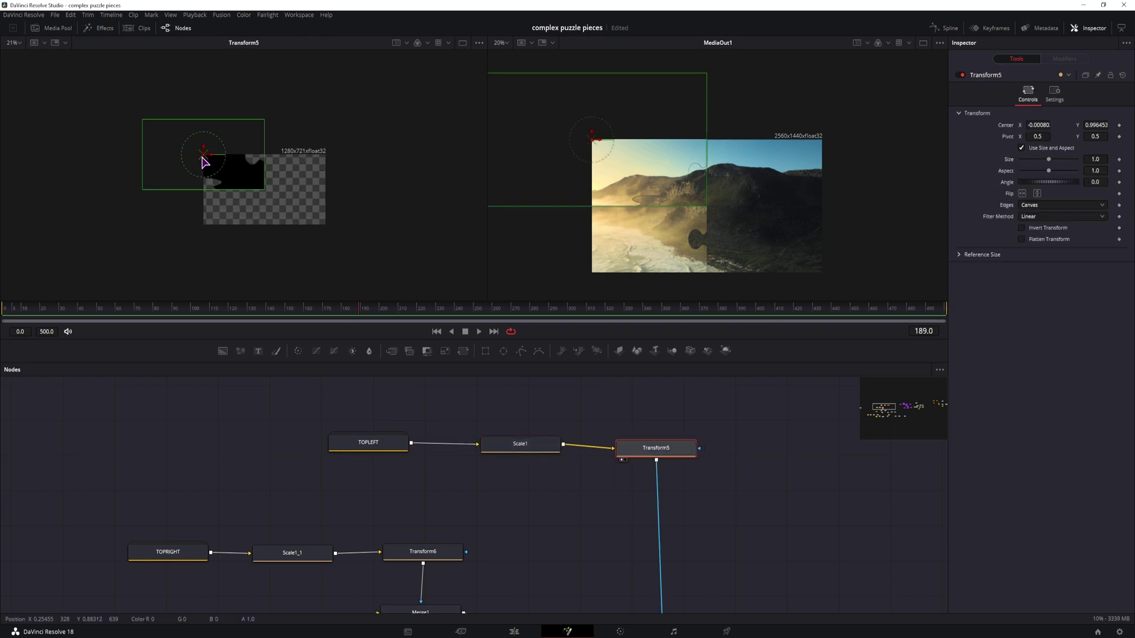
pyautogui.moveTo(590, 545); pyautogui.dragTo(574, 433)
pyautogui.scroll(-2, 530, 492)
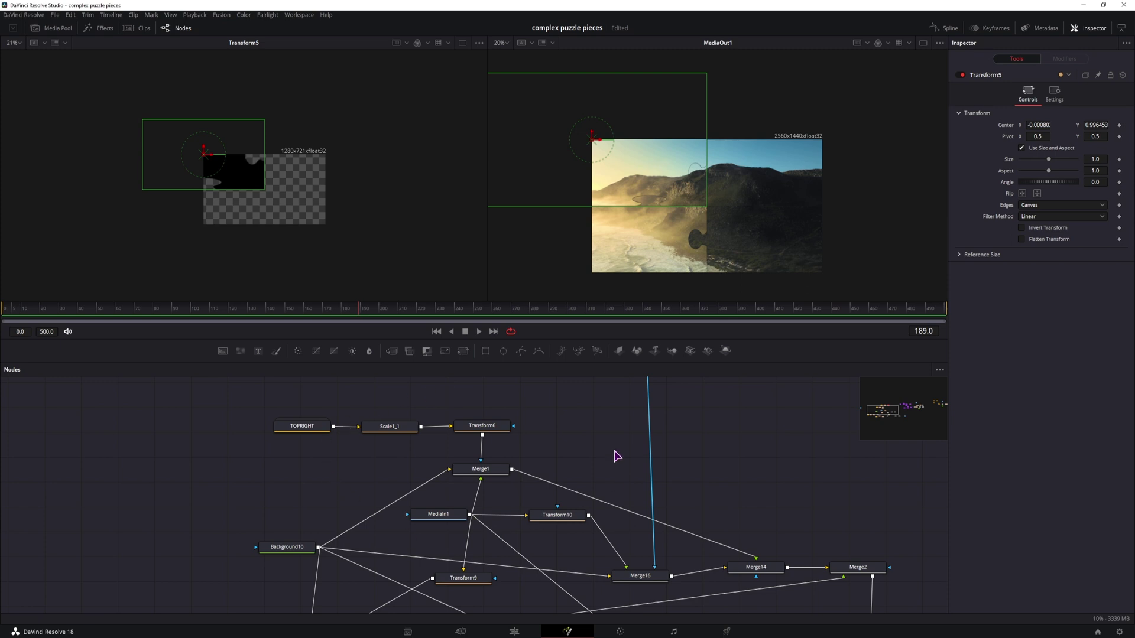
pyautogui.scroll(-2, 588, 560)
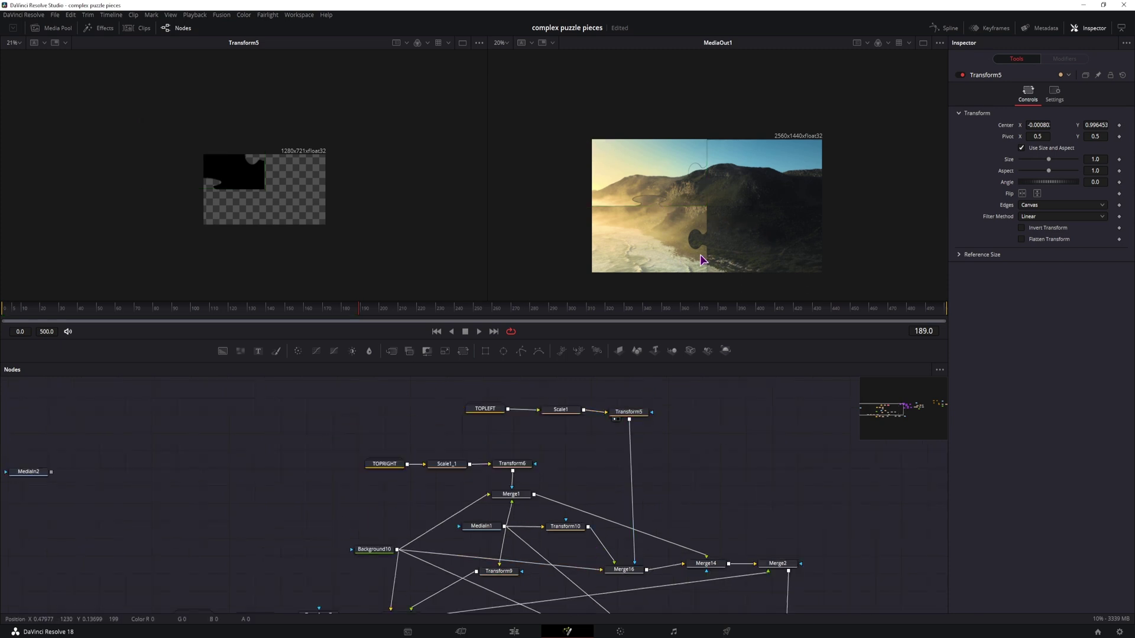
# Step: Change the Fusion tool set from Default to the Shape preset
pyautogui.rightClick(758, 353)
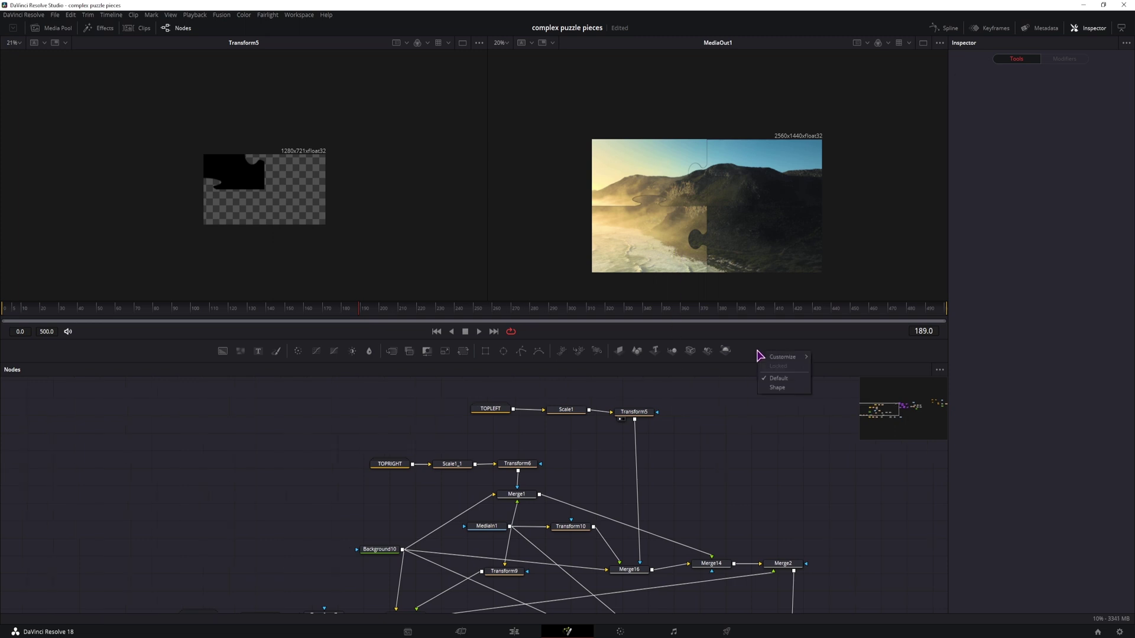
pyautogui.click(777, 388)
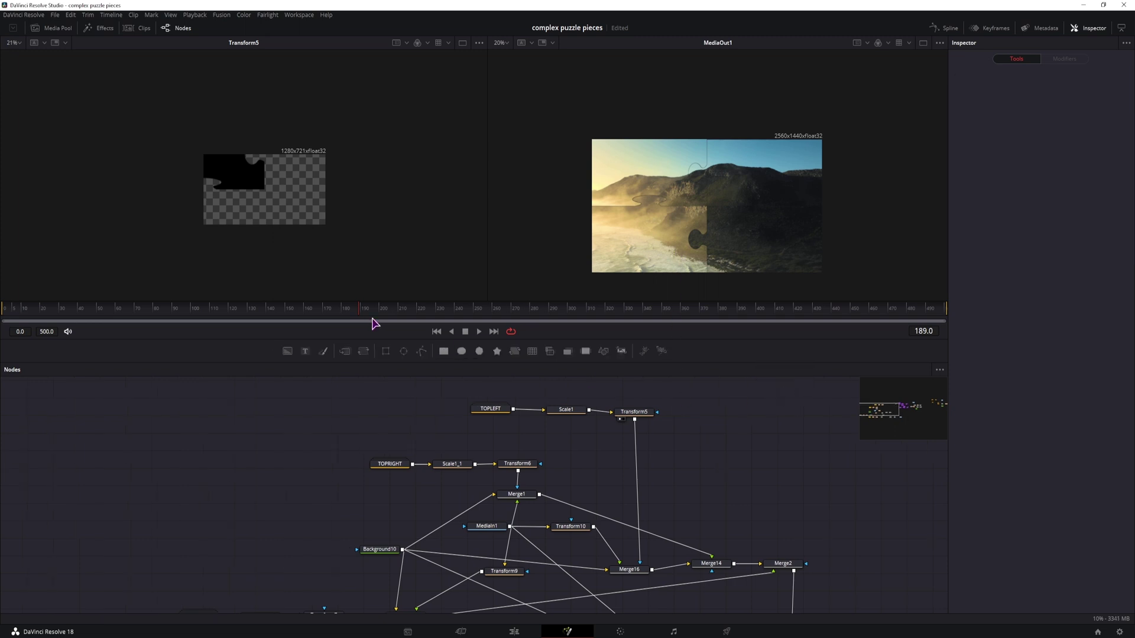
# Step: Open the effects library and browse its Tools categories for the shape nodes
pyautogui.click(104, 28)
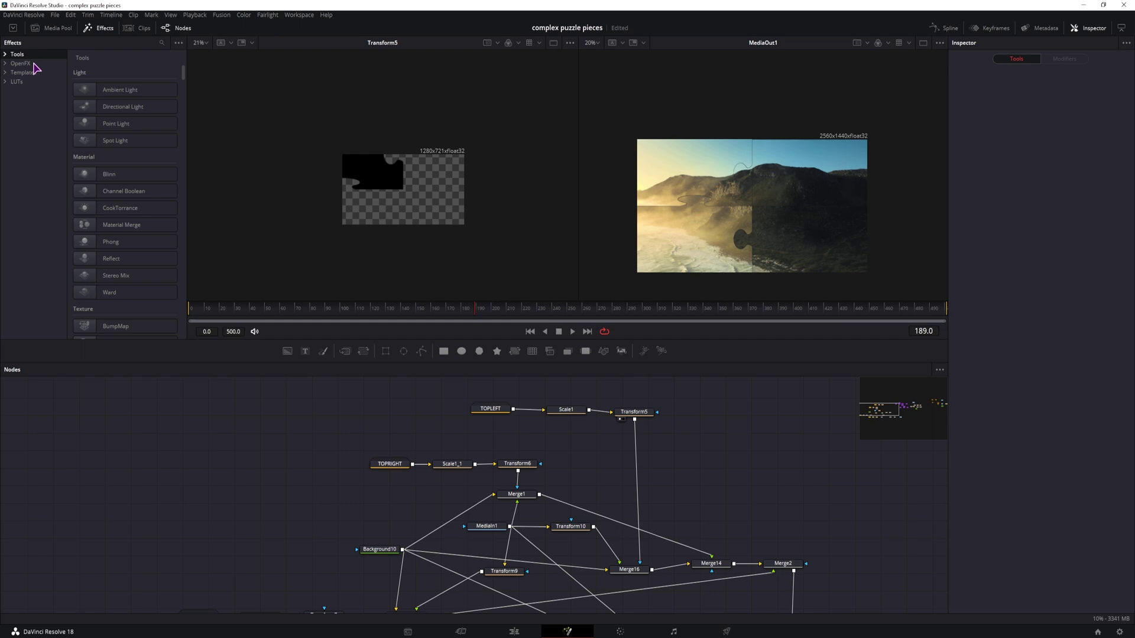
pyautogui.click(5, 55)
pyautogui.click(33, 274)
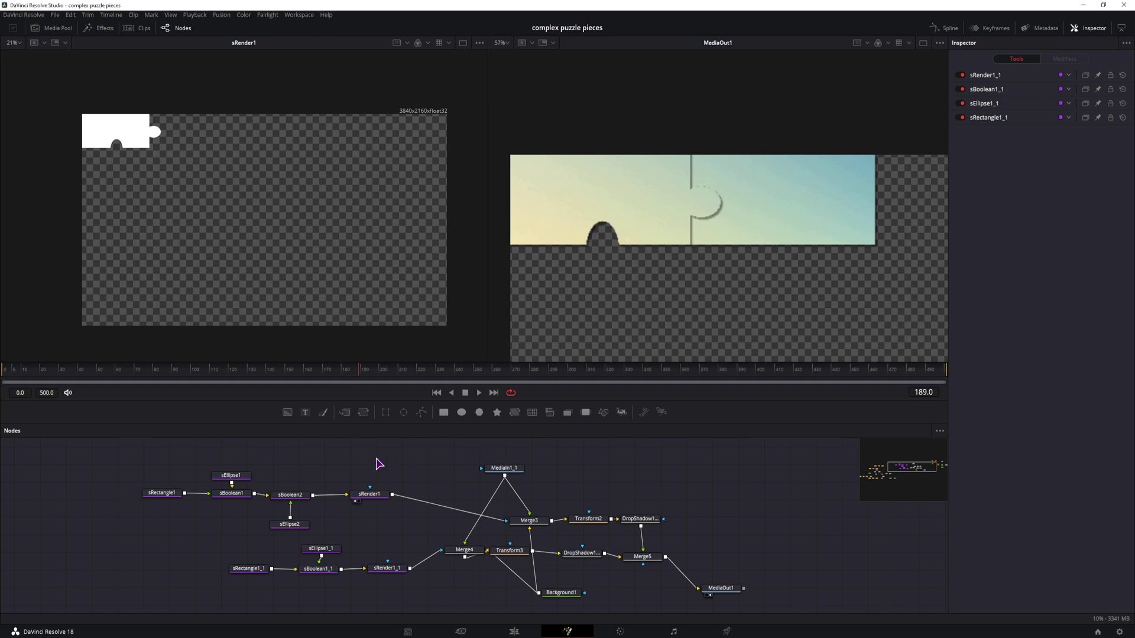
# Step: Examine the two shape-node chains, sRectangle1 through sRender1 and sRectangle1_1 through sRender1_1, that form the first two pieces
pyautogui.moveTo(119, 459); pyautogui.dragTo(404, 542)
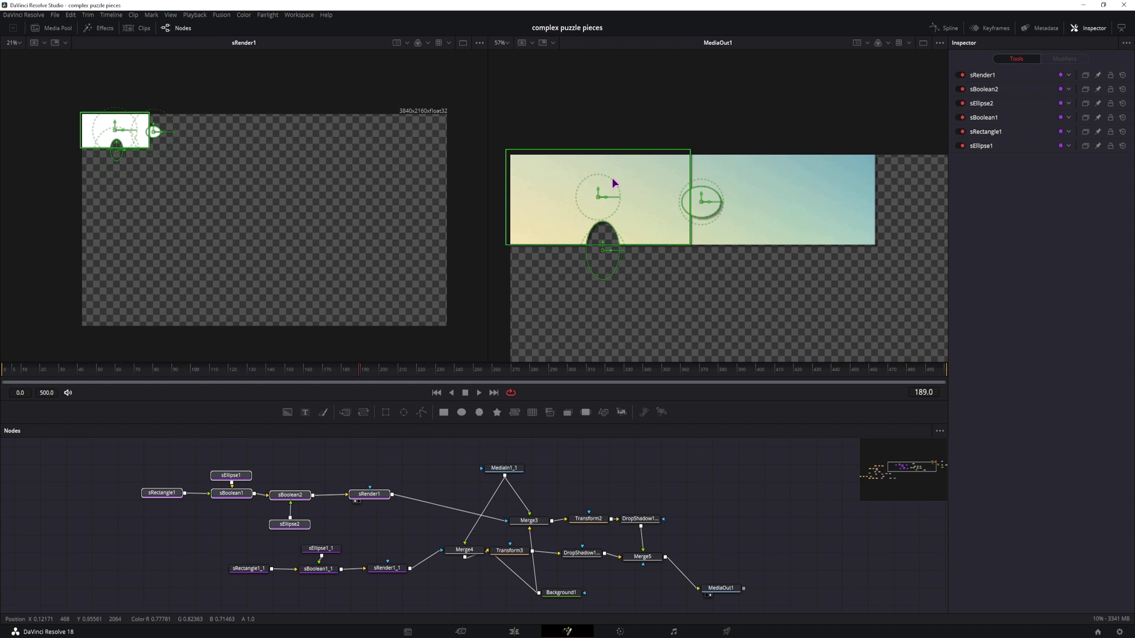
pyautogui.moveTo(220, 543); pyautogui.dragTo(418, 578)
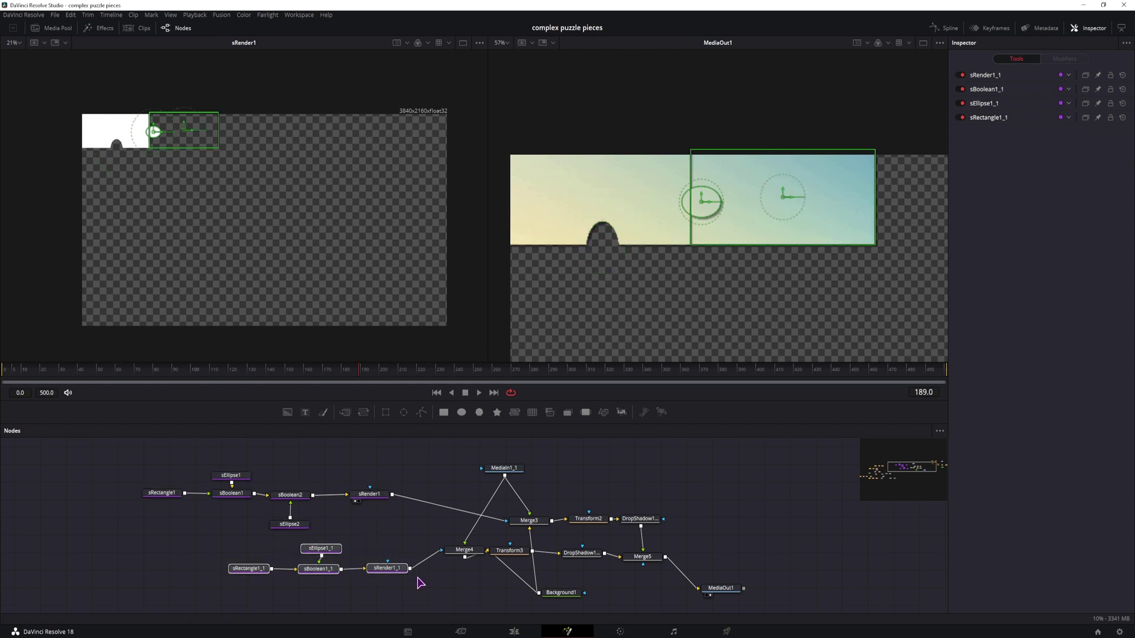
pyautogui.moveTo(578, 485); pyautogui.dragTo(445, 480)
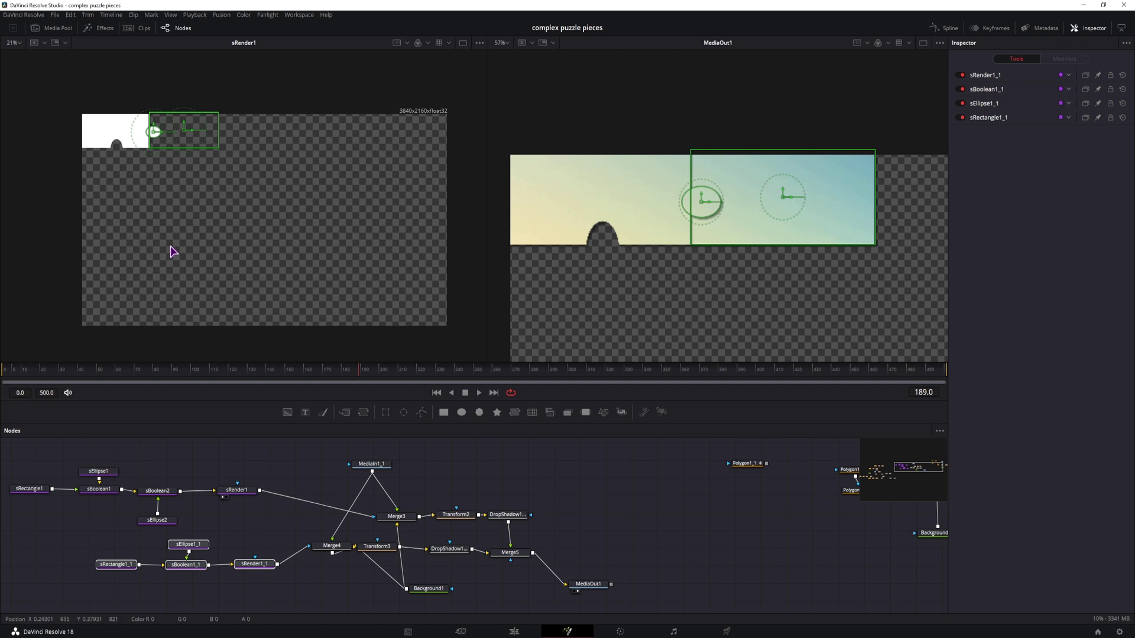
pyautogui.click(587, 501)
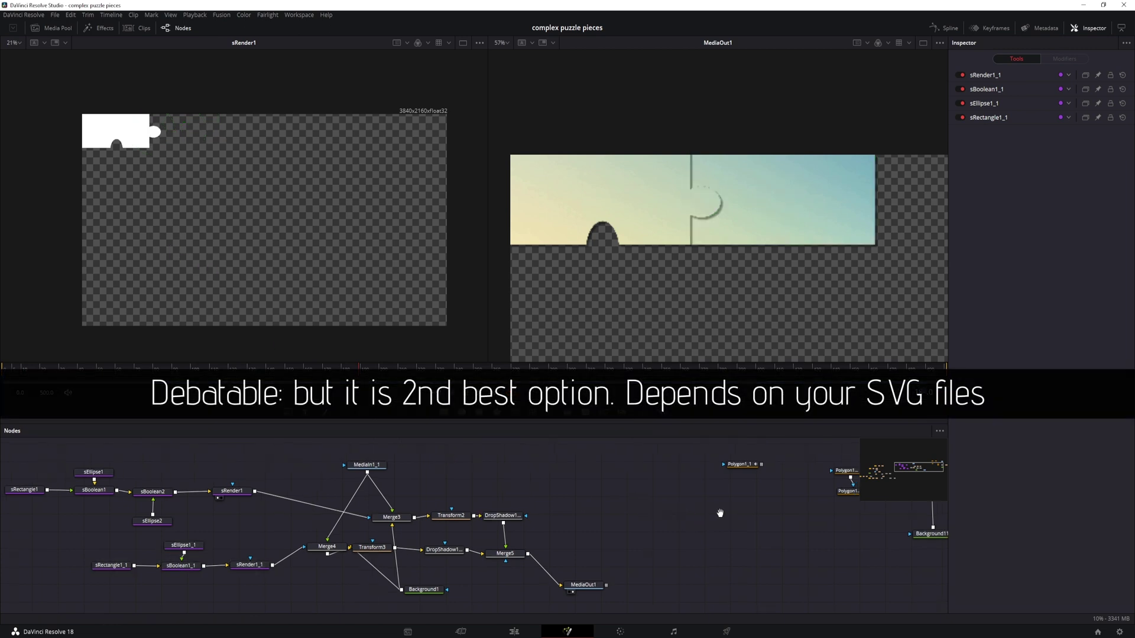
# Step: View the Polygon1, Polygon1_2, Polygon1_1 and Polygon1_1_1 masks one after another in the second viewer
pyautogui.moveTo(720, 514); pyautogui.dragTo(349, 534)
pyautogui.moveTo(650, 523); pyautogui.dragTo(527, 552)
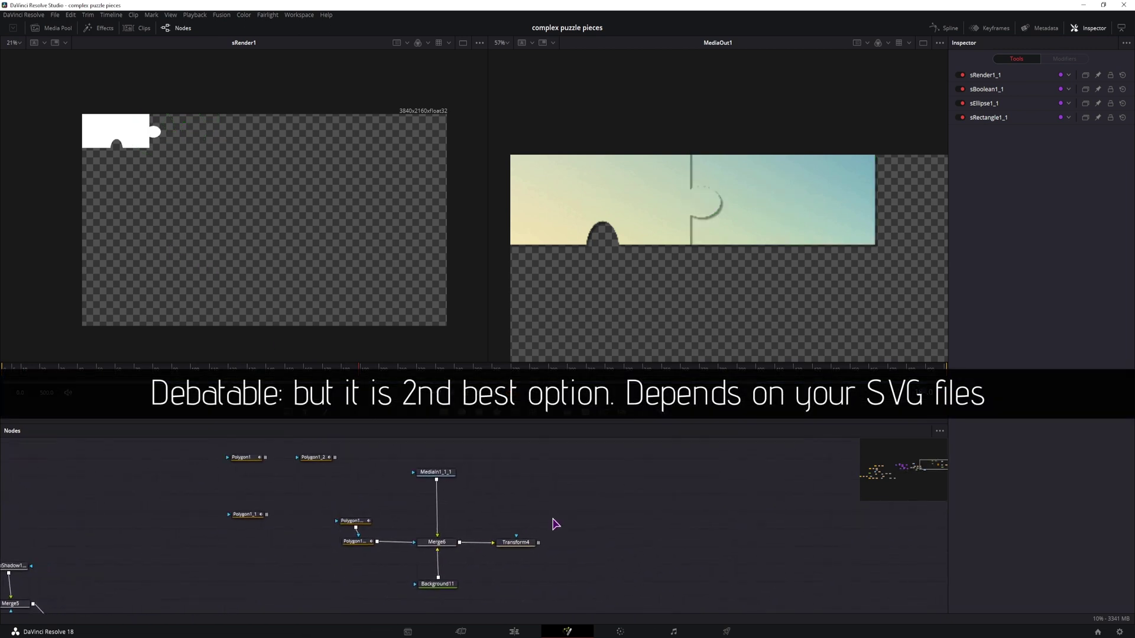
pyautogui.click(527, 543)
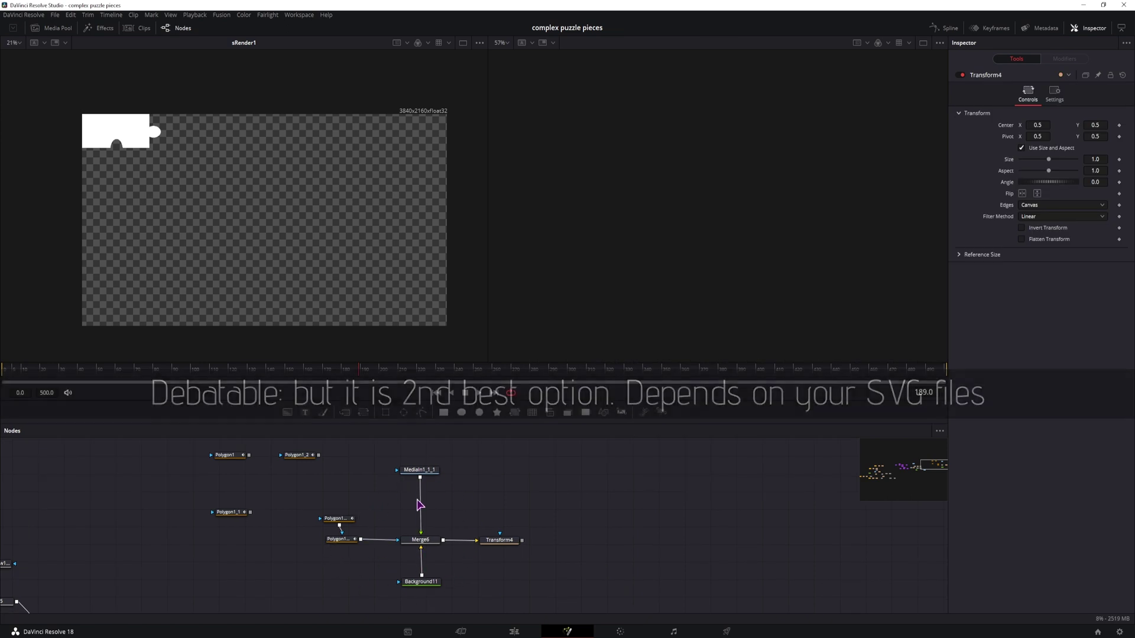
pyautogui.moveTo(356, 503); pyautogui.dragTo(327, 549)
pyautogui.click(232, 456)
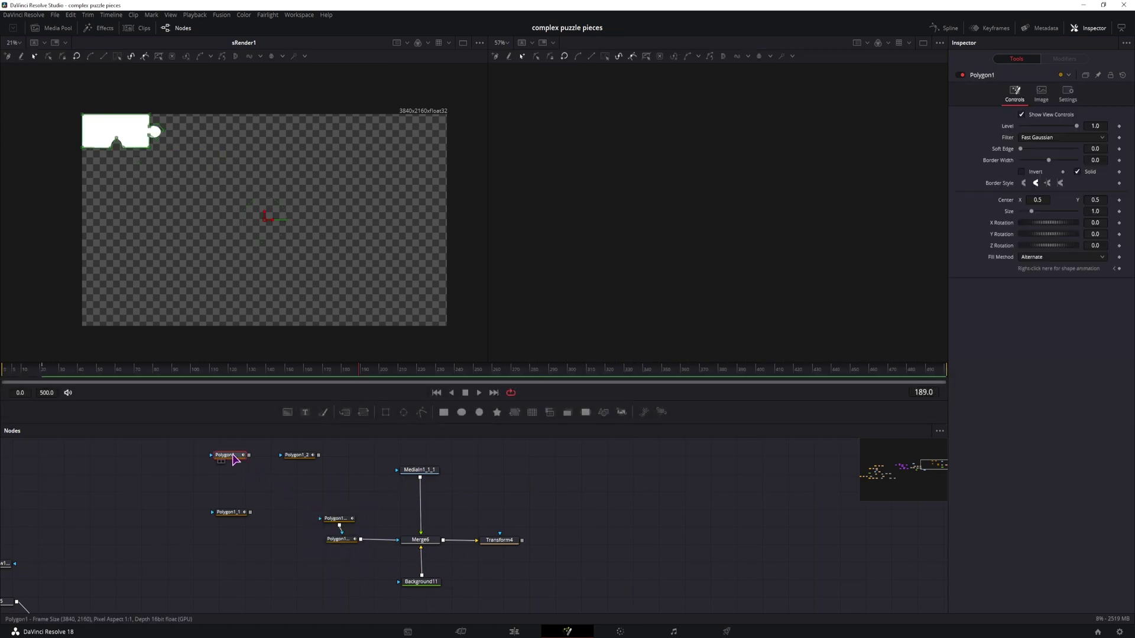
pyautogui.press('2')
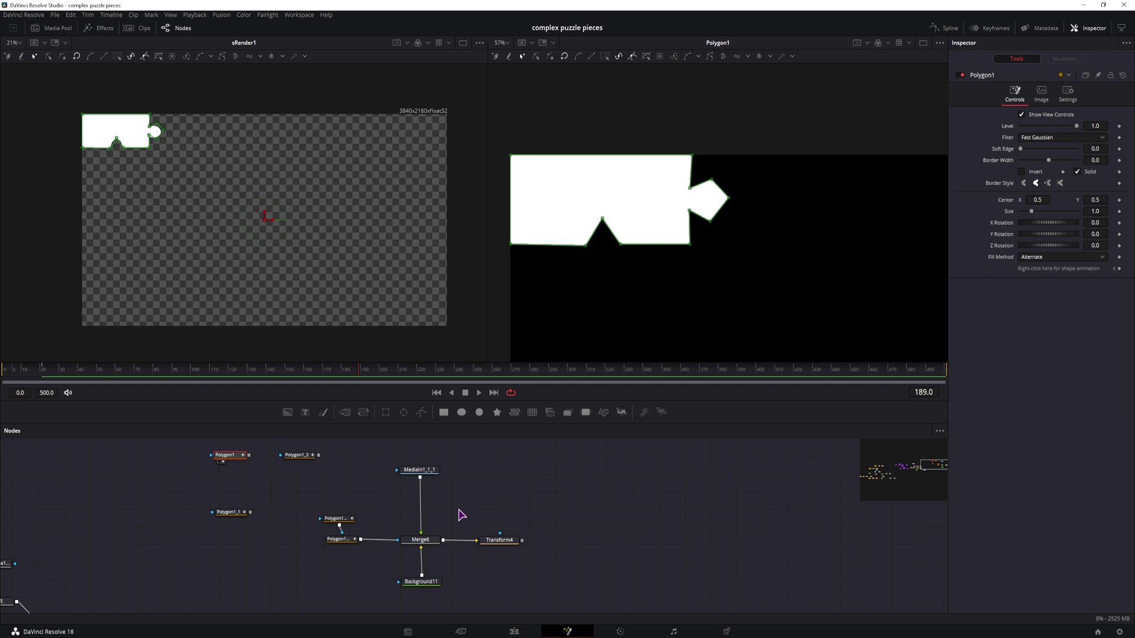
pyautogui.moveTo(296, 455); pyautogui.dragTo(810, 144)
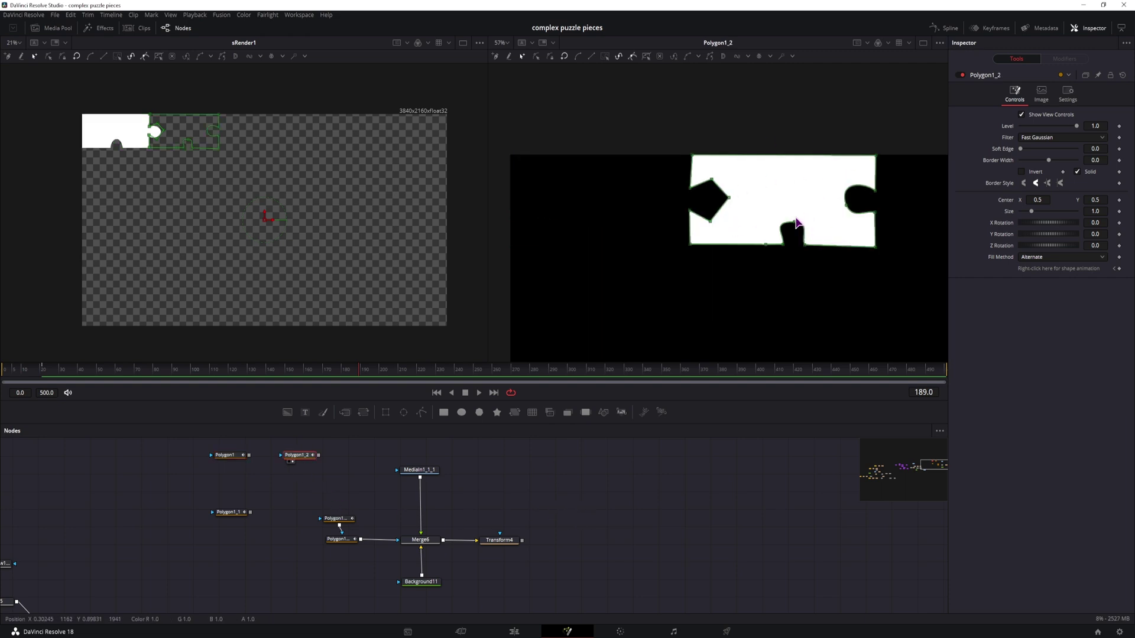
pyautogui.click(229, 512)
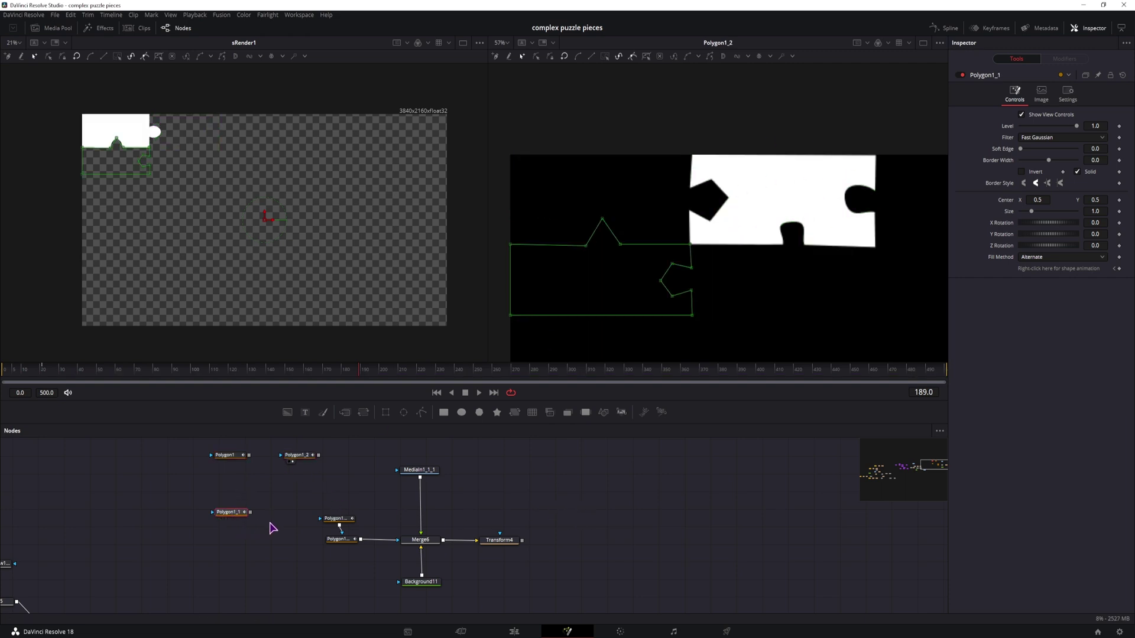
pyautogui.press('2')
pyautogui.click(341, 540)
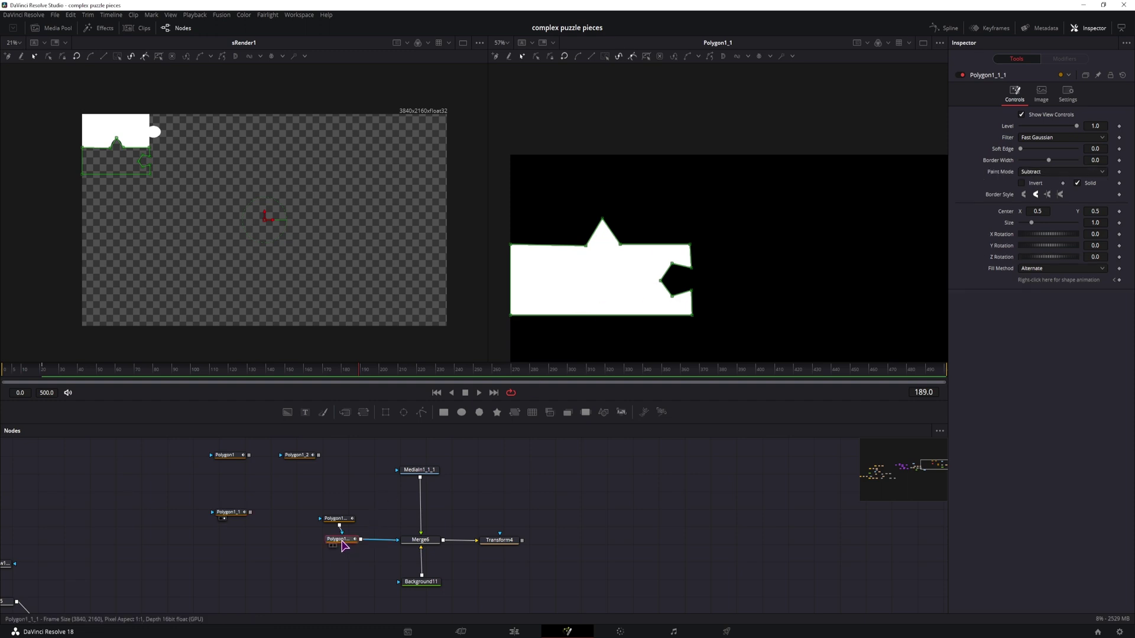
pyautogui.moveTo(341, 540); pyautogui.dragTo(678, 355)
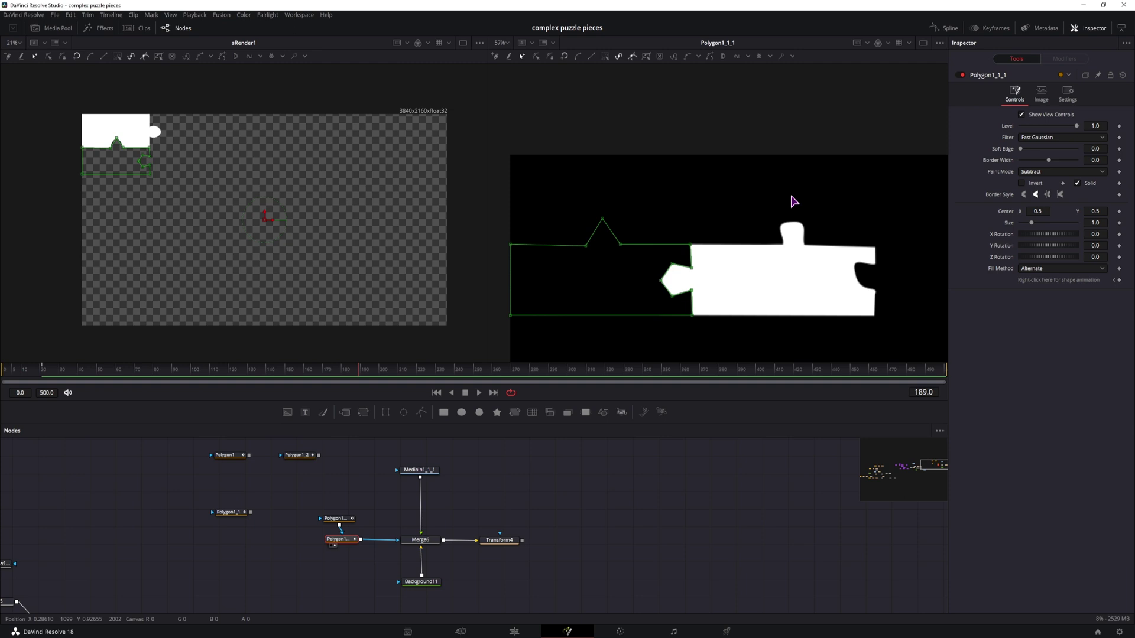
# Step: Examine the masked-piece setup of Merge6, checking MediaIn1_1_1, Background11's alpha setting and the two connected polygon masks
pyautogui.moveTo(329, 456); pyautogui.dragTo(539, 600)
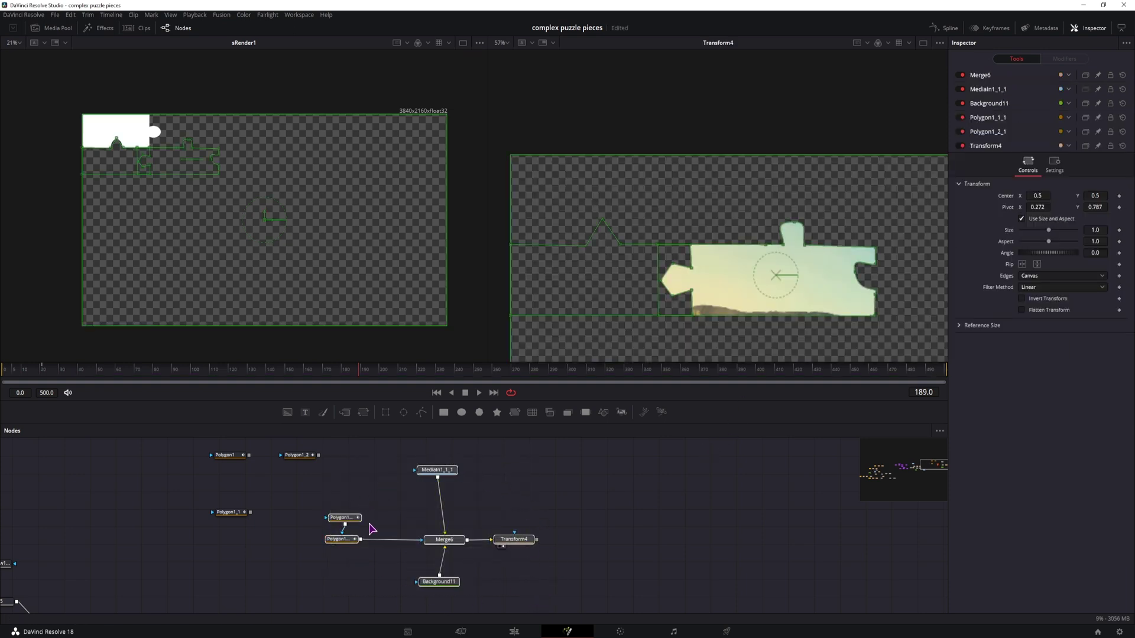
pyautogui.click(437, 470)
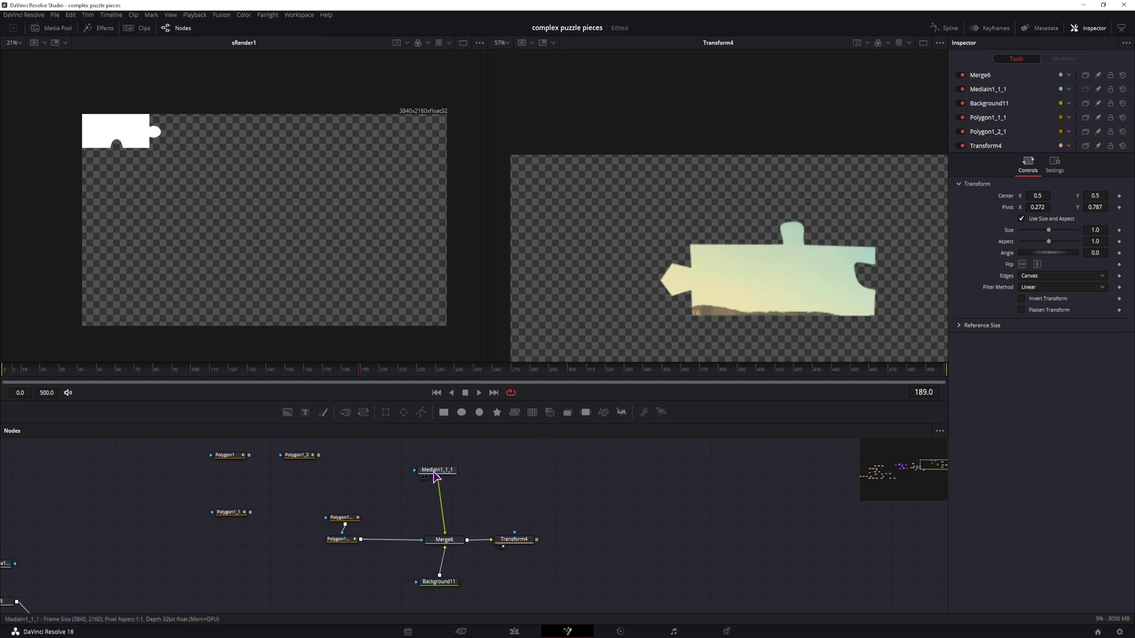
pyautogui.click(438, 581)
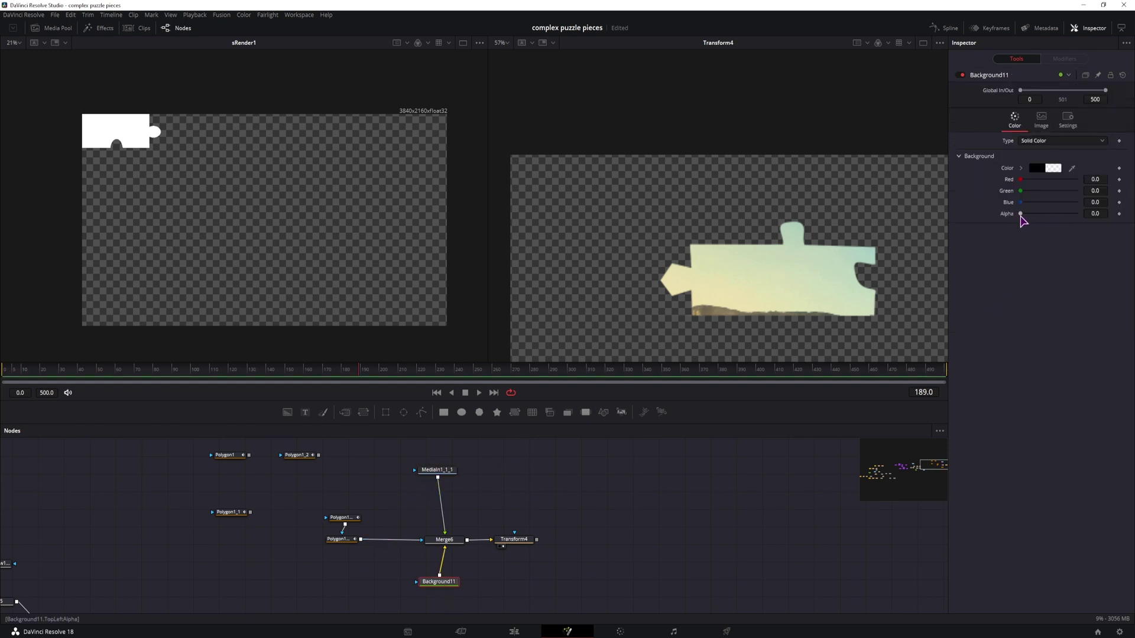
pyautogui.moveTo(323, 504); pyautogui.dragTo(375, 568)
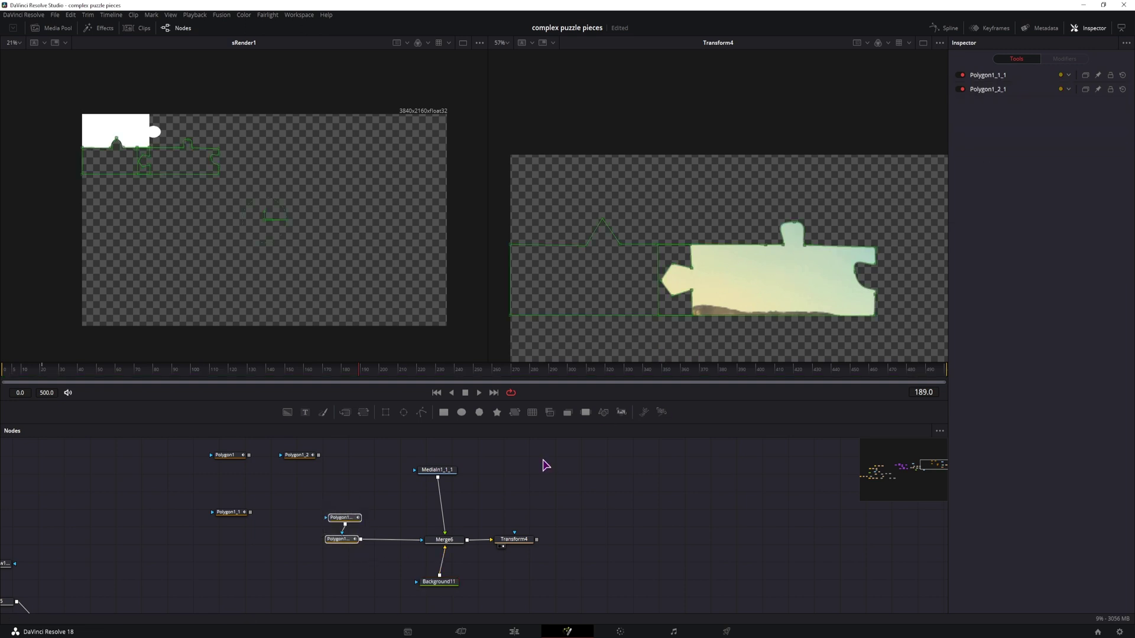
# Step: Try scaling the piece to 1.06 with Transform4 after Merge6, and compare resizing with Transform4 between the polygon mask and Merge6
pyautogui.click(512, 541)
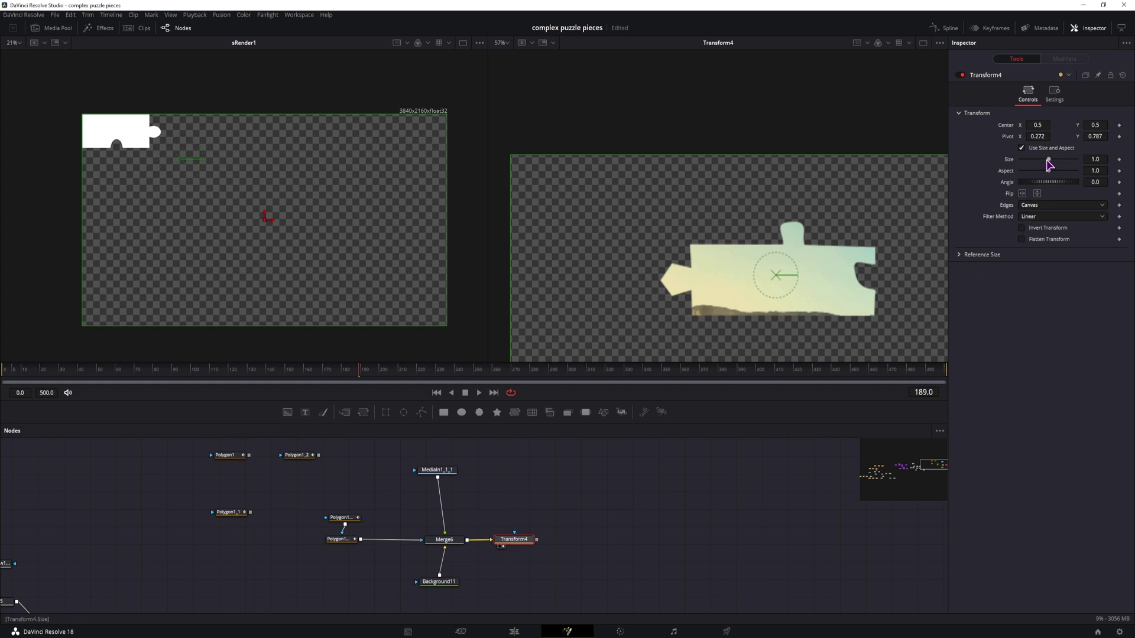
pyautogui.moveTo(1048, 159)
pyautogui.mouseDown()
pyautogui.moveTo(1034, 164)
pyautogui.moveTo(1063, 165)
pyautogui.moveTo(1049, 165)
pyautogui.mouseUp()
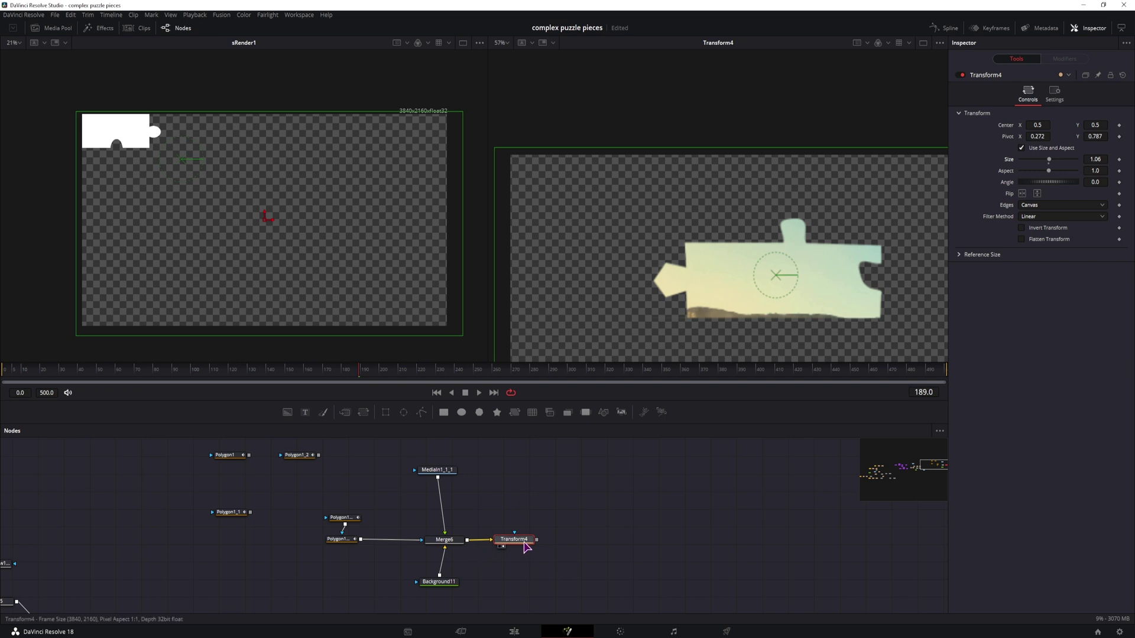
pyautogui.moveTo(519, 544); pyautogui.dragTo(398, 544)
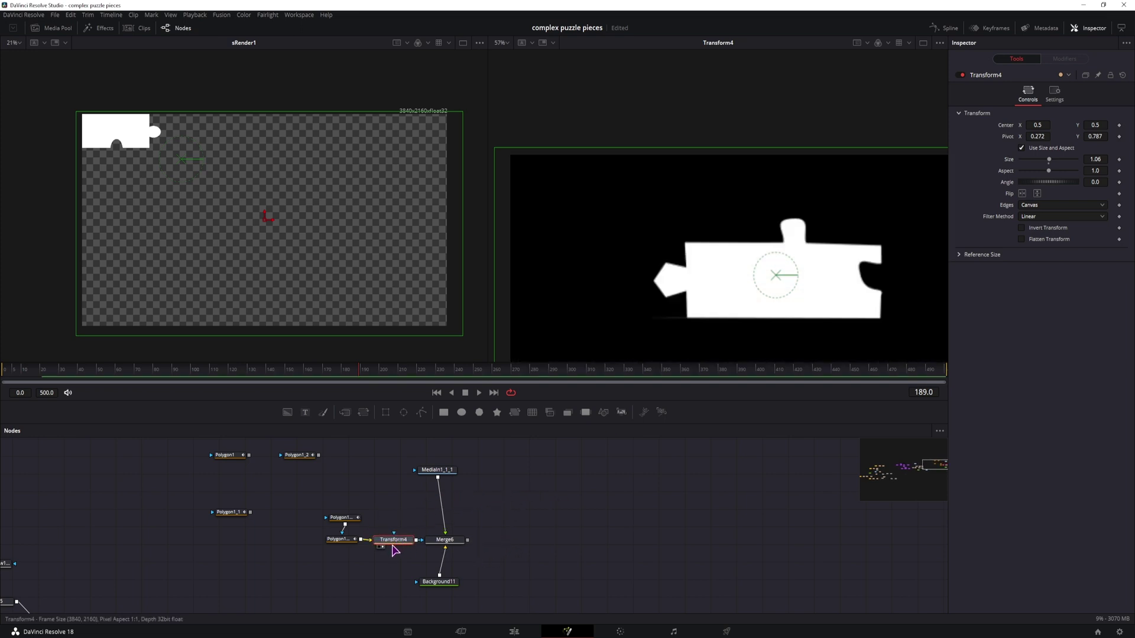
pyautogui.click(444, 540)
pyautogui.press('2')
pyautogui.click(393, 539)
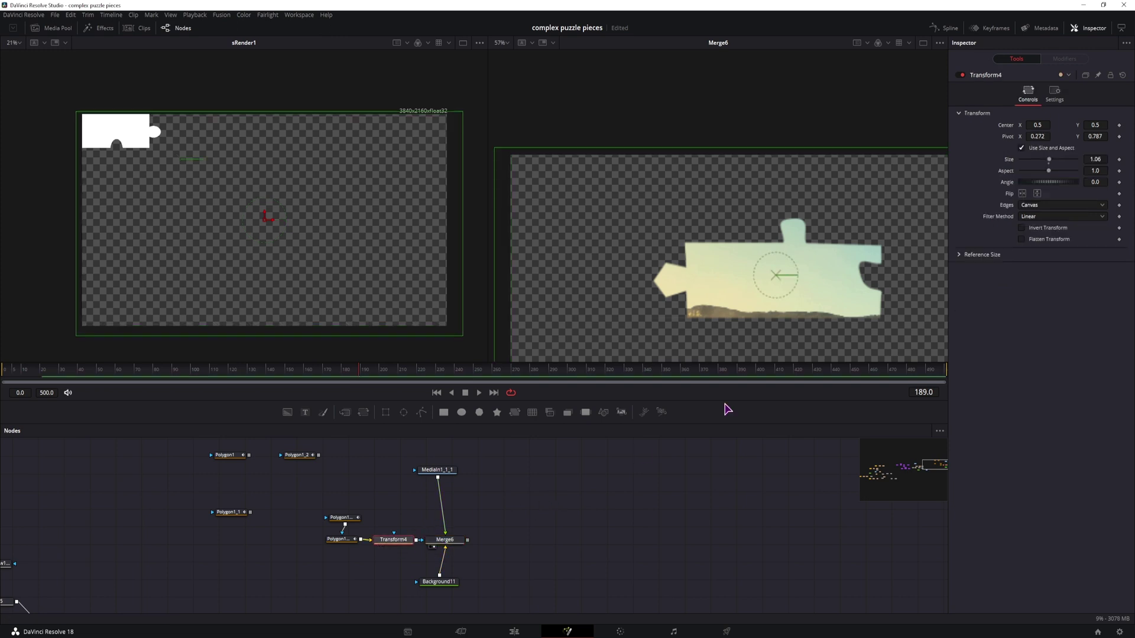
pyautogui.moveTo(1052, 164)
pyautogui.mouseDown()
pyautogui.moveTo(1066, 167)
pyautogui.moveTo(1044, 168)
pyautogui.moveTo(1061, 172)
pyautogui.mouseUp()
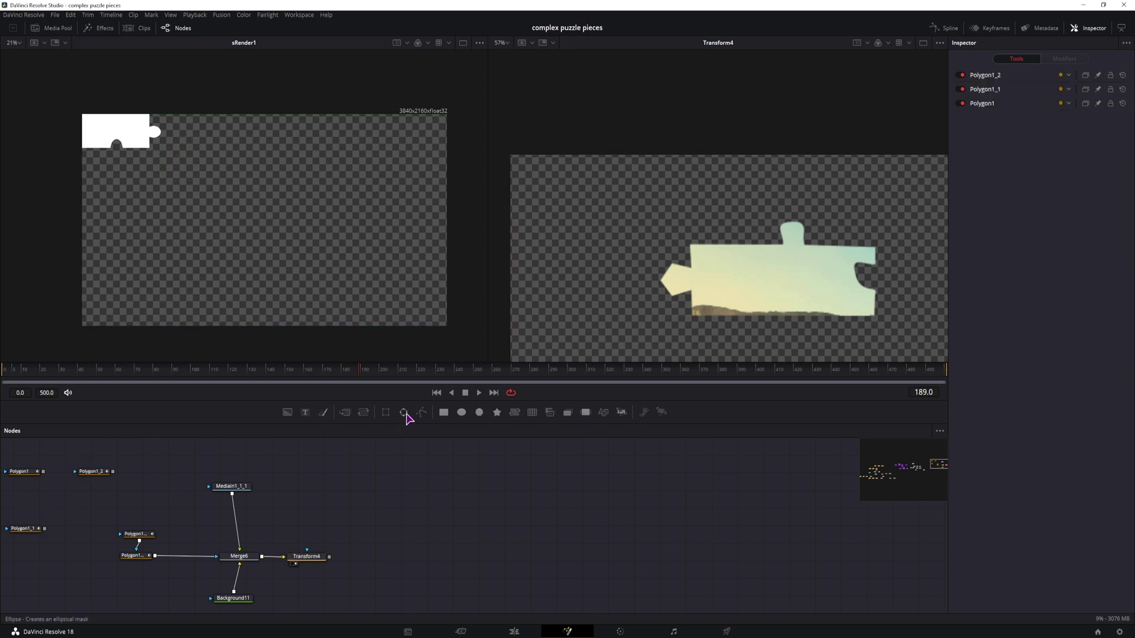
# Step: Add a new Polygon mask node, and place the disconnected MediaIn1_1_1 beside it for display in the second viewer
pyautogui.moveTo(421, 412); pyautogui.dragTo(457, 485)
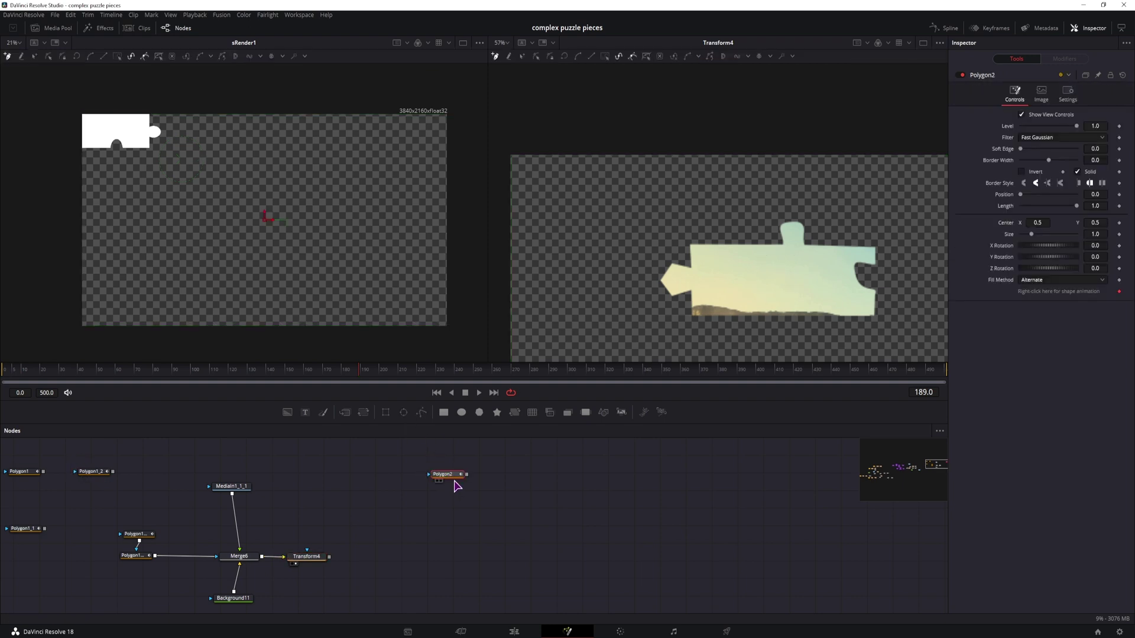
pyautogui.click(234, 487)
pyautogui.click(239, 537)
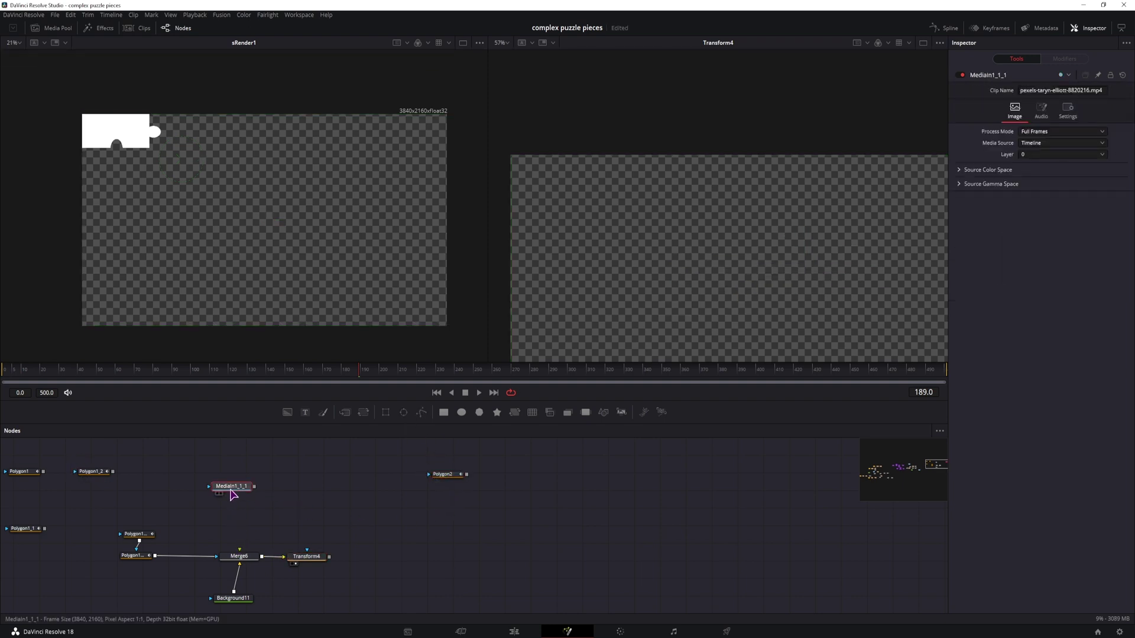
pyautogui.moveTo(233, 488); pyautogui.dragTo(550, 478)
pyautogui.press('2')
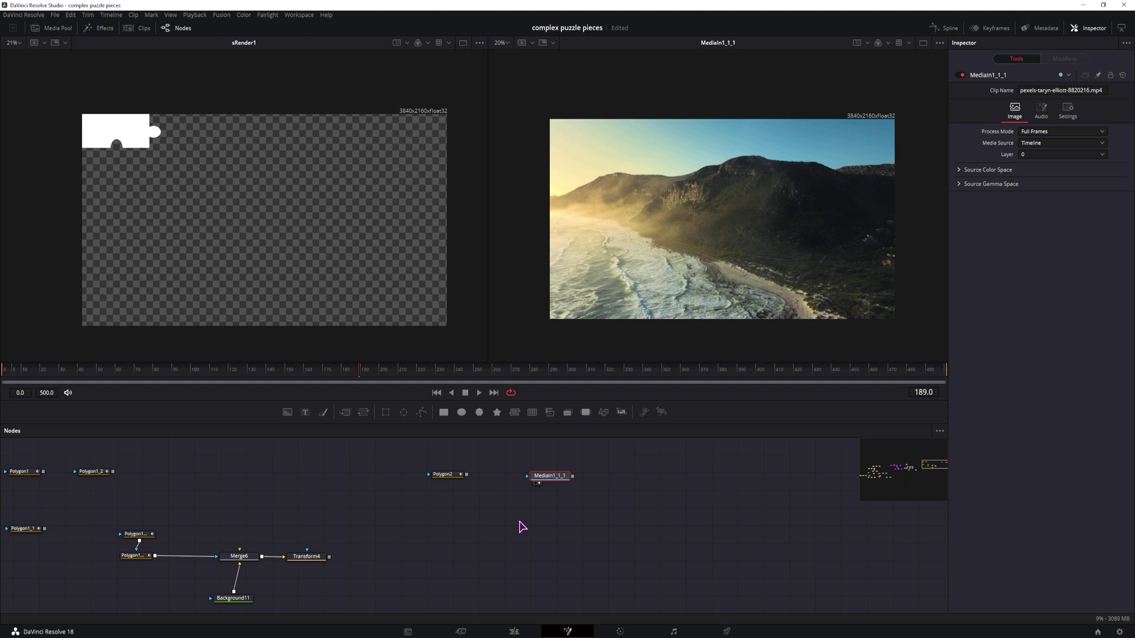
# Step: Draw a closed four-point polygon with Polygon2 over the upper-left corner of the MediaIn1_1_1 footage
pyautogui.moveTo(452, 475); pyautogui.dragTo(412, 471)
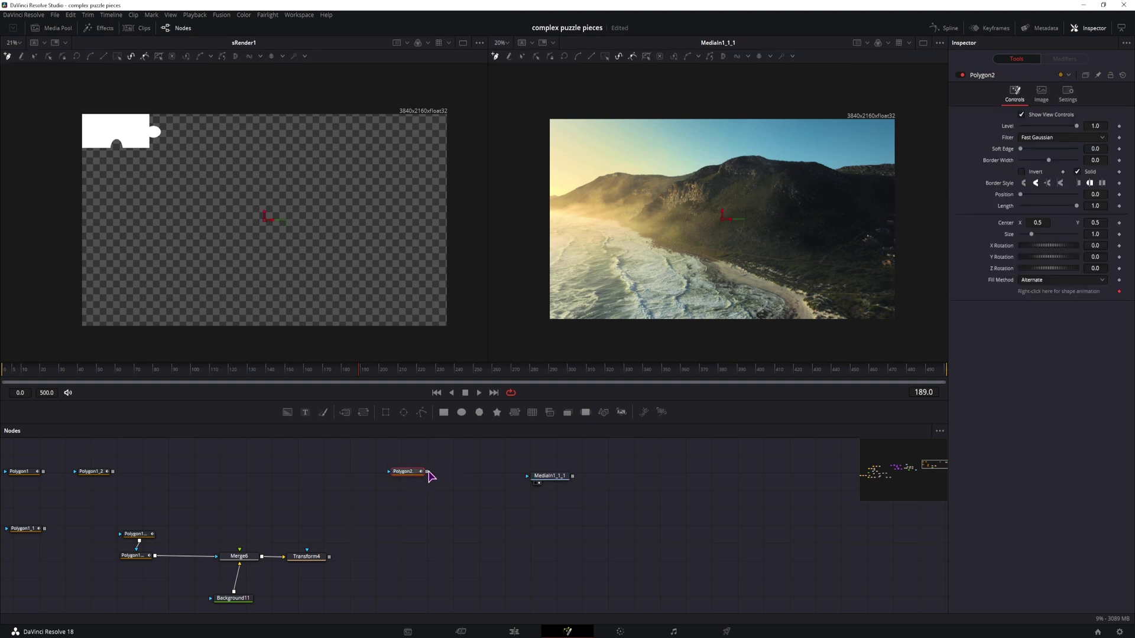
pyautogui.click(549, 118)
pyautogui.click(550, 138)
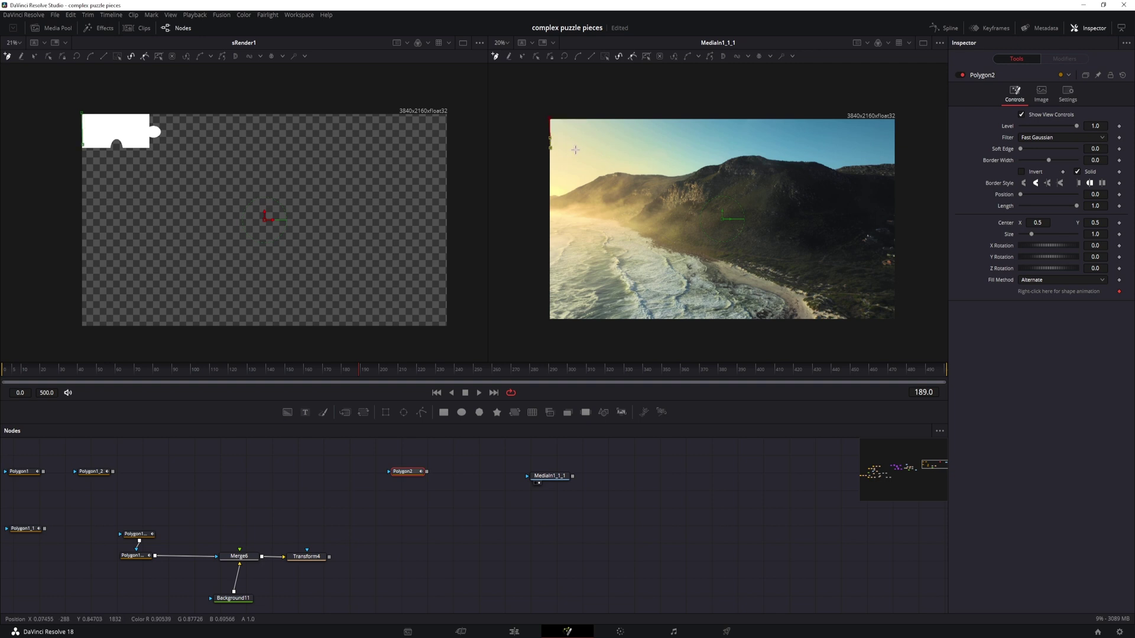
pyautogui.click(616, 150)
pyautogui.click(618, 119)
pyautogui.click(549, 118)
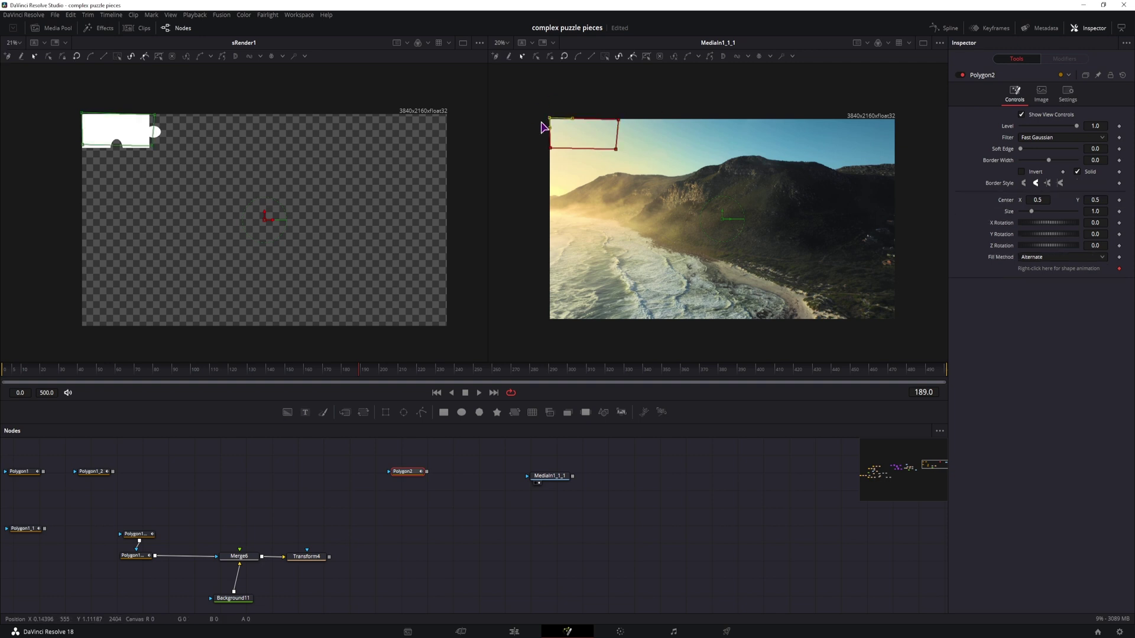
# Step: Align the polygon's upper-right point with the top edge of the footage
pyautogui.scroll(3, 654, 114)
pyautogui.scroll(2, 599, 151)
pyautogui.moveTo(550, 162); pyautogui.dragTo(656, 157)
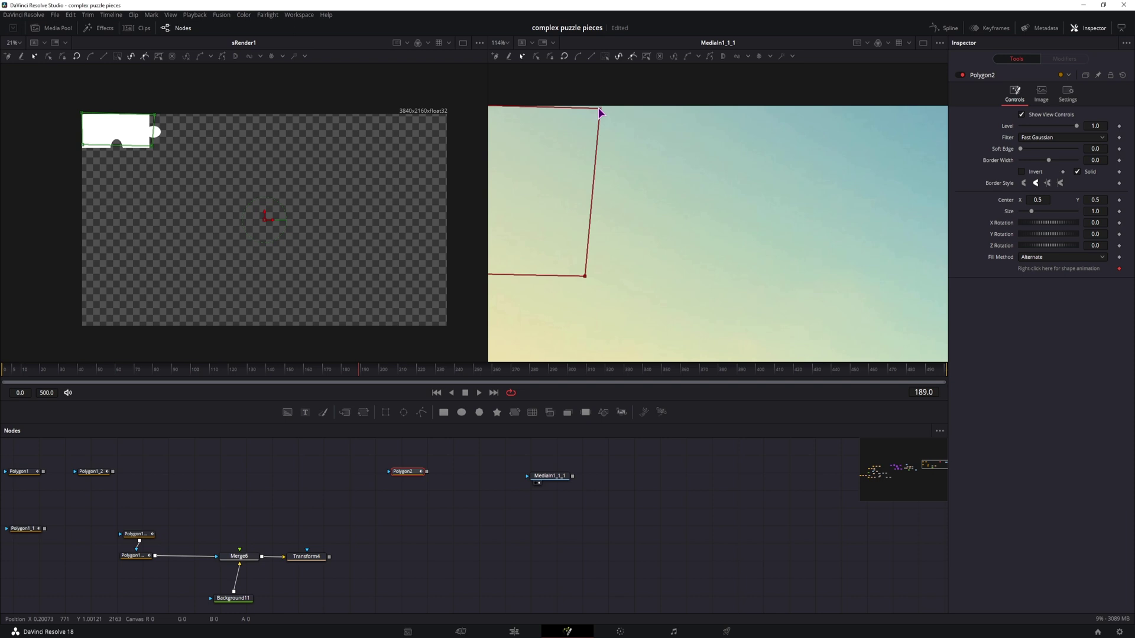
pyautogui.moveTo(600, 107); pyautogui.dragTo(604, 106)
# Step: Add points on the polygon's right edge and shape them into a rounded inward notch with a narrower opening
pyautogui.moveTo(621, 171); pyautogui.dragTo(731, 161)
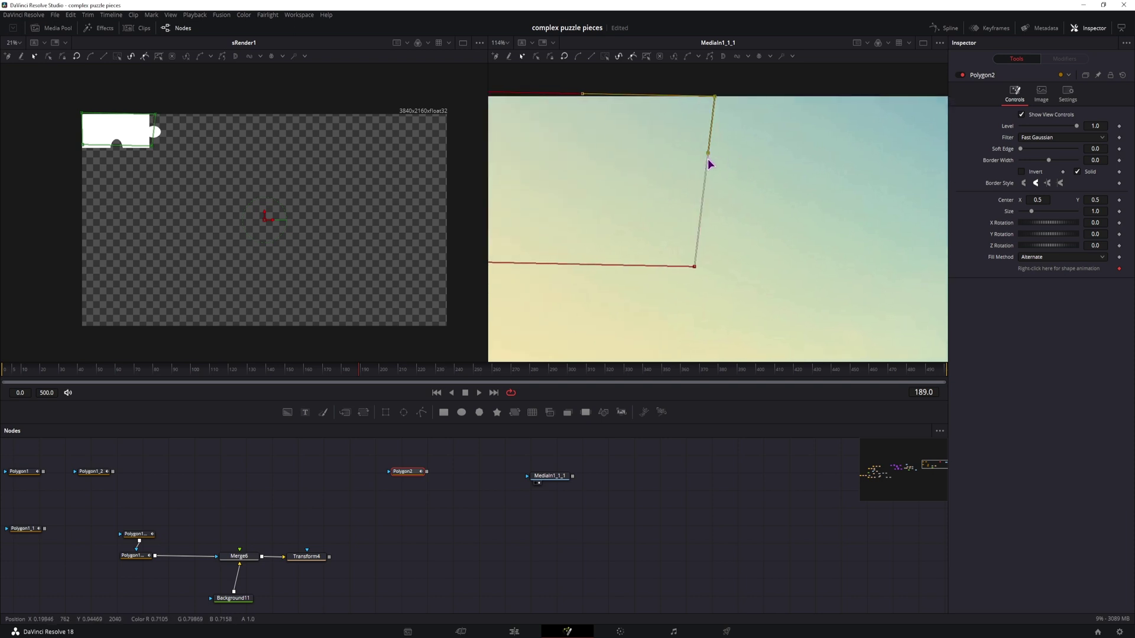
pyautogui.click(708, 158)
pyautogui.click(699, 230)
pyautogui.moveTo(703, 195); pyautogui.dragTo(641, 187)
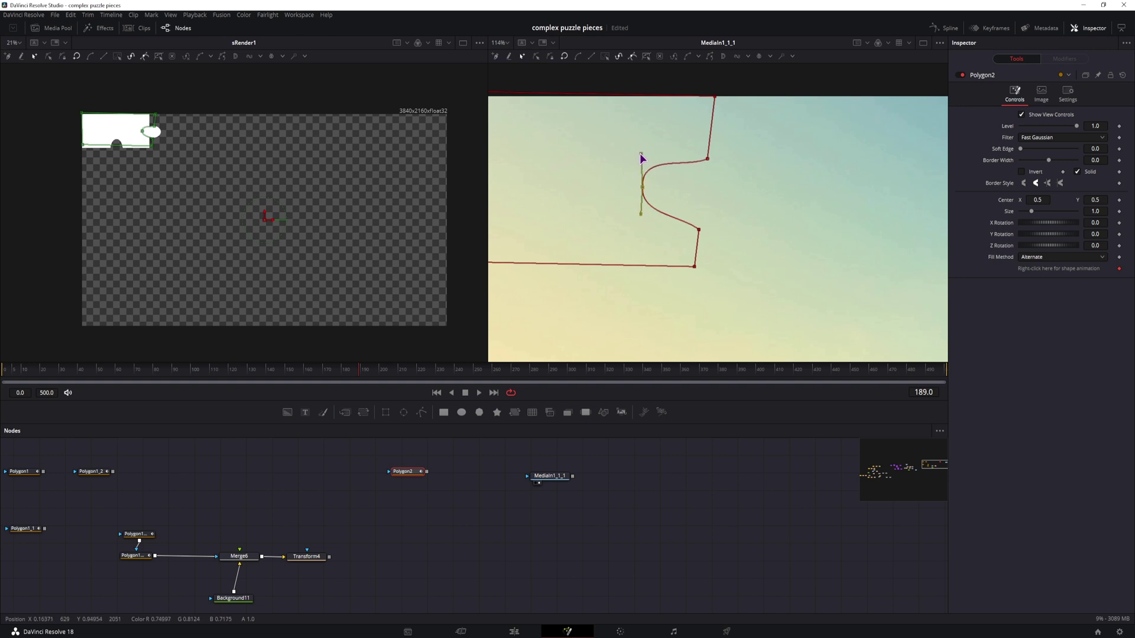
pyautogui.click(703, 163)
pyautogui.moveTo(688, 174); pyautogui.dragTo(688, 151)
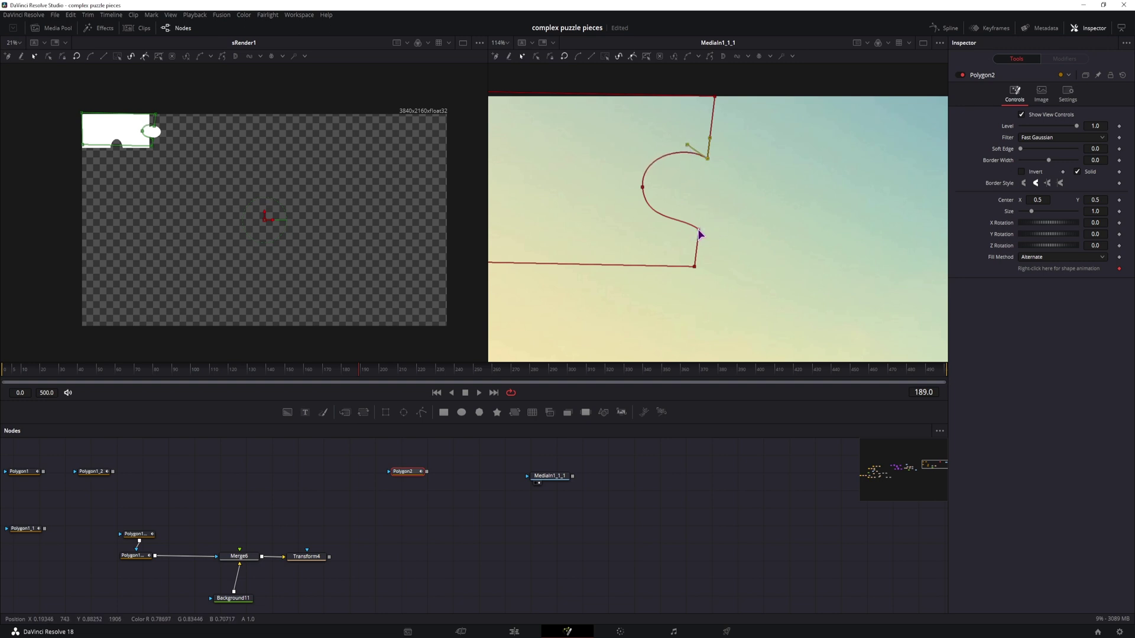
pyautogui.moveTo(698, 229); pyautogui.dragTo(701, 204)
# Step: Align the polygon's two left corner points with the left edge of the footage
pyautogui.moveTo(582, 215); pyautogui.dragTo(870, 221)
pyautogui.moveTo(607, 94); pyautogui.dragTo(609, 103)
pyautogui.moveTo(613, 265); pyautogui.dragTo(607, 265)
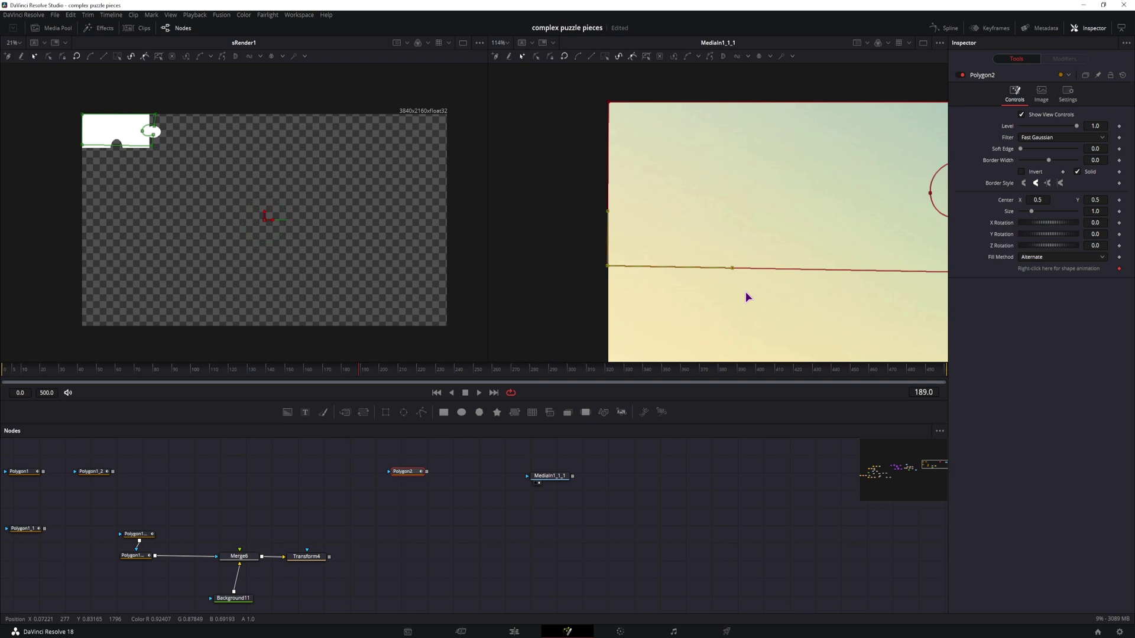
# Step: Add points along the polygon's lower edge and pull them up into an angular inward notch with a narrower opening
pyautogui.click(591, 262)
pyautogui.click(696, 265)
pyautogui.moveTo(746, 292); pyautogui.dragTo(698, 225)
pyautogui.moveTo(696, 263); pyautogui.dragTo(668, 267)
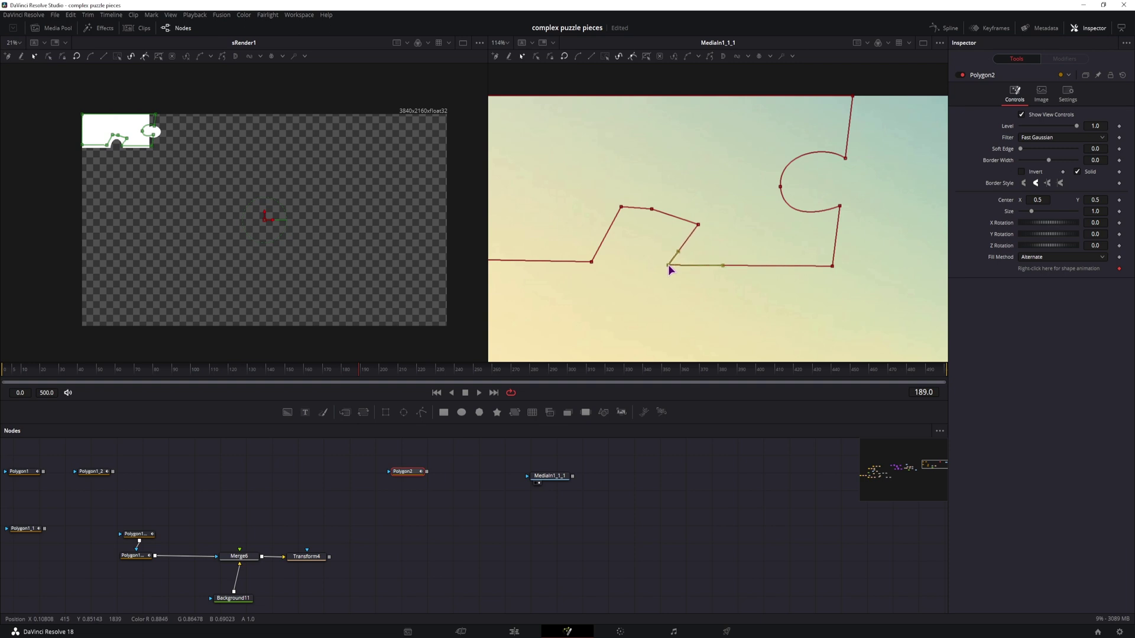
pyautogui.moveTo(621, 207); pyautogui.dragTo(582, 226)
pyautogui.scroll(-3, 595, 271)
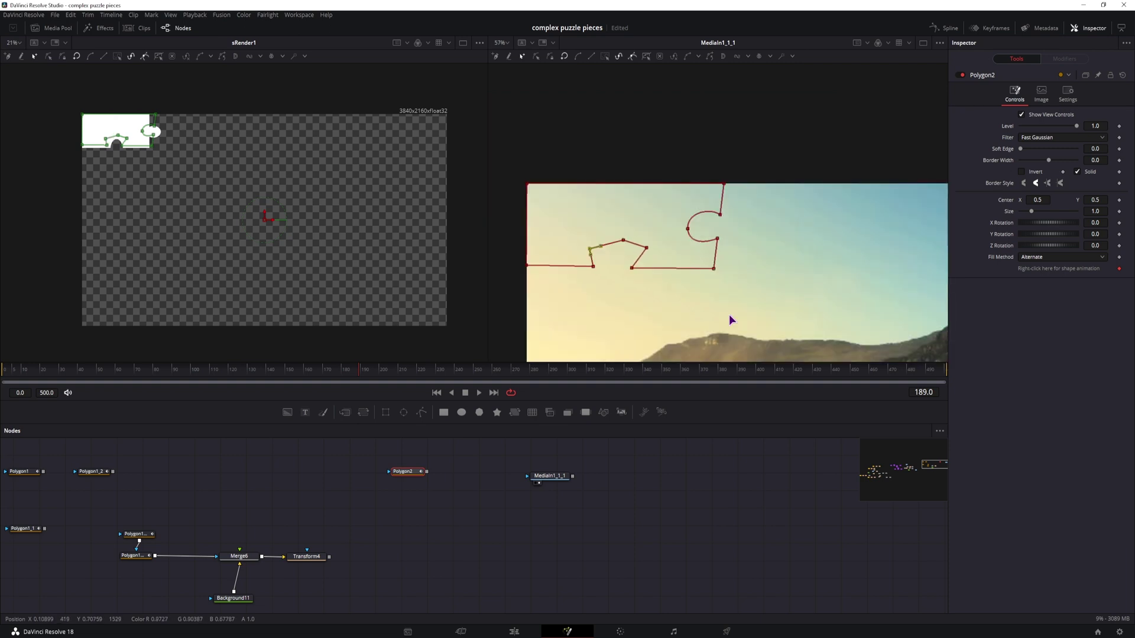
# Step: Try masking the MediaIn1_1_1 footage directly with the Polygon2 node
pyautogui.moveTo(426, 472); pyautogui.dragTo(530, 482)
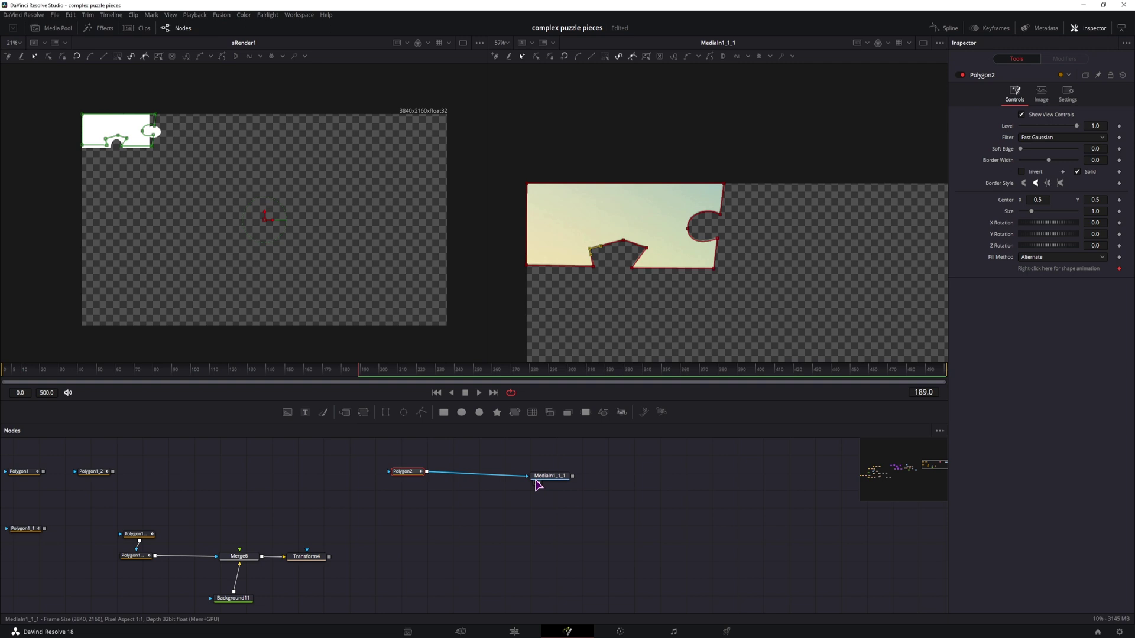
pyautogui.moveTo(550, 479); pyautogui.dragTo(542, 465)
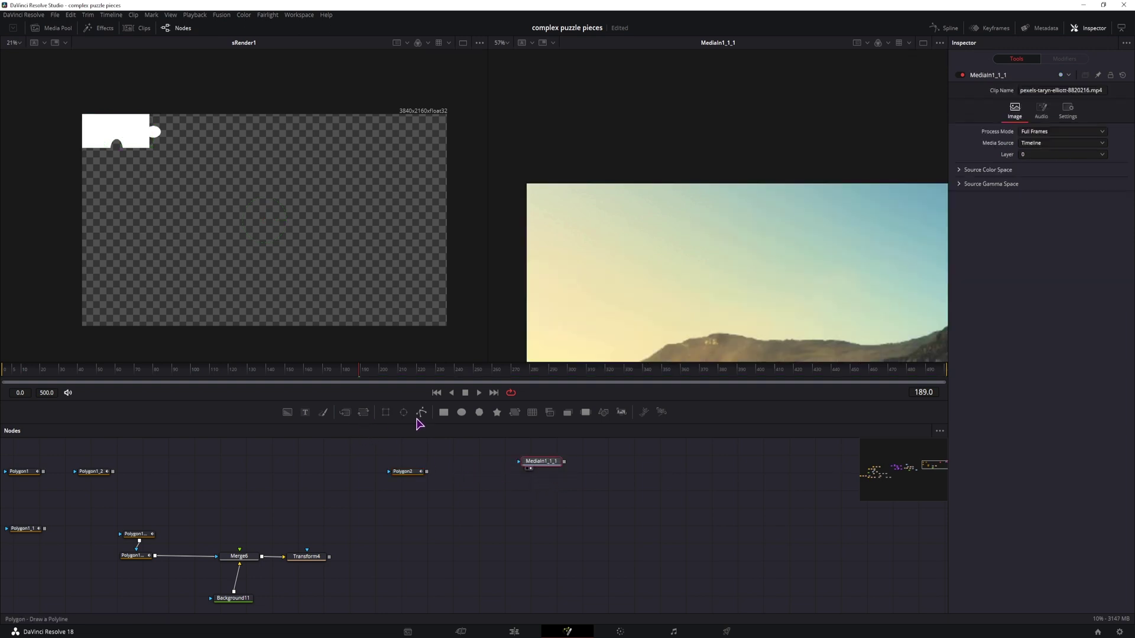
# Step: Restore the default node tools and add a Merge with MediaIn1_1_1 as foreground and Polygon2 as its effect mask
pyautogui.rightClick(697, 412)
pyautogui.click(725, 439)
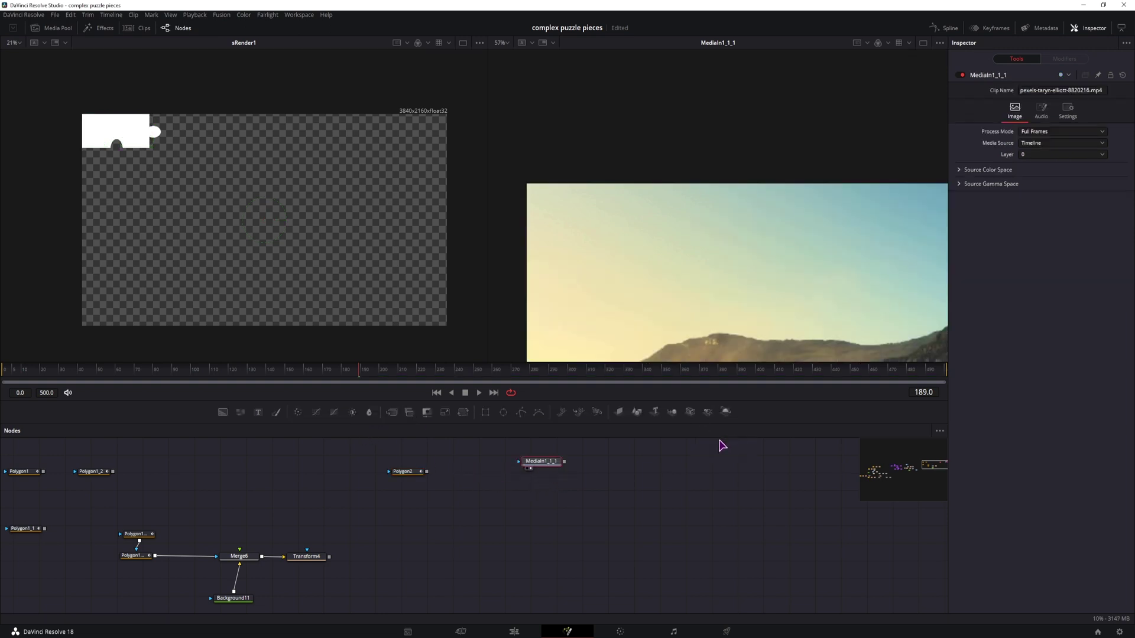
pyautogui.click(468, 489)
pyautogui.moveTo(393, 413); pyautogui.dragTo(412, 433)
pyautogui.moveTo(522, 489); pyautogui.dragTo(539, 496)
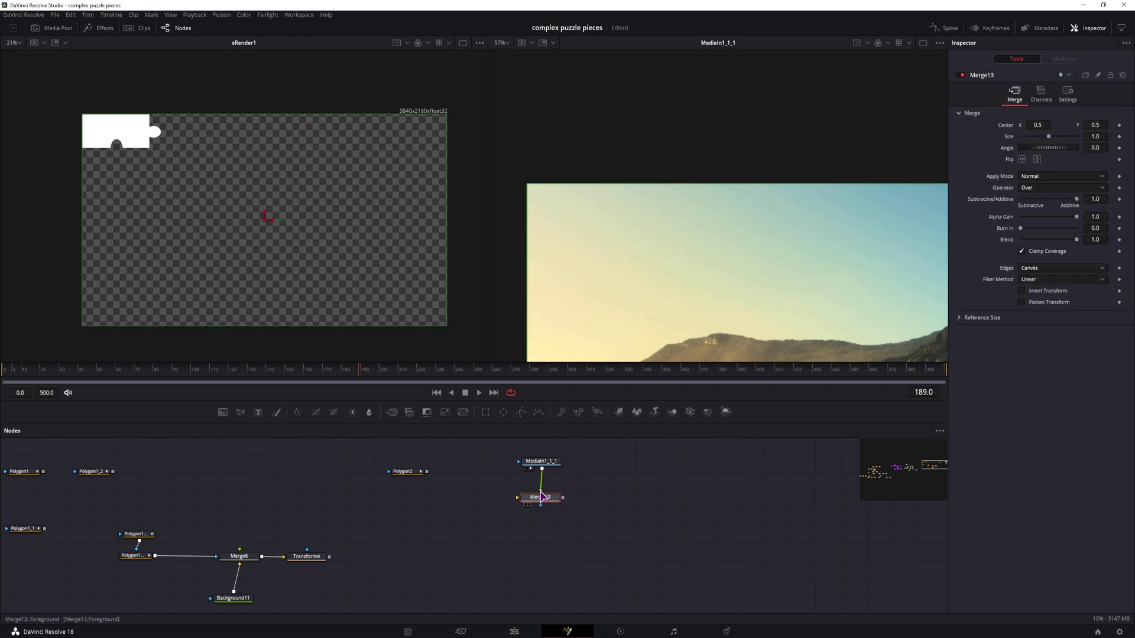
pyautogui.moveTo(427, 471); pyautogui.dragTo(541, 505)
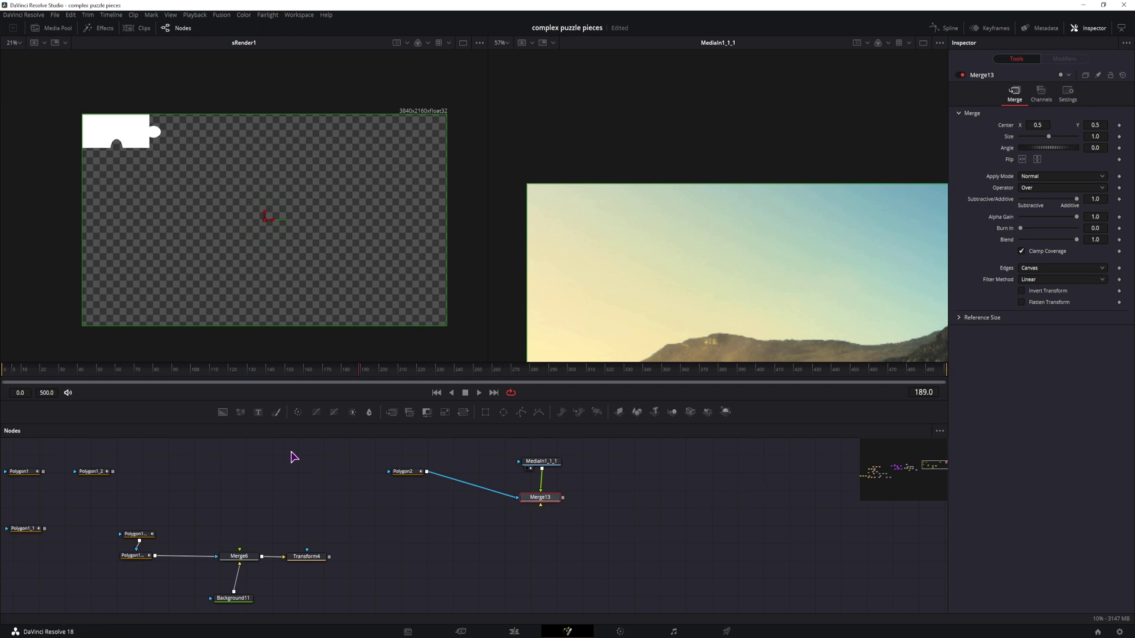
# Step: Add a Background node as the background of Merge13 and display the merge in the first viewer
pyautogui.moveTo(222, 411); pyautogui.dragTo(540, 507)
pyautogui.click(539, 502)
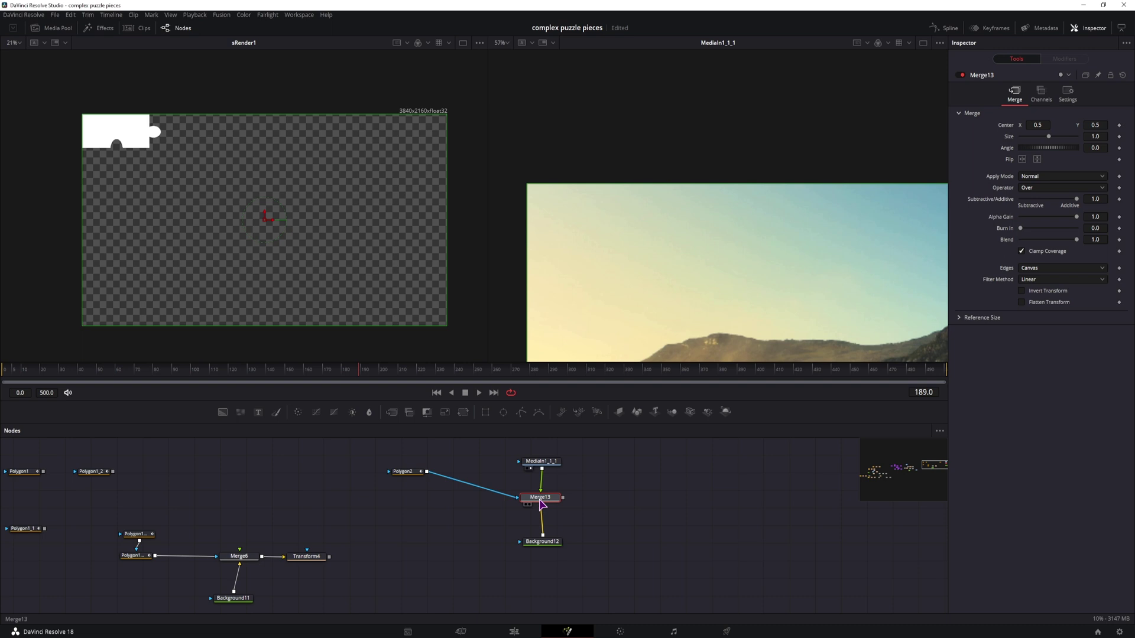
pyautogui.press('1')
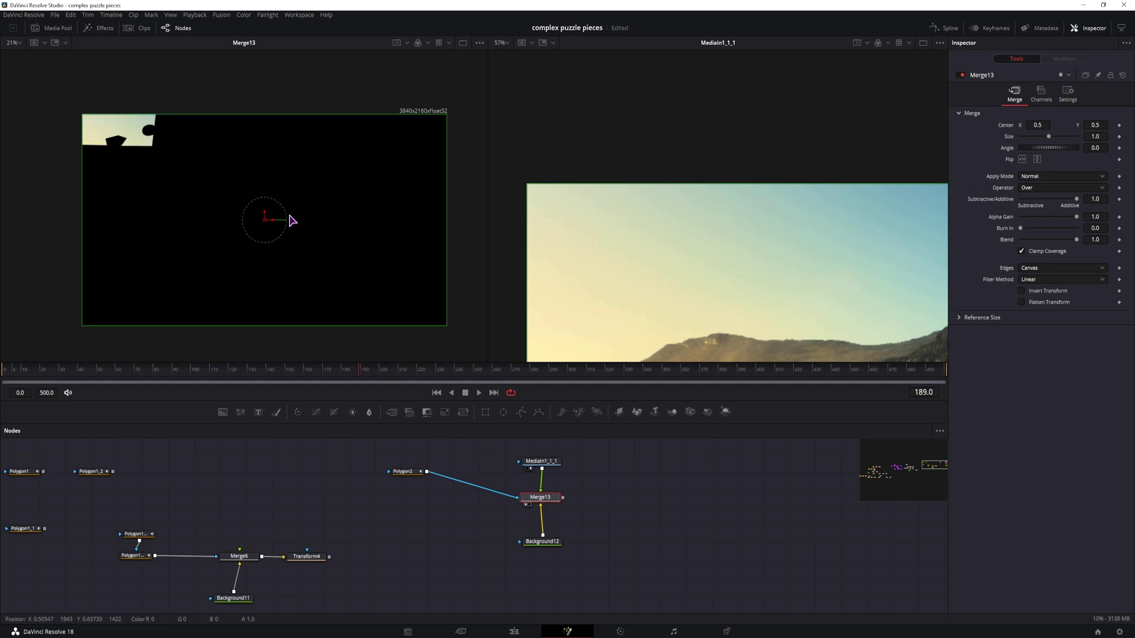
# Step: Set Background12's alpha to 0 and line up the Background12 and Polygon2 nodes with Merge13
pyautogui.click(546, 541)
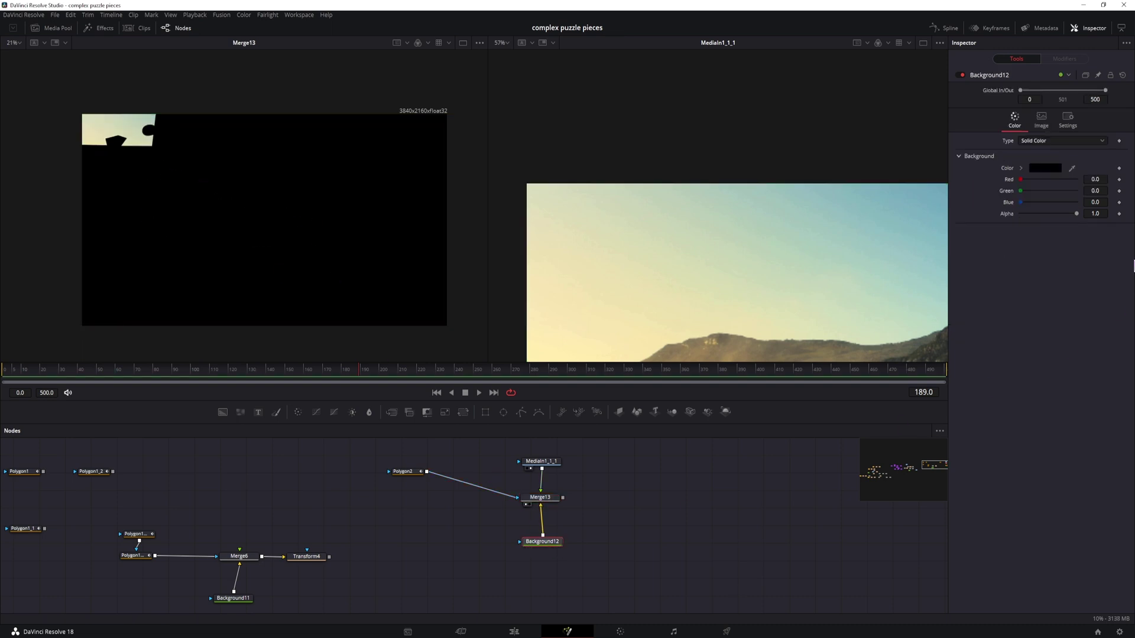
pyautogui.moveTo(1077, 218); pyautogui.dragTo(954, 216)
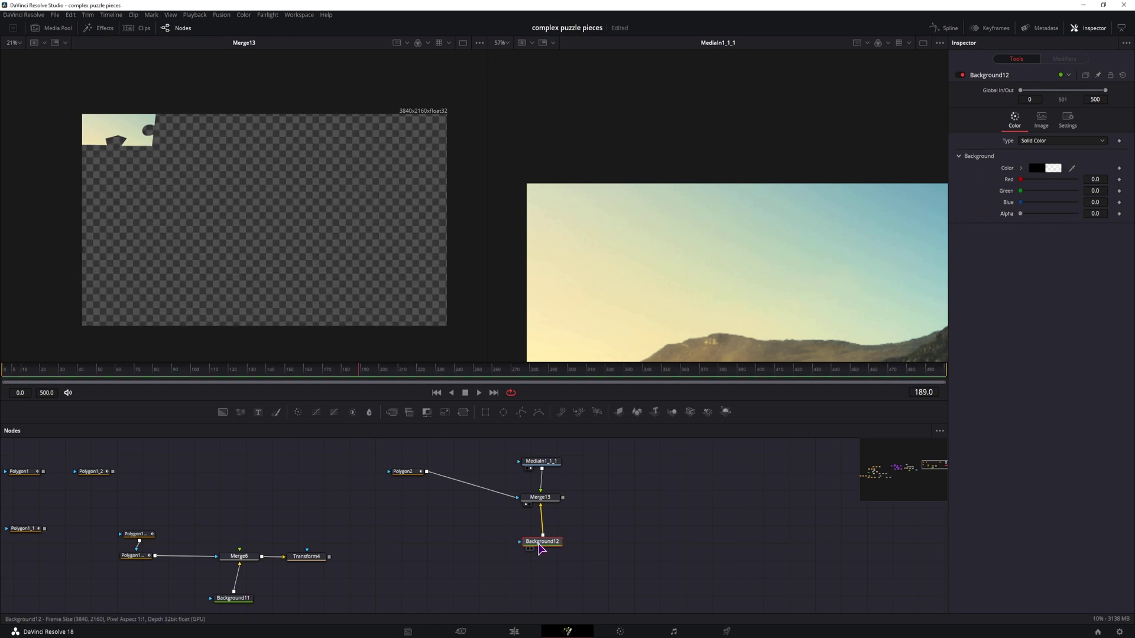
pyautogui.moveTo(542, 542); pyautogui.dragTo(539, 543)
pyautogui.moveTo(404, 470); pyautogui.dragTo(437, 499)
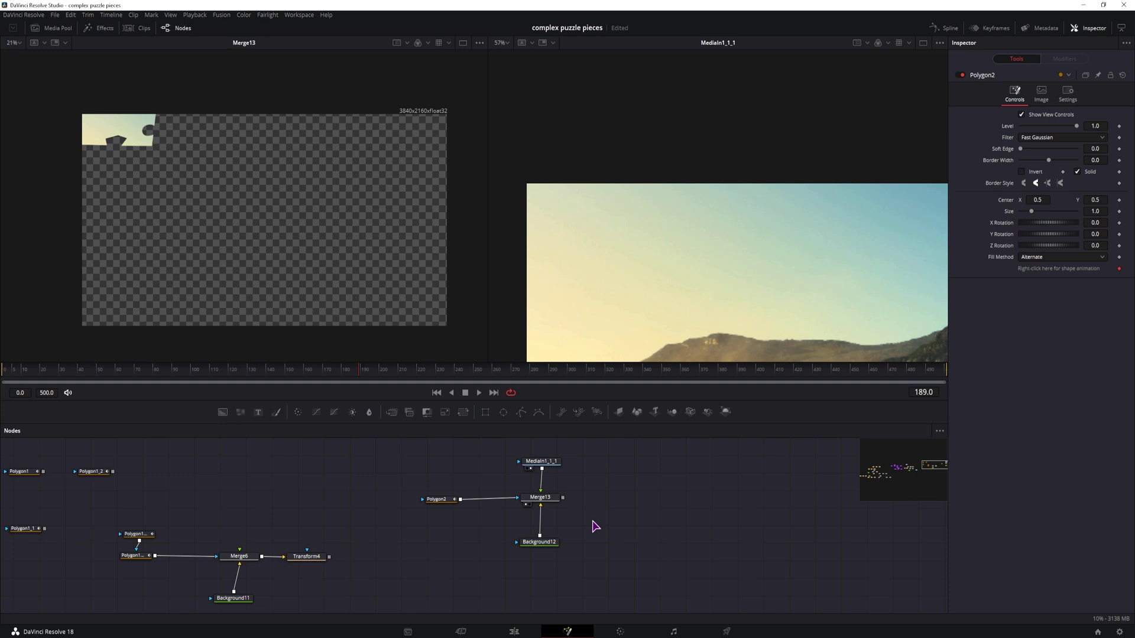
# Step: Try scaling the masked puzzle piece with the size setting of Merge13
pyautogui.click(556, 500)
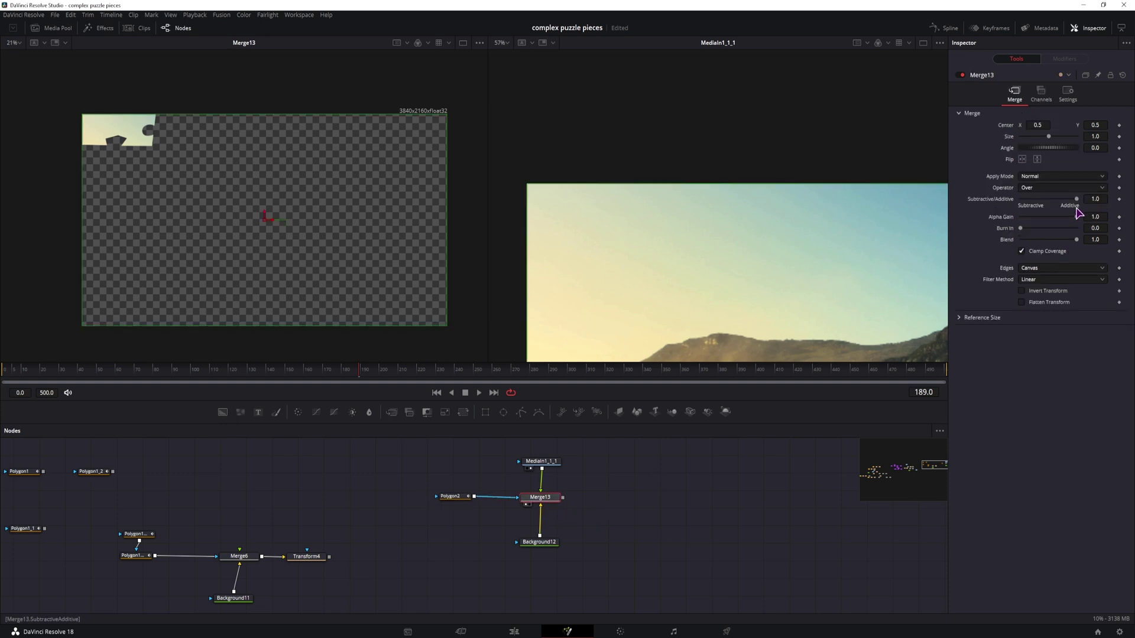
pyautogui.moveTo(1047, 140); pyautogui.dragTo(1050, 137)
pyautogui.doubleClick(1008, 140)
# Step: Add a Transform node after Merge13, view it, and center its pivot on the piece at about X 0.095, Y 0.932
pyautogui.moveTo(463, 412); pyautogui.dragTo(600, 499)
pyautogui.press('1')
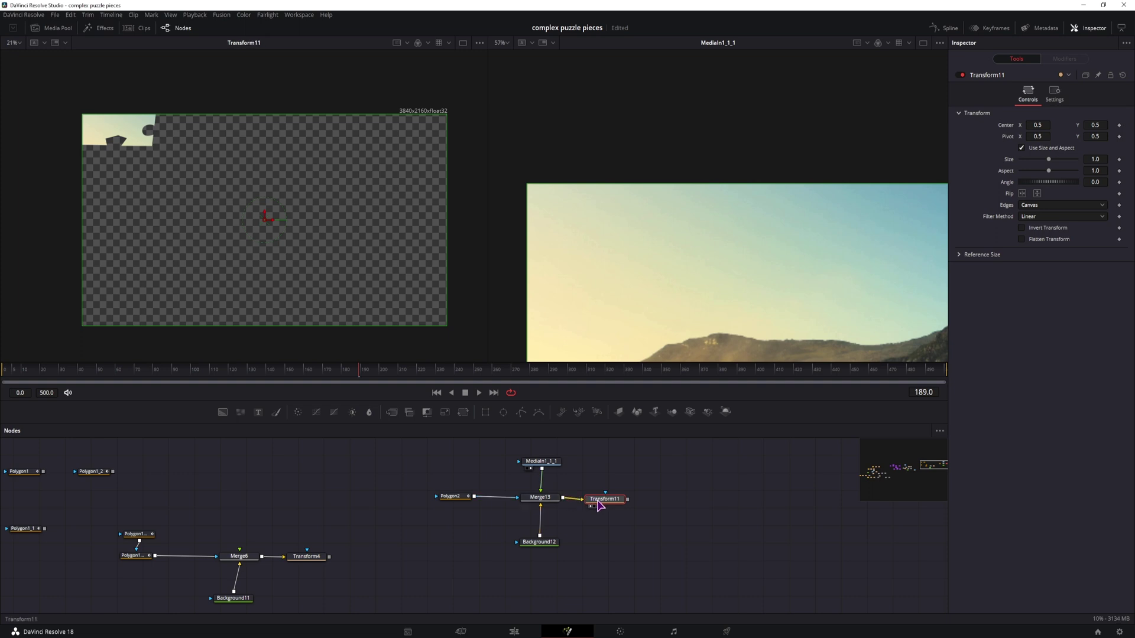
pyautogui.moveTo(1047, 162); pyautogui.dragTo(1023, 158)
pyautogui.doubleClick(1008, 161)
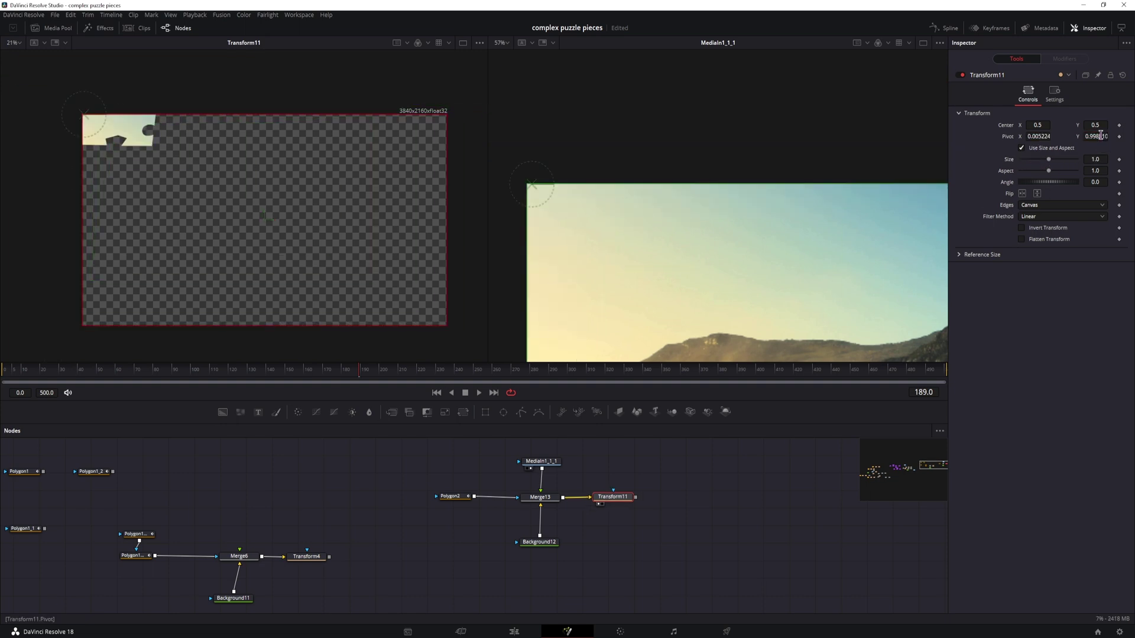
pyautogui.moveTo(1098, 136); pyautogui.dragTo(1052, 136)
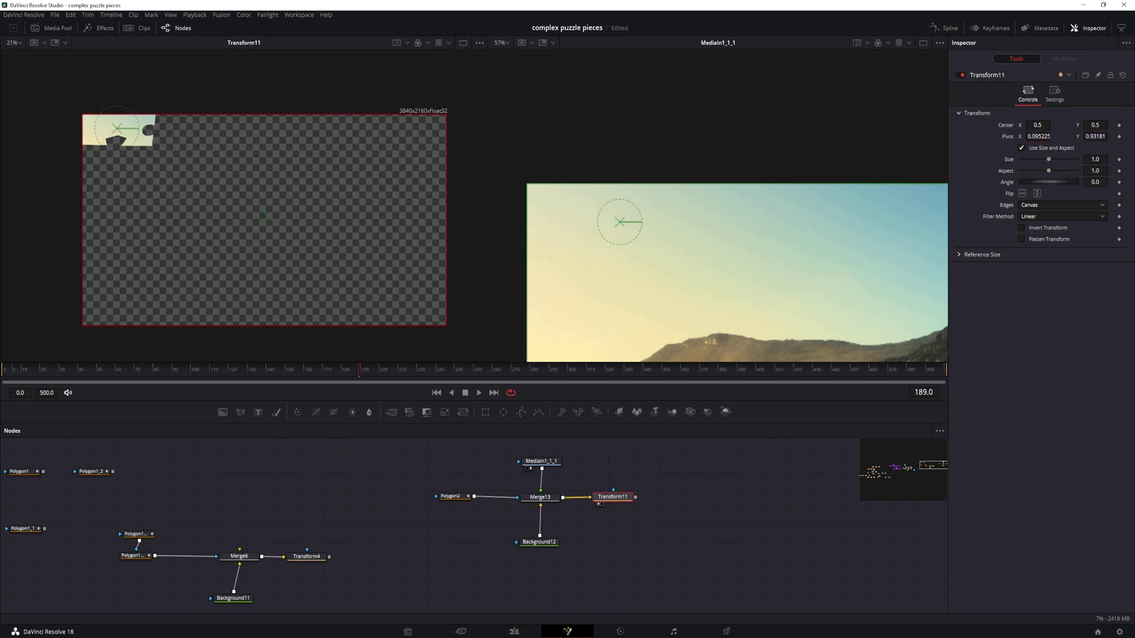
# Step: At frame 10, set Transform11's size to 3 and keyframe it
pyautogui.moveTo(18, 375); pyautogui.dragTo(21, 376)
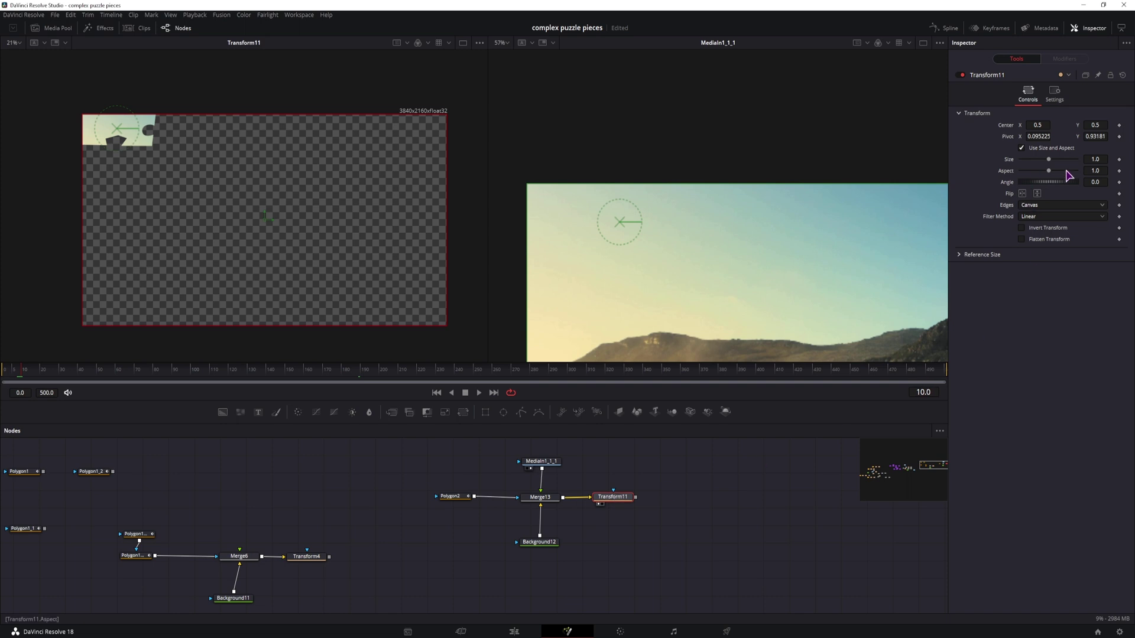
pyautogui.moveTo(1051, 164); pyautogui.dragTo(1066, 163)
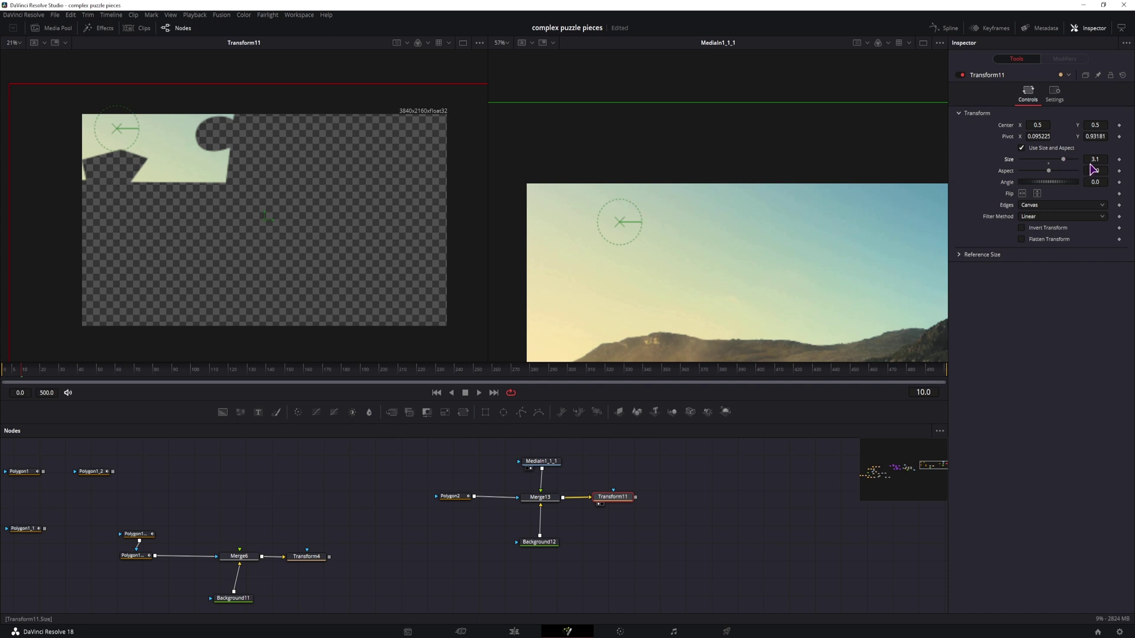
pyautogui.doubleClick(1094, 159)
pyautogui.write('3')
pyautogui.click(1119, 160)
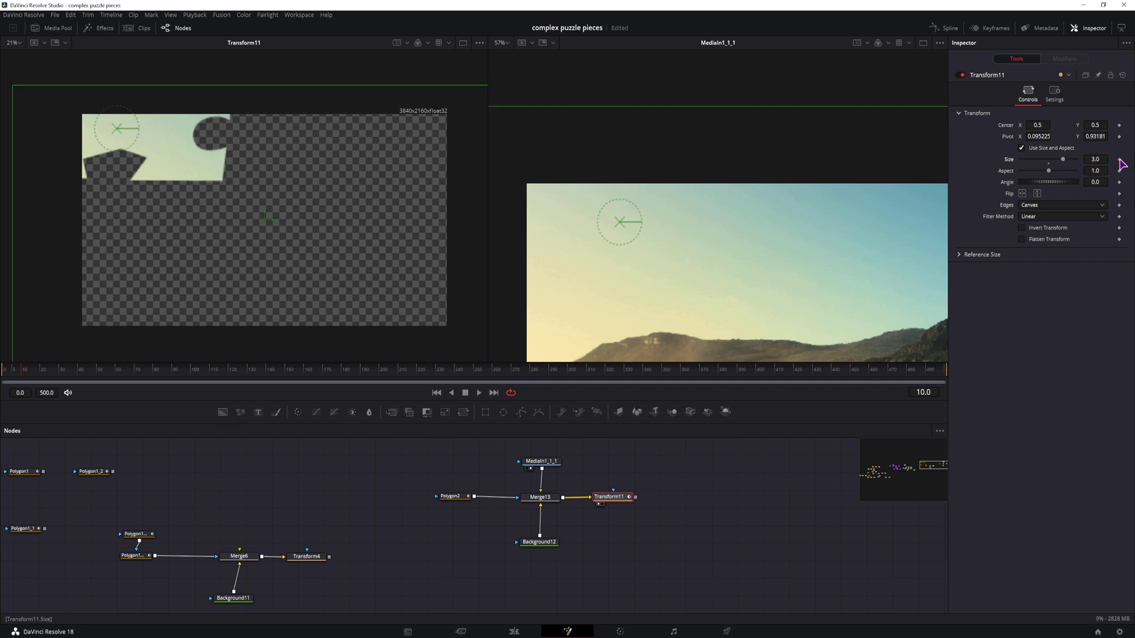
# Step: At frame 20, reset Transform11's size to 1.0 and play back the scale animation
pyautogui.click(42, 374)
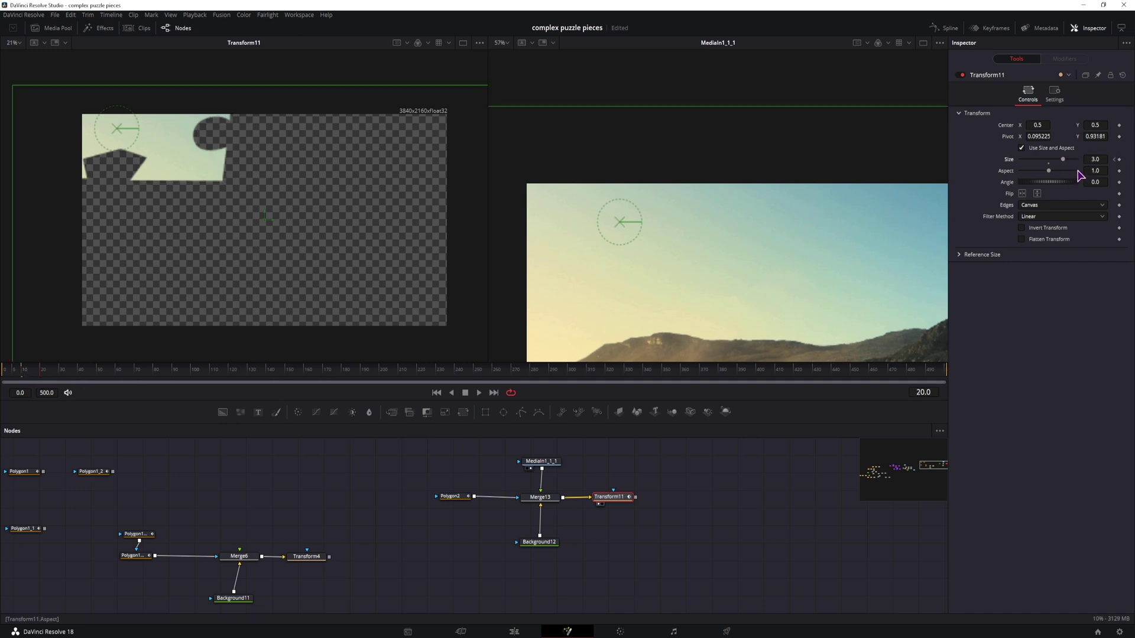
pyautogui.doubleClick(1058, 160)
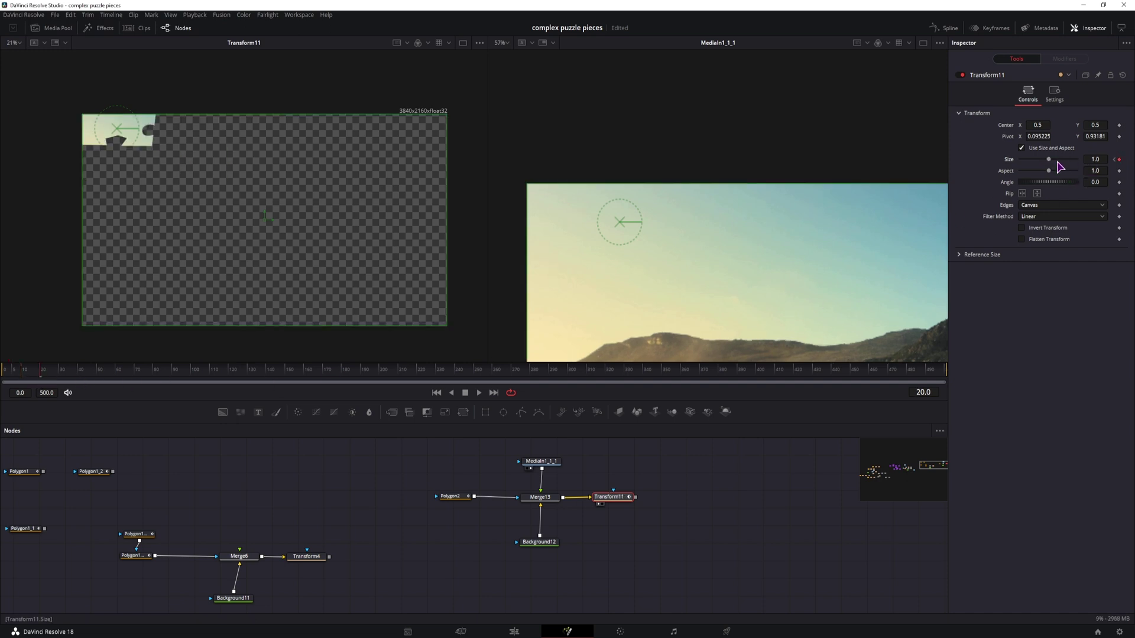
pyautogui.click(12, 372)
pyautogui.press('space')
# Step: Keyframe Merge13's blend from 0 at frame 8 to 1 at frame 13 and play back the fade-in
pyautogui.click(23, 377)
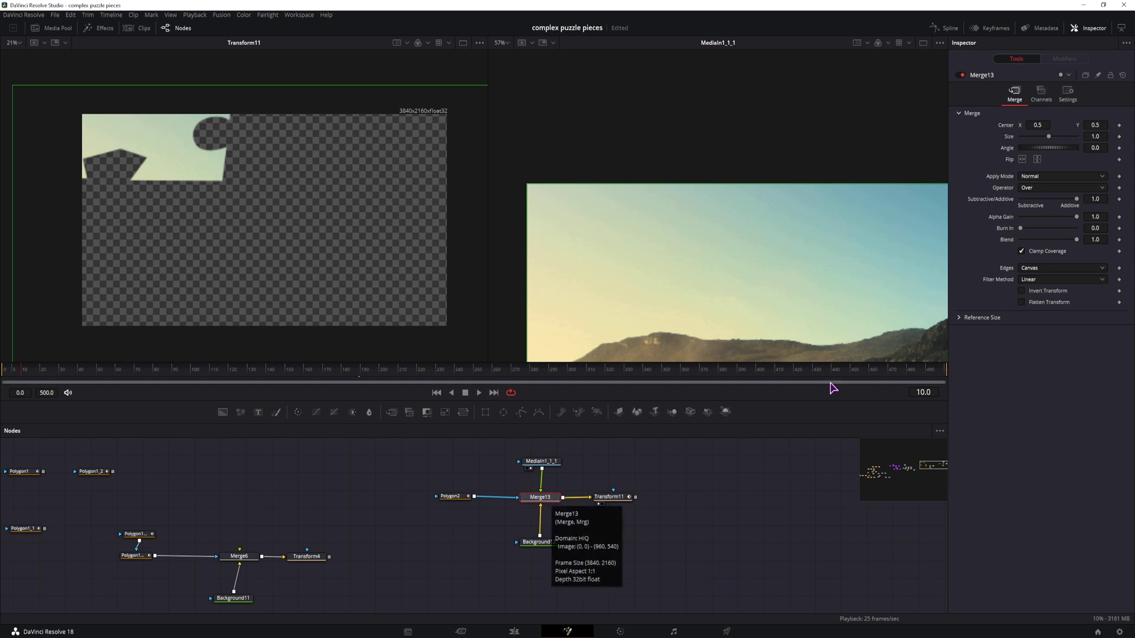
pyautogui.moveTo(1076, 239); pyautogui.dragTo(977, 244)
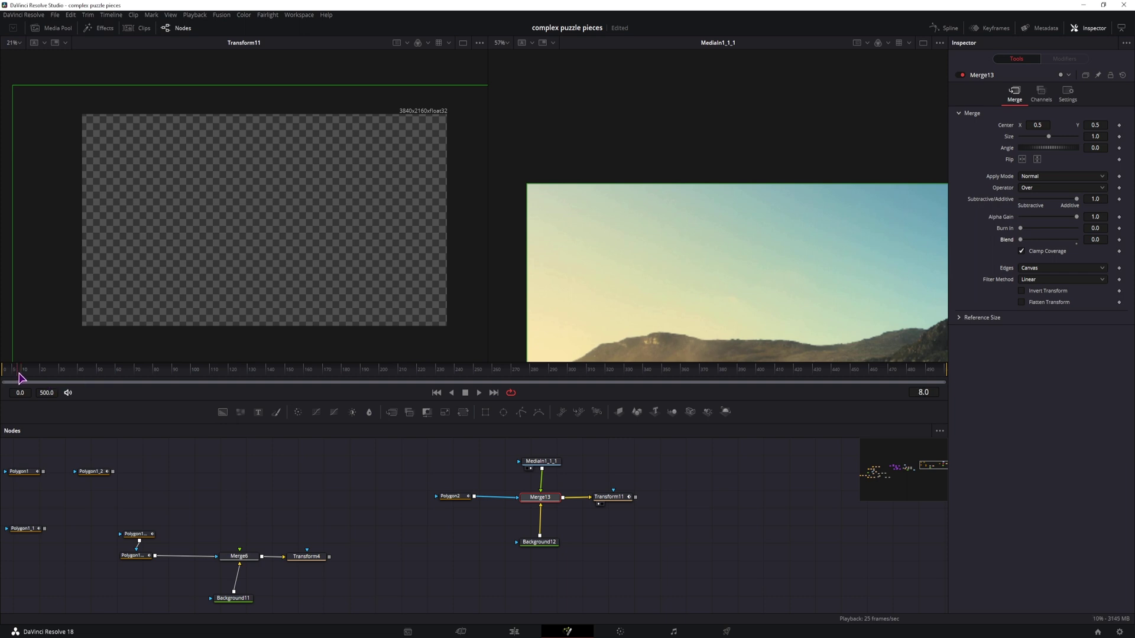
pyautogui.click(1119, 240)
pyautogui.moveTo(26, 372); pyautogui.dragTo(28, 374)
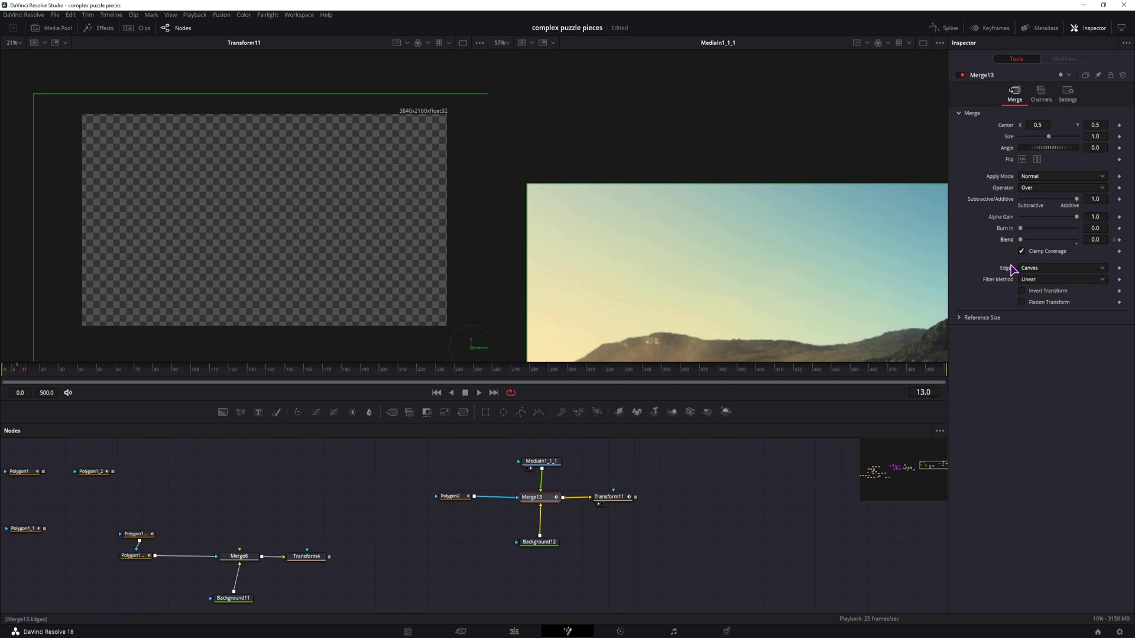
pyautogui.moveTo(1020, 240); pyautogui.dragTo(1076, 239)
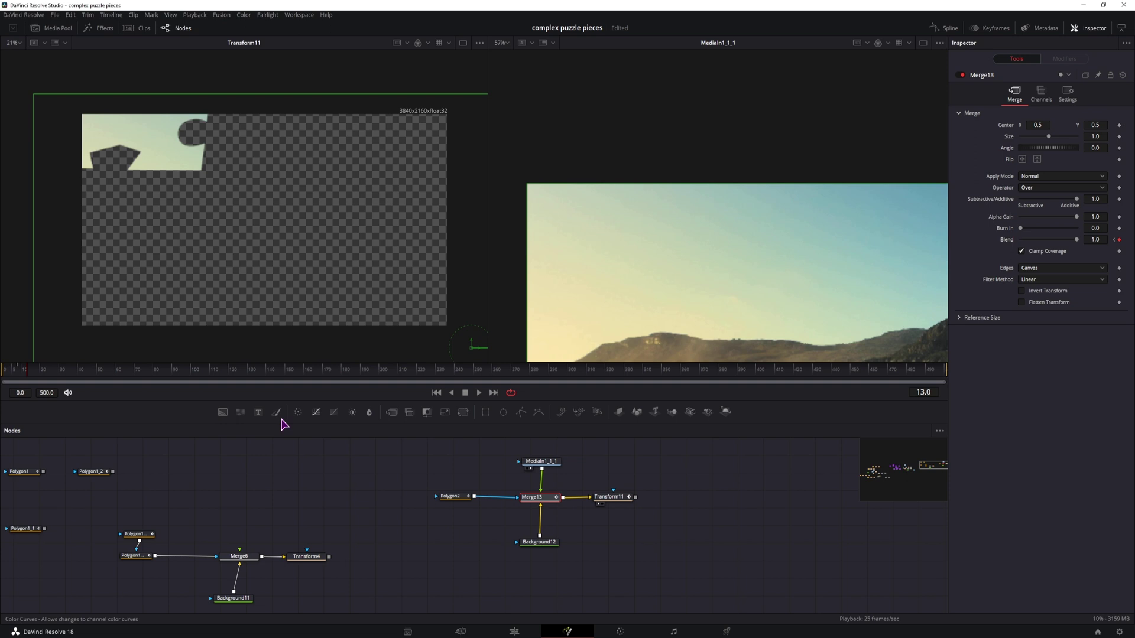
pyautogui.press('space')
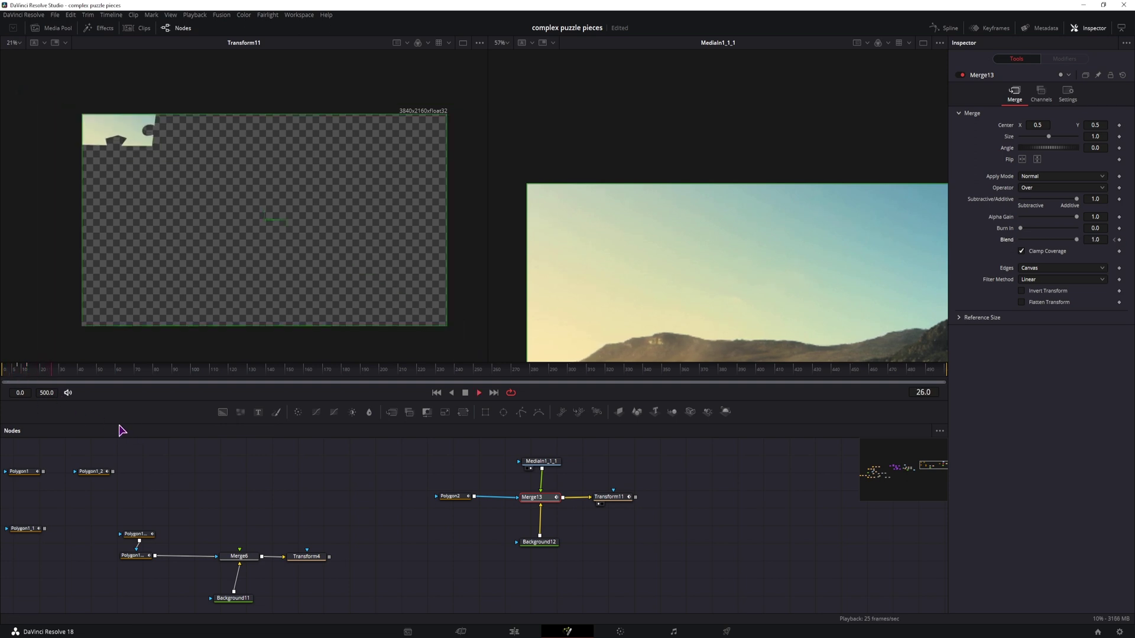
pyautogui.press('space')
pyautogui.click(11, 372)
pyautogui.press('space')
pyautogui.press('space')
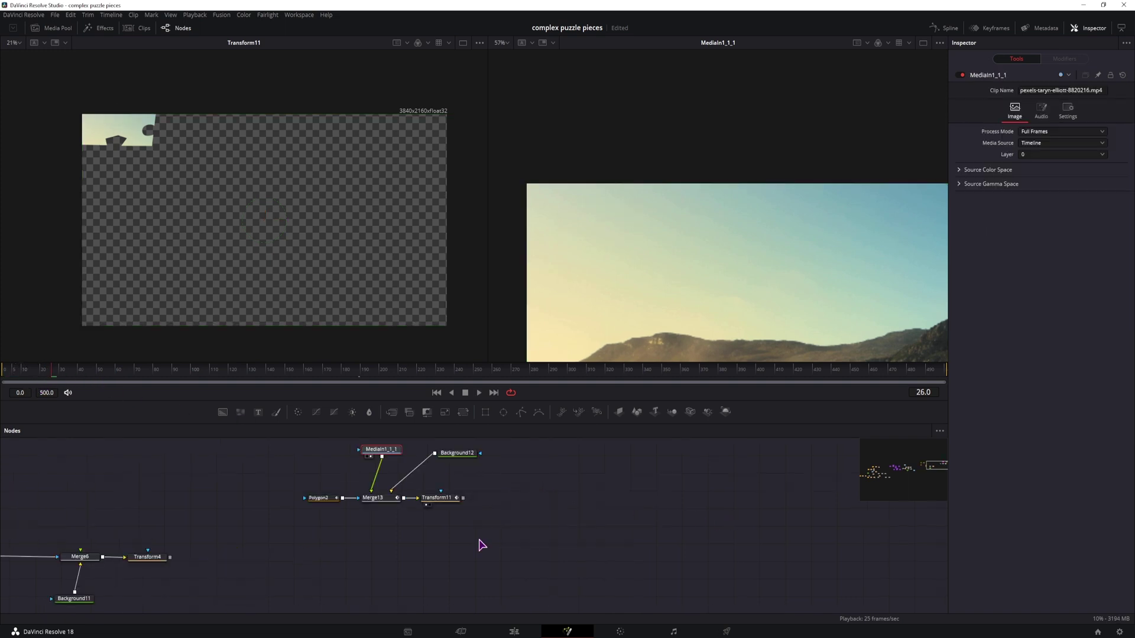
# Step: Duplicate the Polygon2 node and place the copy directly below the original
pyautogui.moveTo(480, 544); pyautogui.dragTo(495, 551)
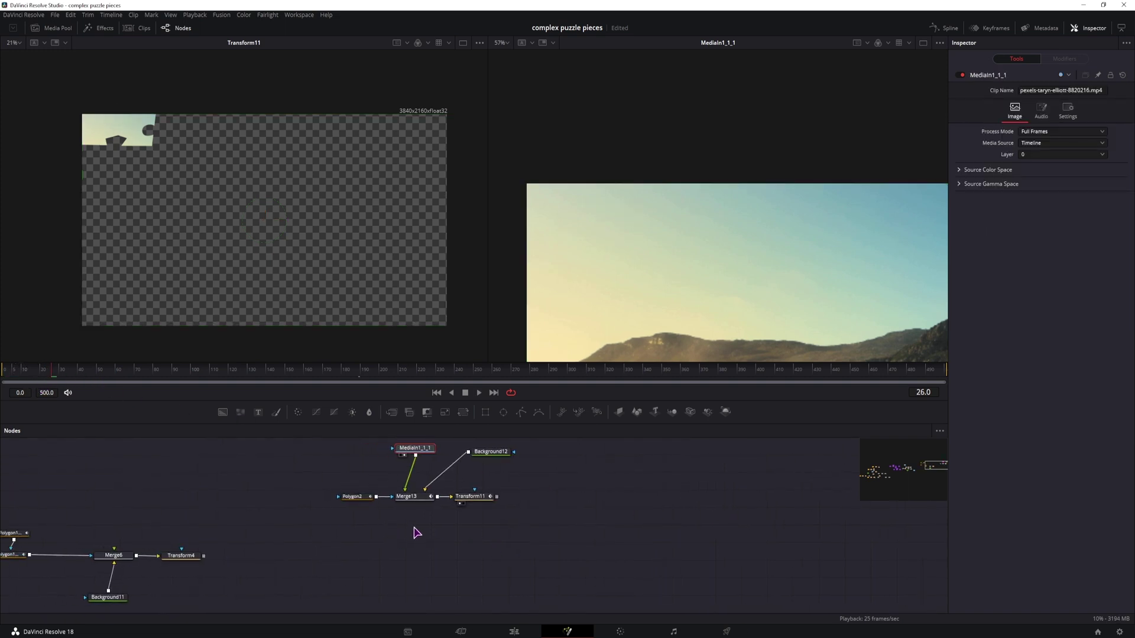
pyautogui.click(313, 510)
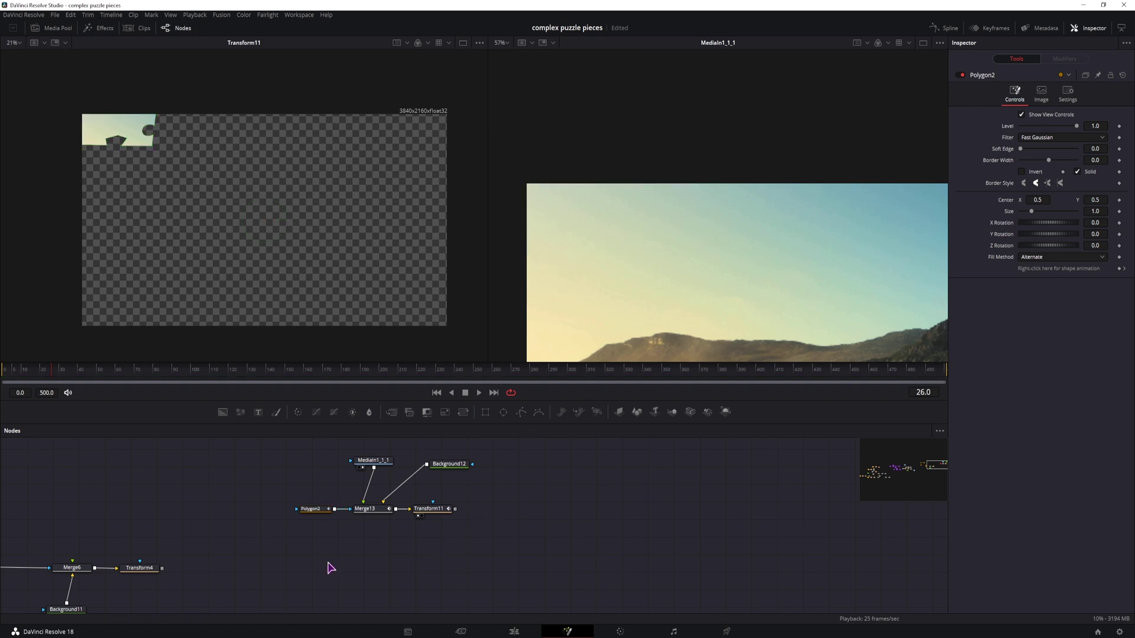
pyautogui.hotkey('ctrl', 'v')
pyautogui.moveTo(322, 549); pyautogui.dragTo(317, 535)
# Step: Move Polygon2_1's two left corner points across to form the right side of a second piece beside the first
pyautogui.moveTo(716, 298)
pyautogui.mouseDown()
pyautogui.moveTo(700, 302)
pyautogui.moveTo(712, 306)
pyautogui.mouseUp()
pyautogui.moveTo(501, 178); pyautogui.dragTo(922, 278)
pyautogui.click(685, 234)
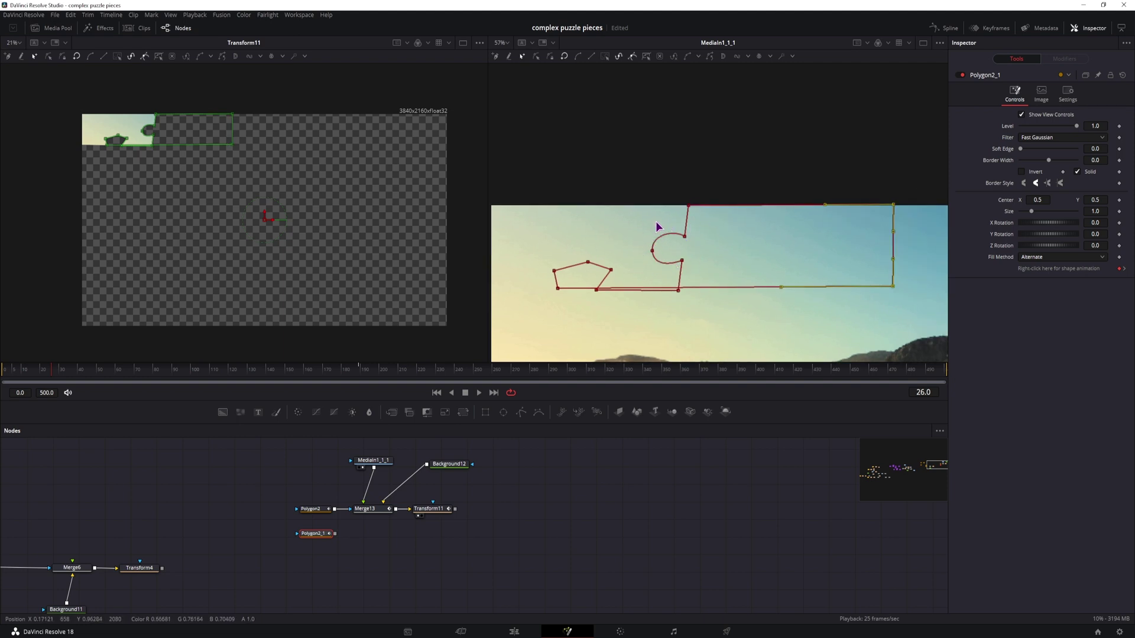
# Step: Move Polygon2_1's lower notch points across to the second piece's bottom edge and curve them into a rounded inward notch
pyautogui.moveTo(543, 264); pyautogui.dragTo(804, 287)
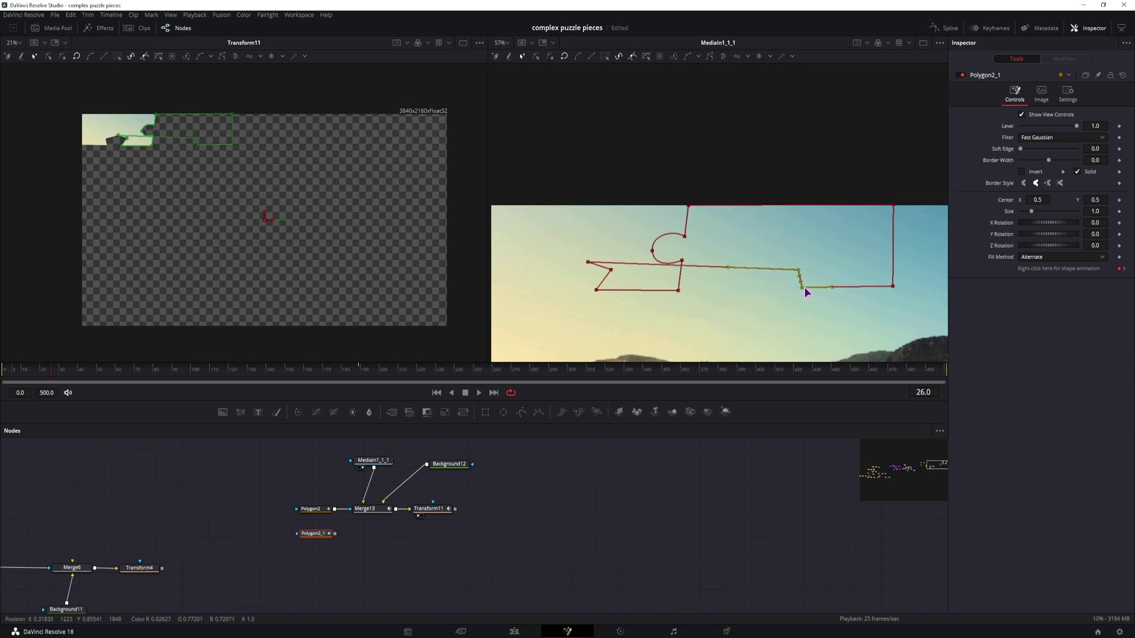
pyautogui.moveTo(587, 264); pyautogui.dragTo(790, 261)
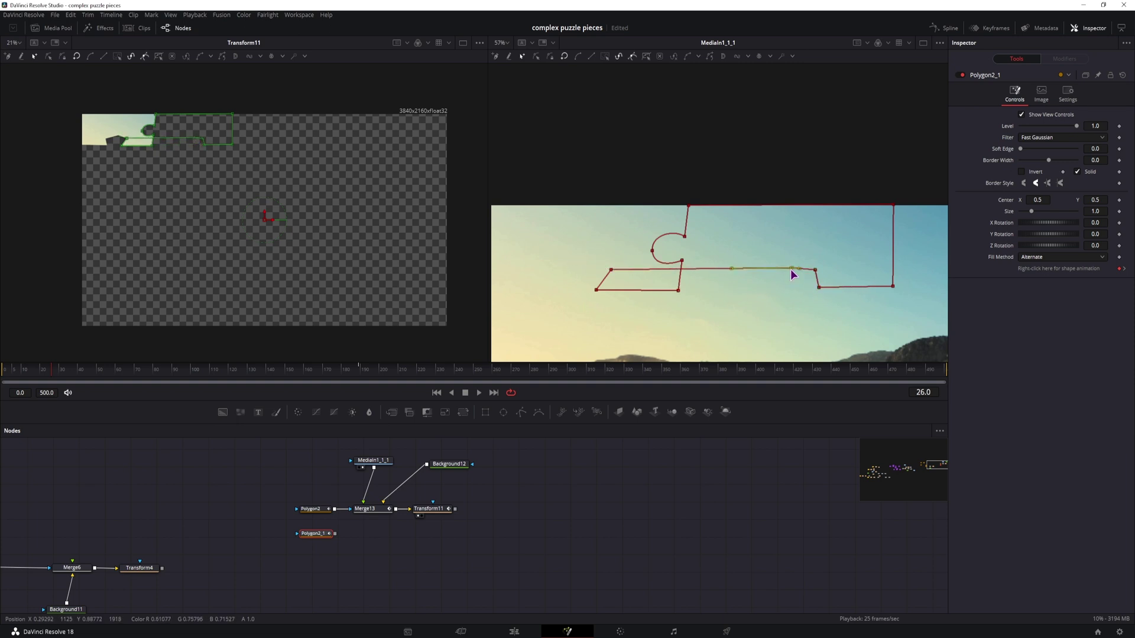
pyautogui.moveTo(610, 270); pyautogui.dragTo(756, 275)
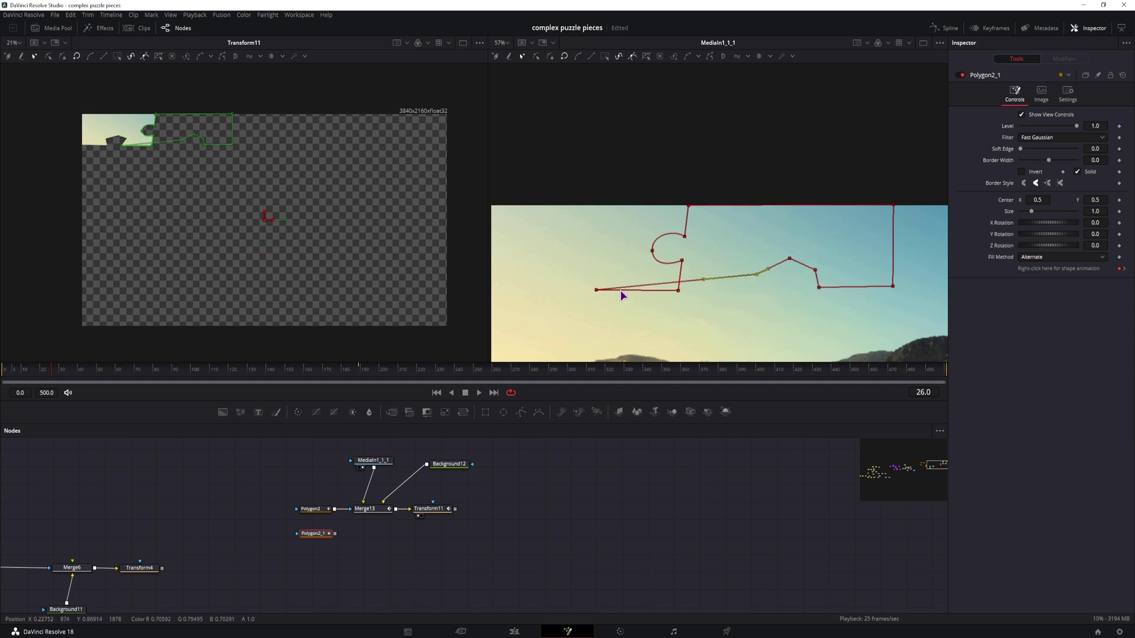
pyautogui.moveTo(596, 290); pyautogui.dragTo(769, 289)
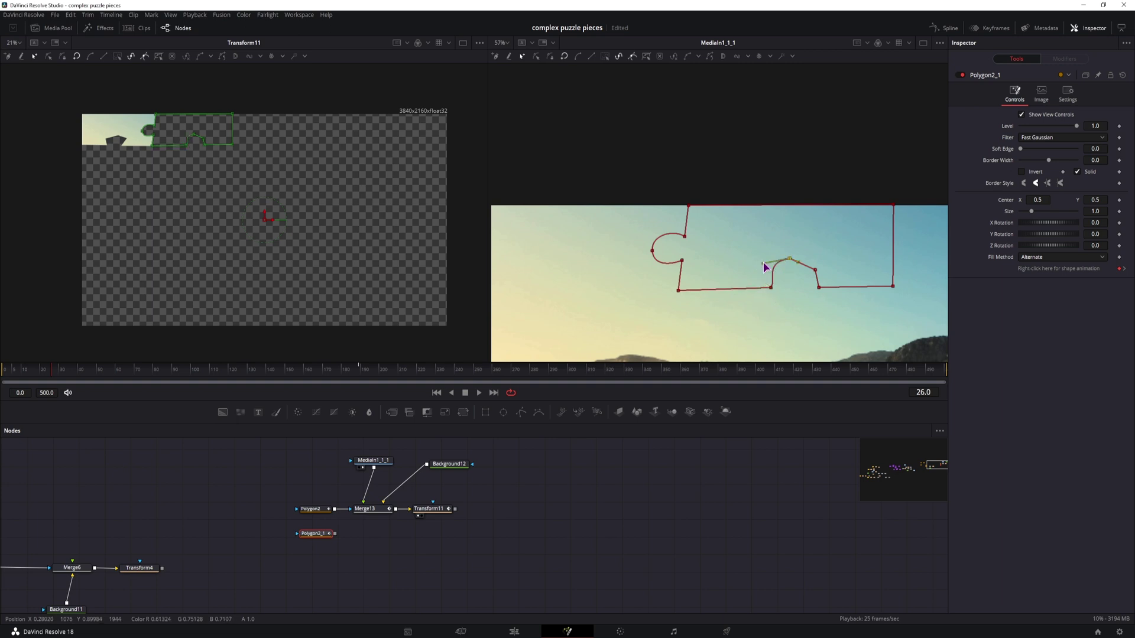
pyautogui.moveTo(802, 255); pyautogui.dragTo(814, 253)
pyautogui.moveTo(789, 258); pyautogui.dragTo(799, 289)
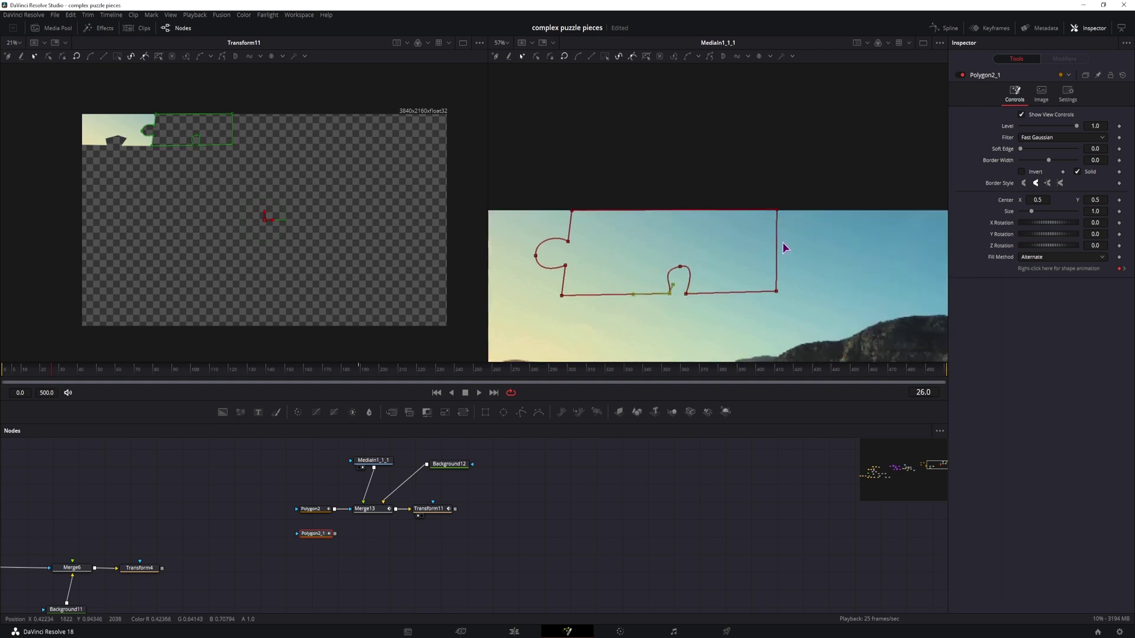
# Step: Extend Polygon2_1's right-edge points outward and curve them into a rounded tab on the second piece
pyautogui.moveTo(783, 242); pyautogui.dragTo(804, 252)
pyautogui.moveTo(804, 238); pyautogui.dragTo(805, 228)
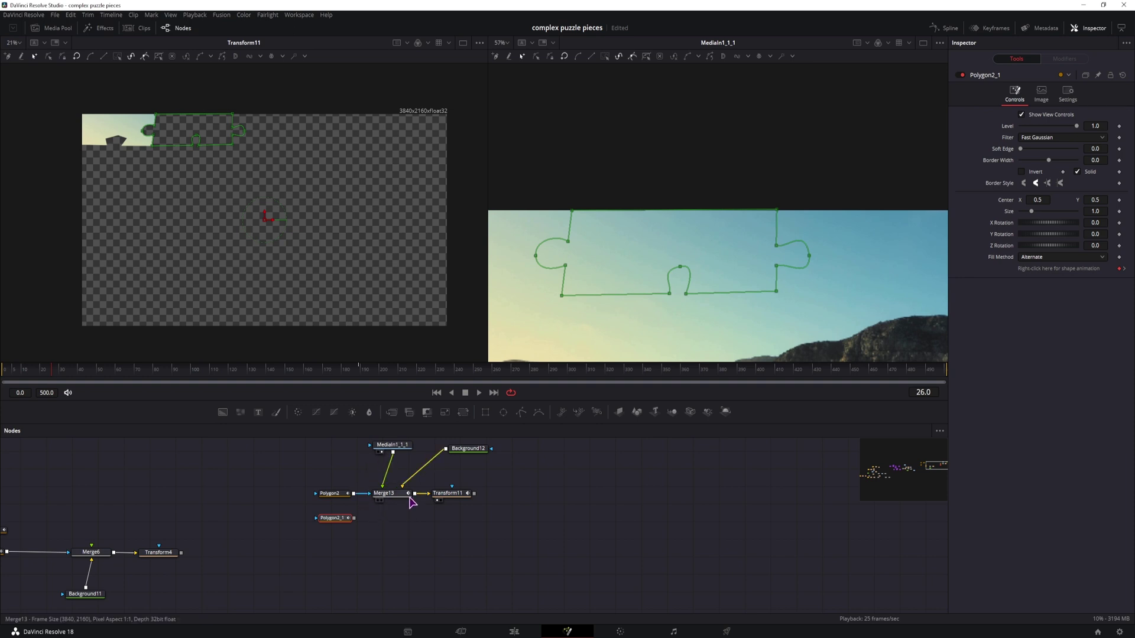
# Step: Add a Merge node masked by Polygon2_1, with MediaIn1_1_1 as foreground and Background12 as background
pyautogui.moveTo(392, 412); pyautogui.dragTo(397, 519)
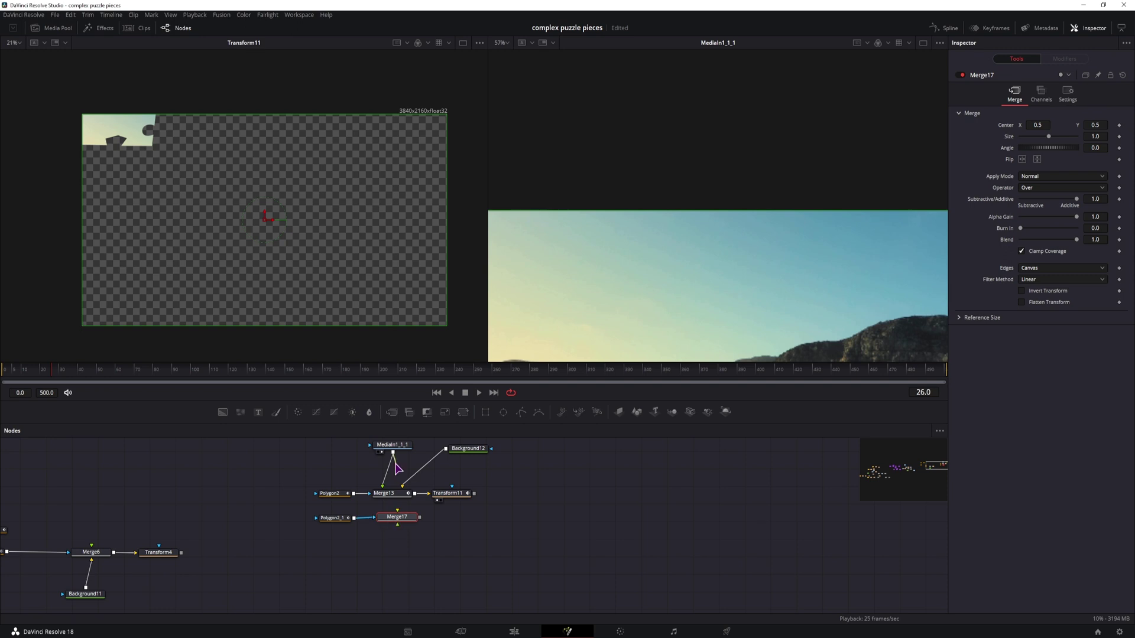
pyautogui.moveTo(396, 469); pyautogui.dragTo(398, 520)
pyautogui.moveTo(446, 448); pyautogui.dragTo(421, 527)
# Step: Put a copy of Transform11 after Merge17, merge it with Transform11's output, and play the merged result from the start
pyautogui.click(455, 494)
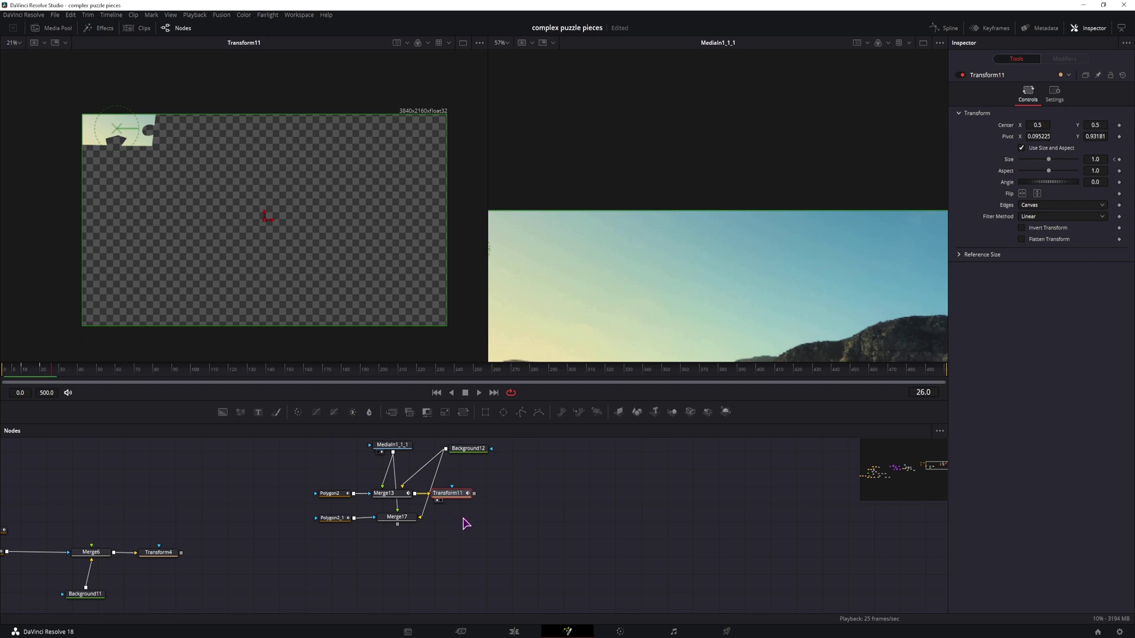
pyautogui.click(455, 532)
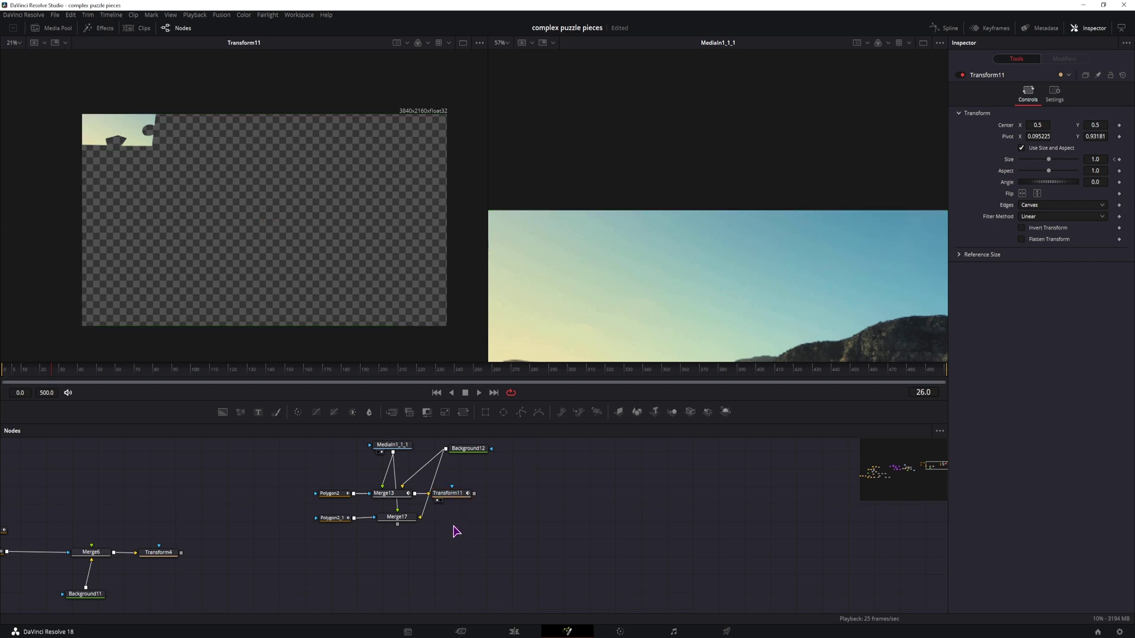
pyautogui.hotkey('ctrl', 'v')
pyautogui.moveTo(398, 528); pyautogui.dragTo(481, 519)
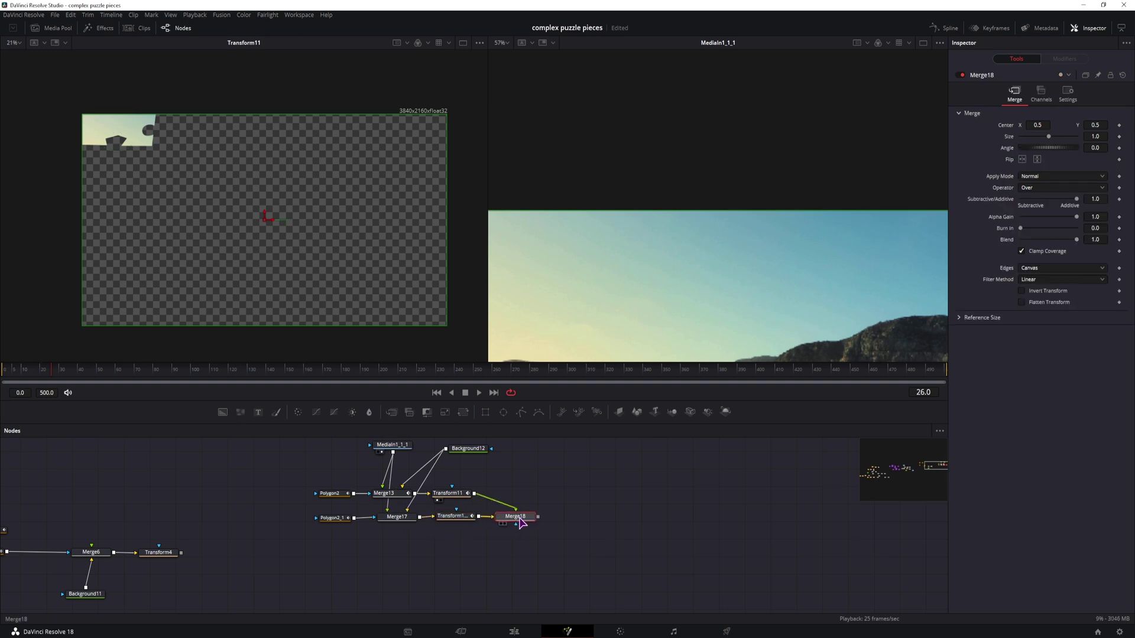
pyautogui.press('1')
pyautogui.moveTo(52, 374); pyautogui.dragTo(2, 372)
pyautogui.press('space')
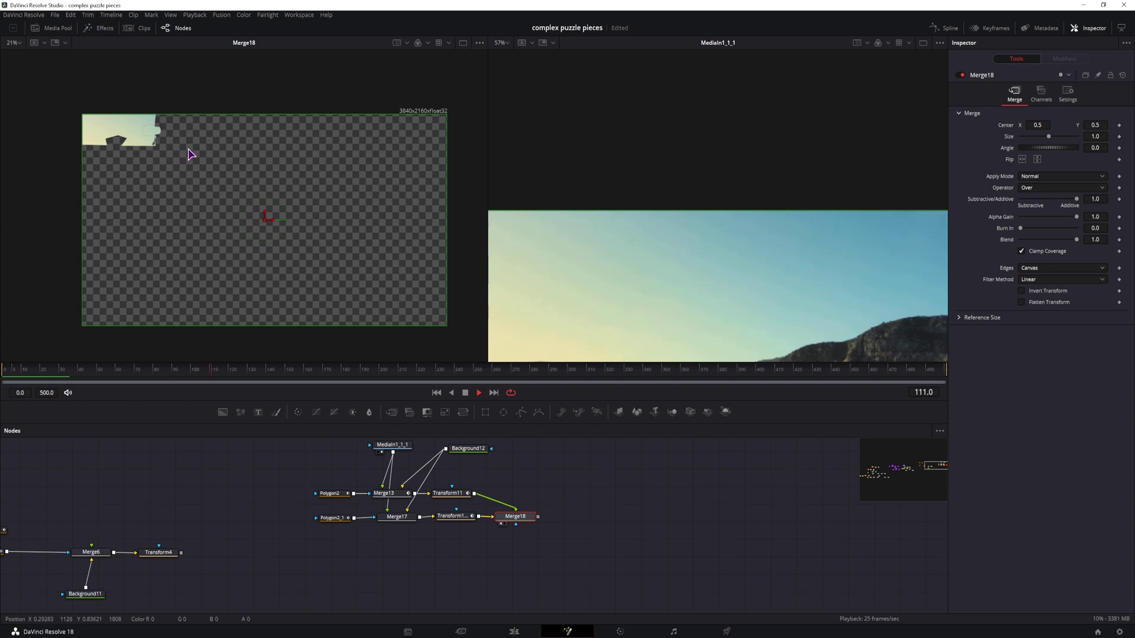
# Step: Compare Polygon2_1's shape at frames 26 and 189 and delete its shape keyframe at frame 189
pyautogui.click(328, 519)
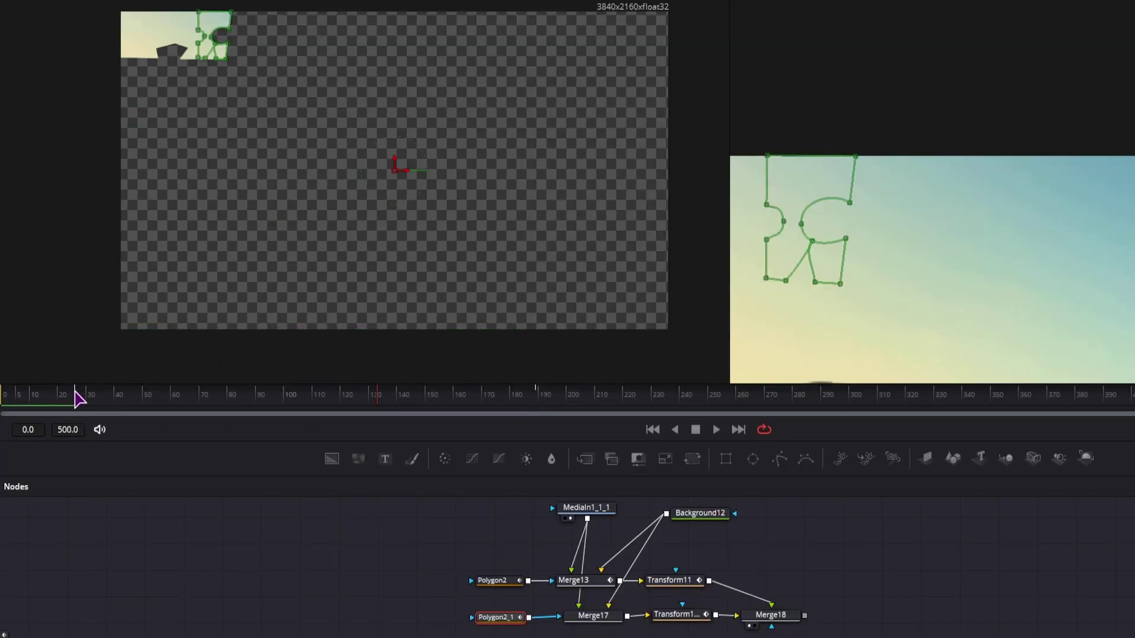
pyautogui.click(544, 400)
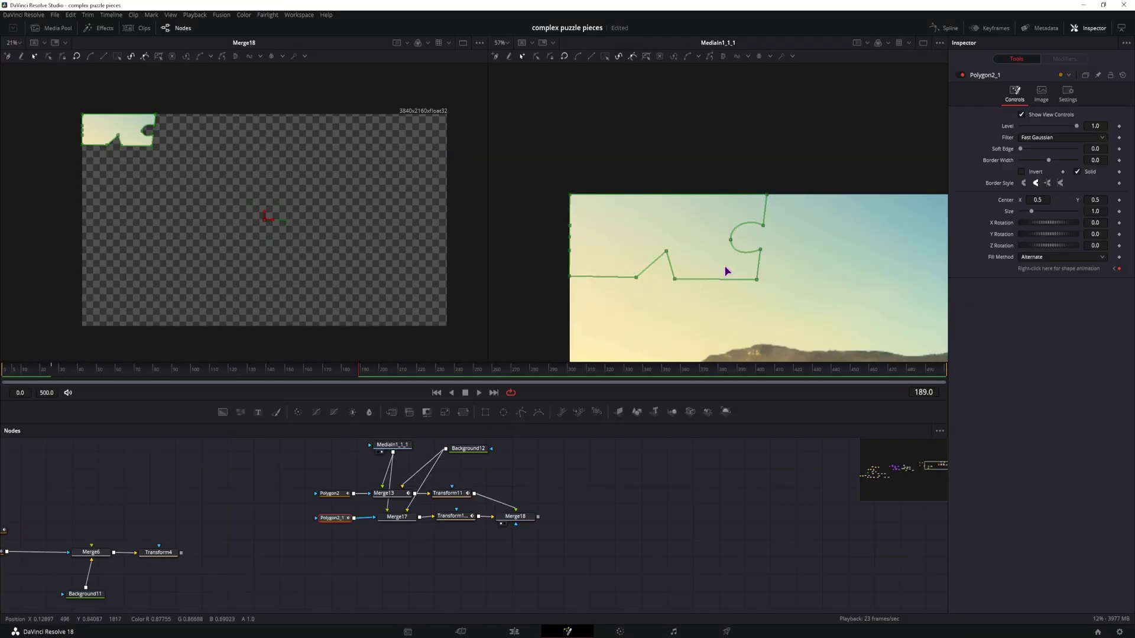
pyautogui.click(52, 373)
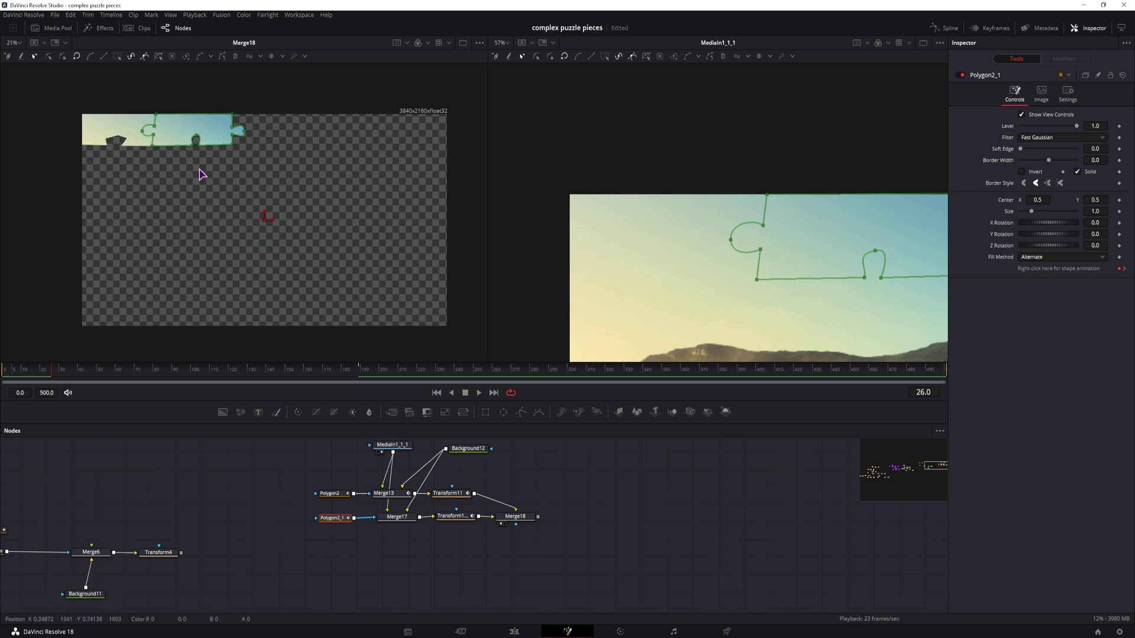
pyautogui.click(359, 372)
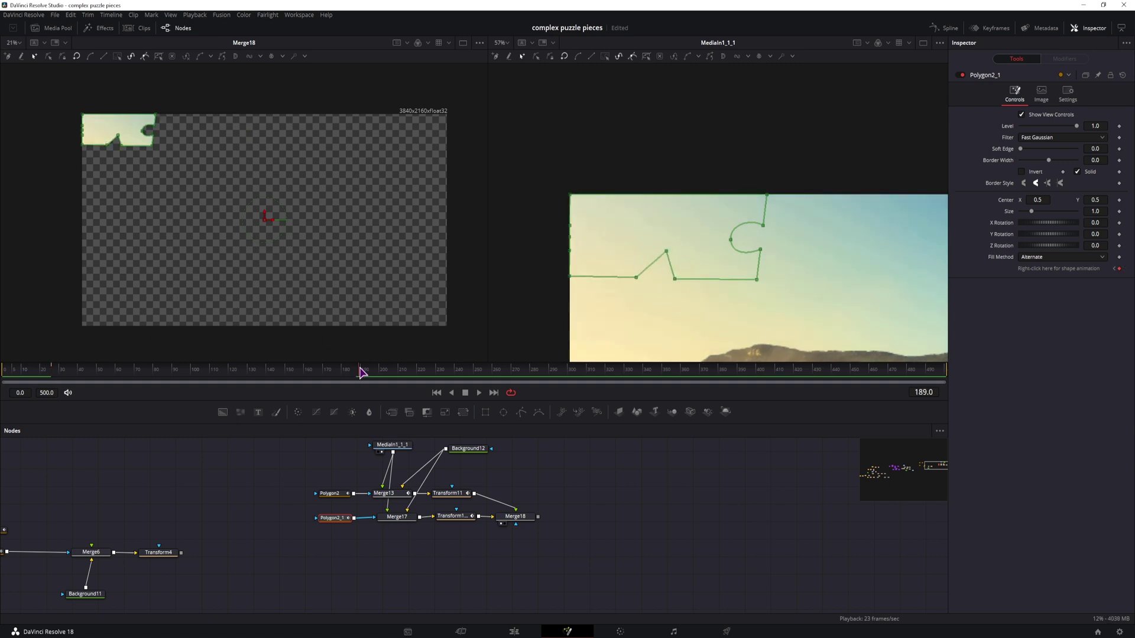
pyautogui.click(1120, 269)
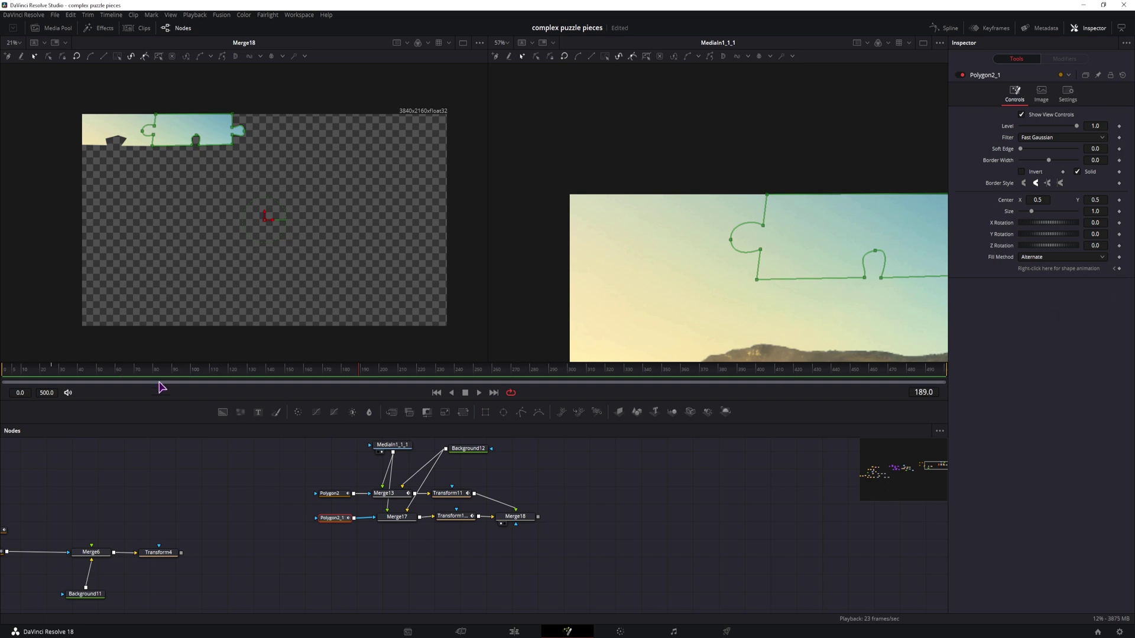
# Step: Remove Polygon2_1's remaining shape keyframe at frame 26 and clear Polygon2's shape keyframes as well
pyautogui.click(53, 374)
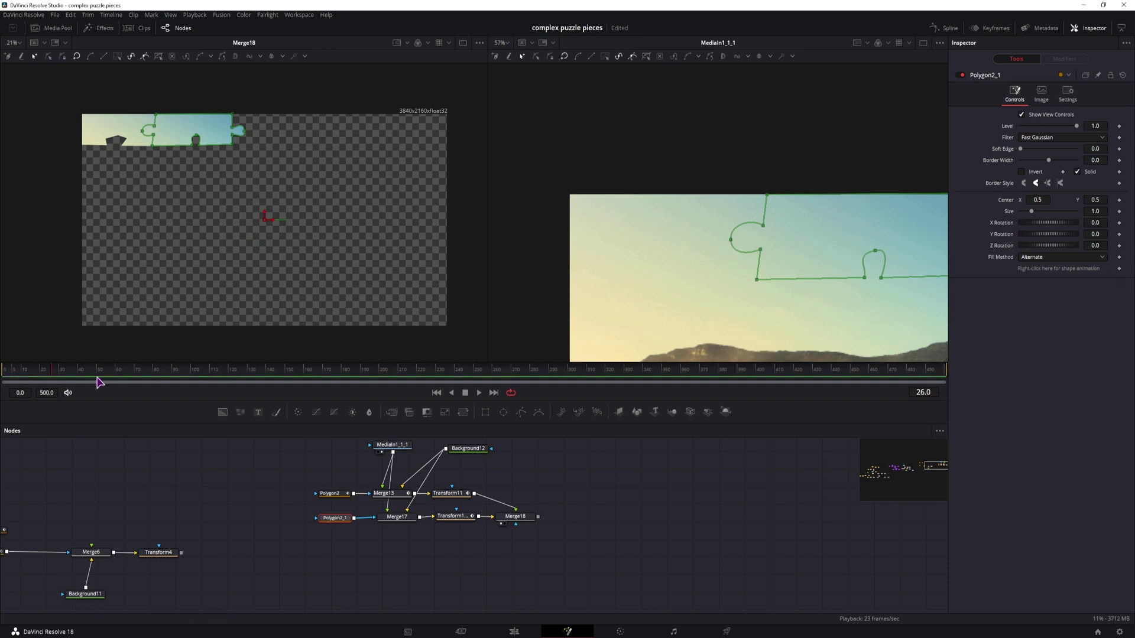
pyautogui.click(73, 372)
pyautogui.click(232, 373)
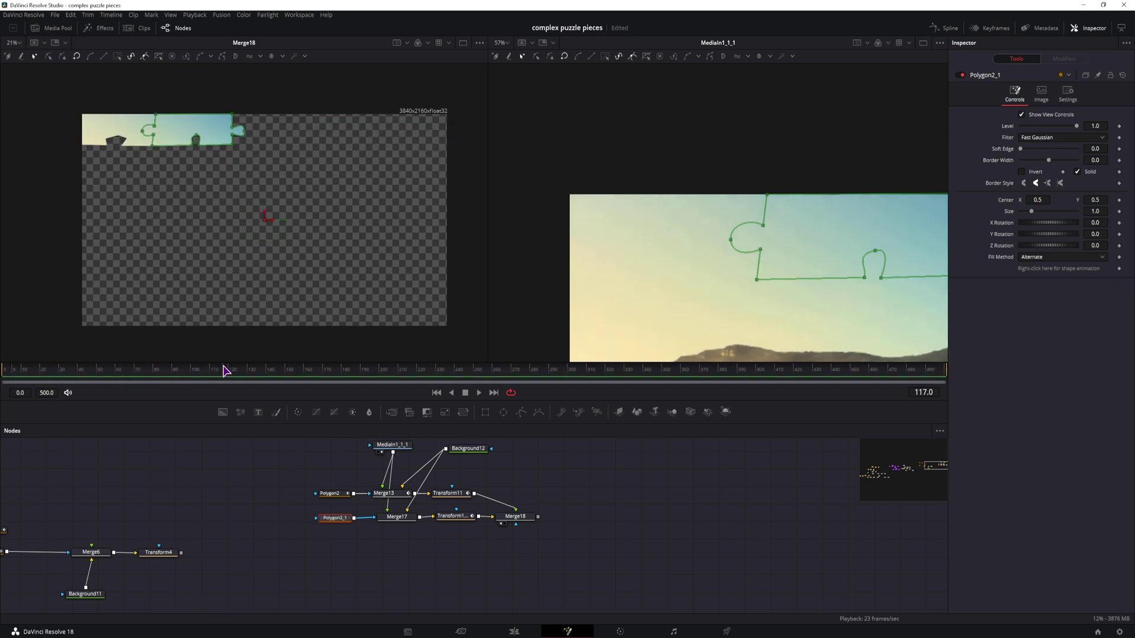
pyautogui.click(331, 494)
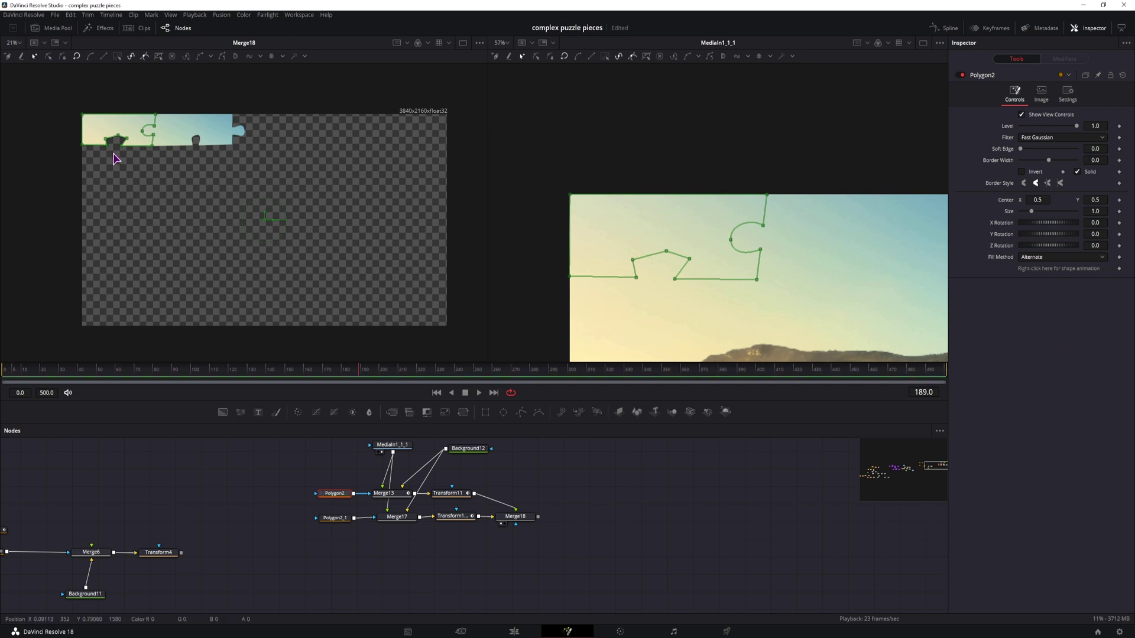
# Step: Shift Transform11_1's size keyframes to a later time in the keyframe editor to delay the second piece
pyautogui.click(453, 518)
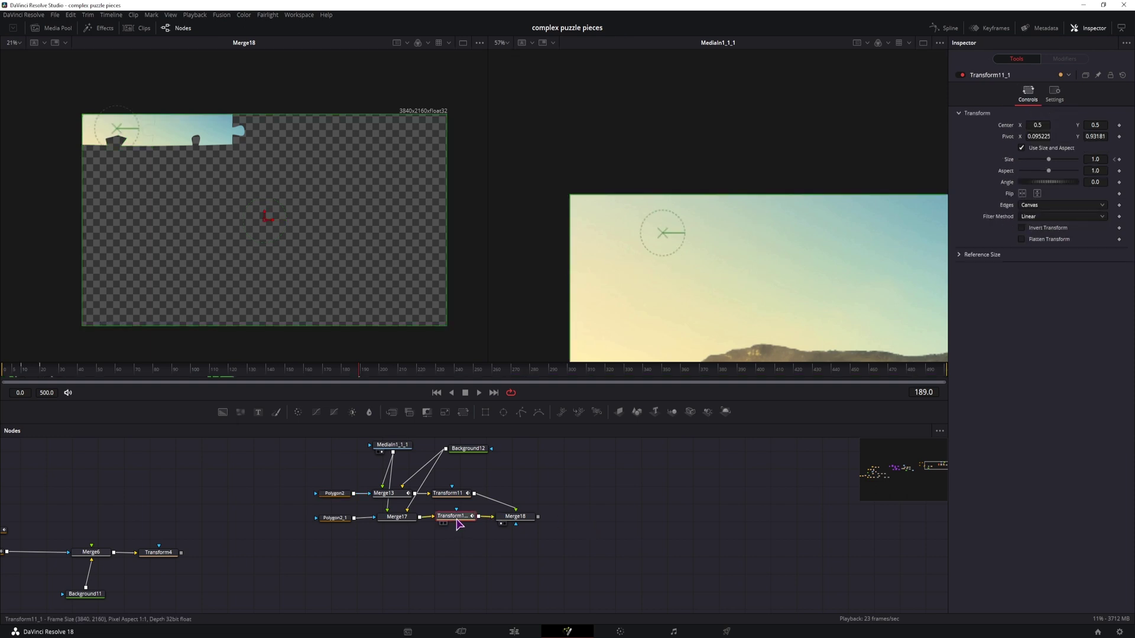
pyautogui.click(999, 29)
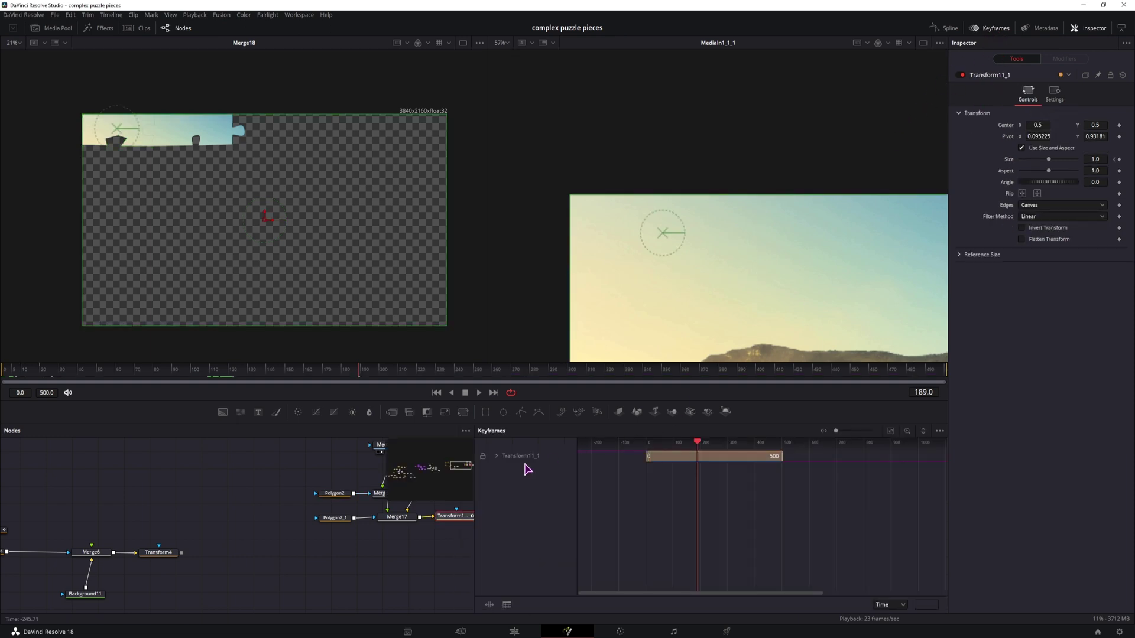
pyautogui.click(496, 456)
pyautogui.moveTo(663, 485); pyautogui.dragTo(650, 474)
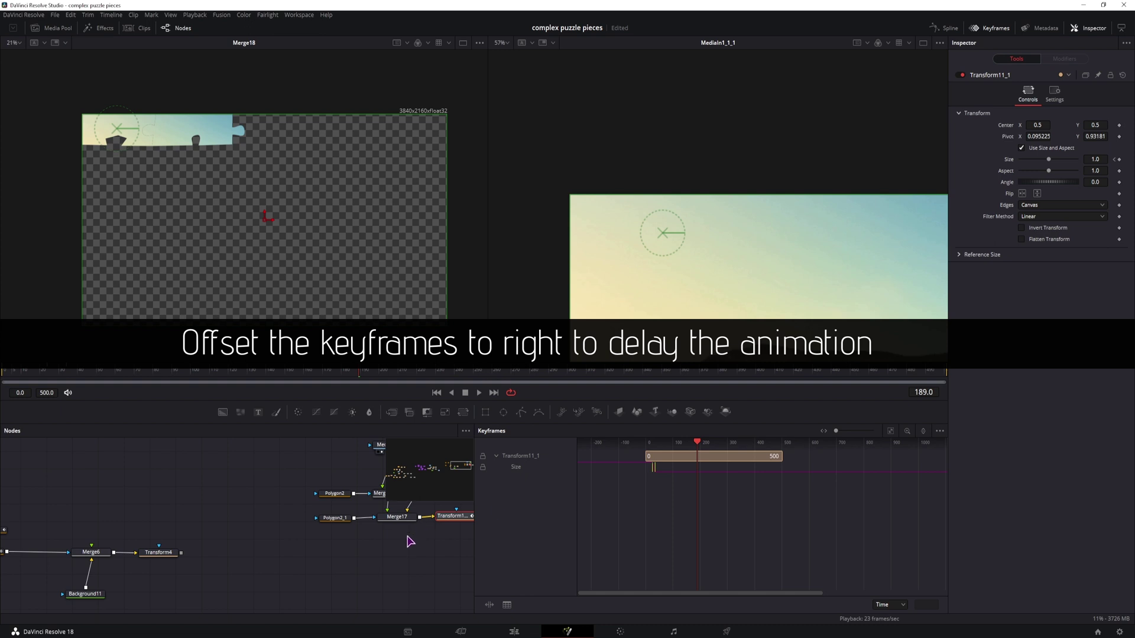
# Step: Replace Merge17 with a copy of Merge13, connected to MediaIn1_1_1, Background12 and the Polygon2_1 mask ahead of Transform11_1
pyautogui.moveTo(425, 546); pyautogui.dragTo(328, 555)
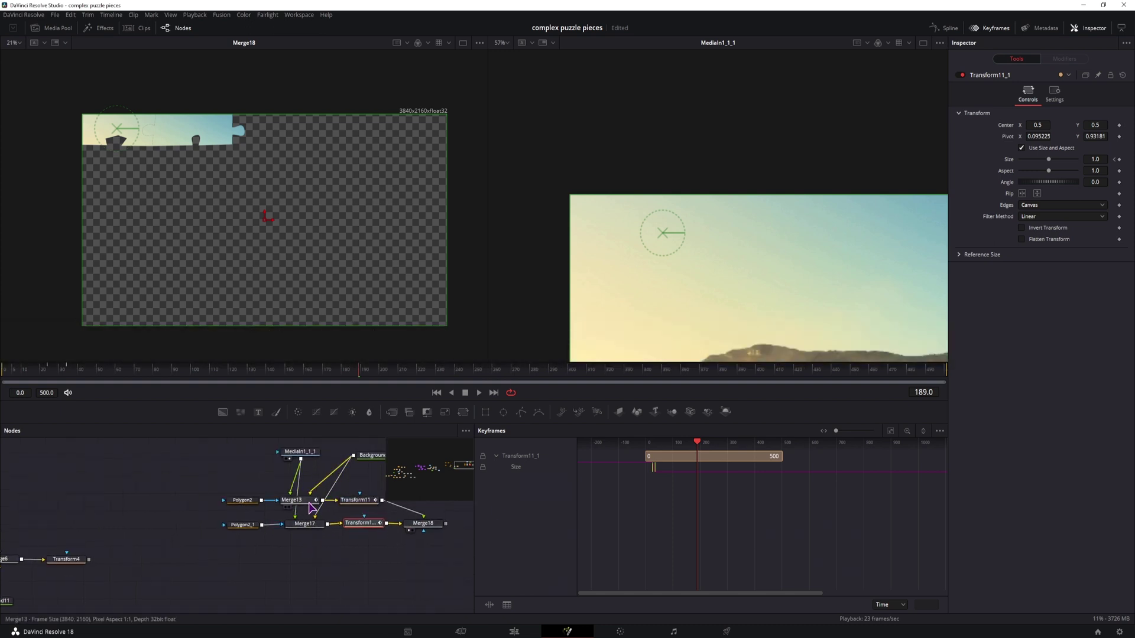
pyautogui.click(299, 501)
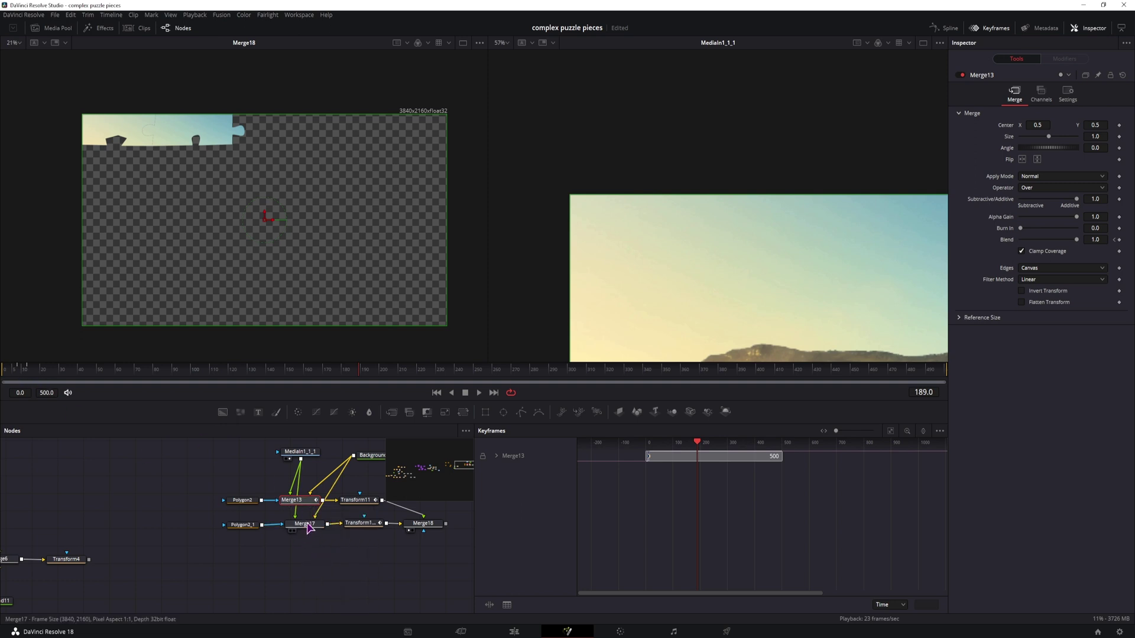
pyautogui.click(307, 524)
pyautogui.press('Delete')
pyautogui.click(276, 501)
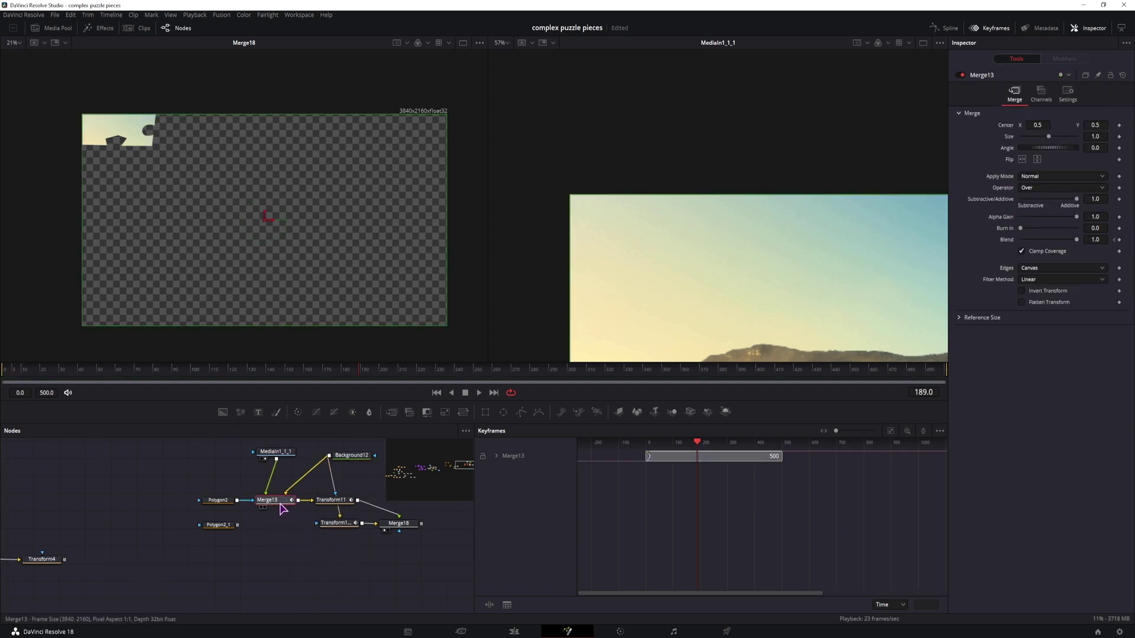
pyautogui.click(270, 535)
pyautogui.hotkey('ctrl', 'v')
pyautogui.moveTo(271, 535); pyautogui.dragTo(283, 529)
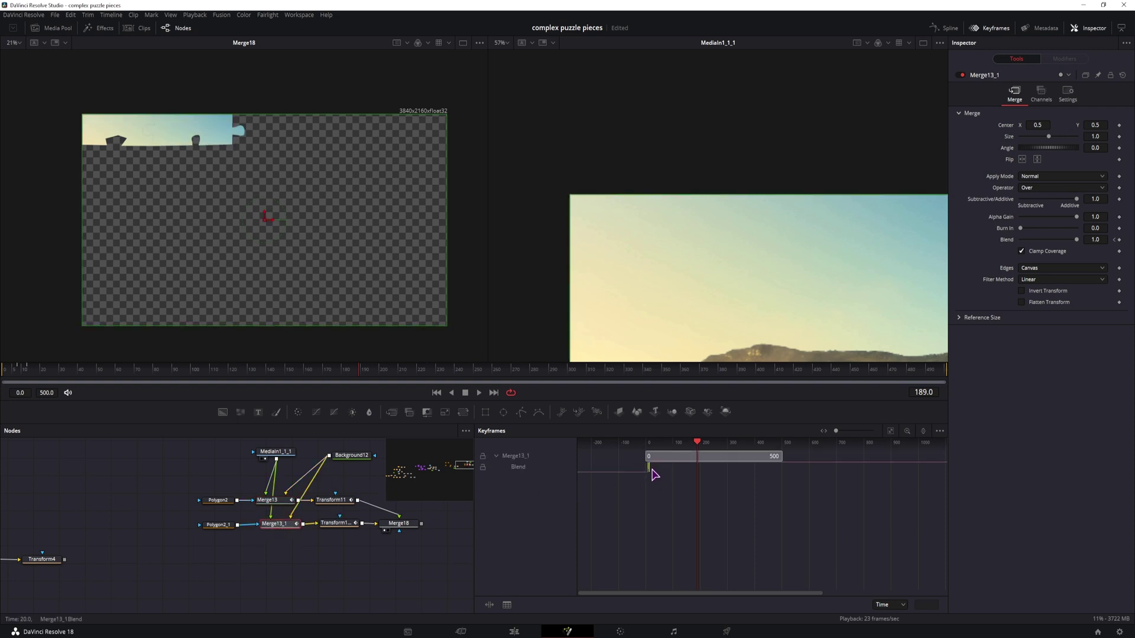
# Step: Shift Merge13_1's blend keyframes later to match the delayed size animation and play back both pieces
pyautogui.moveTo(650, 471); pyautogui.dragTo(651, 470)
pyautogui.click(17, 373)
pyautogui.press('space')
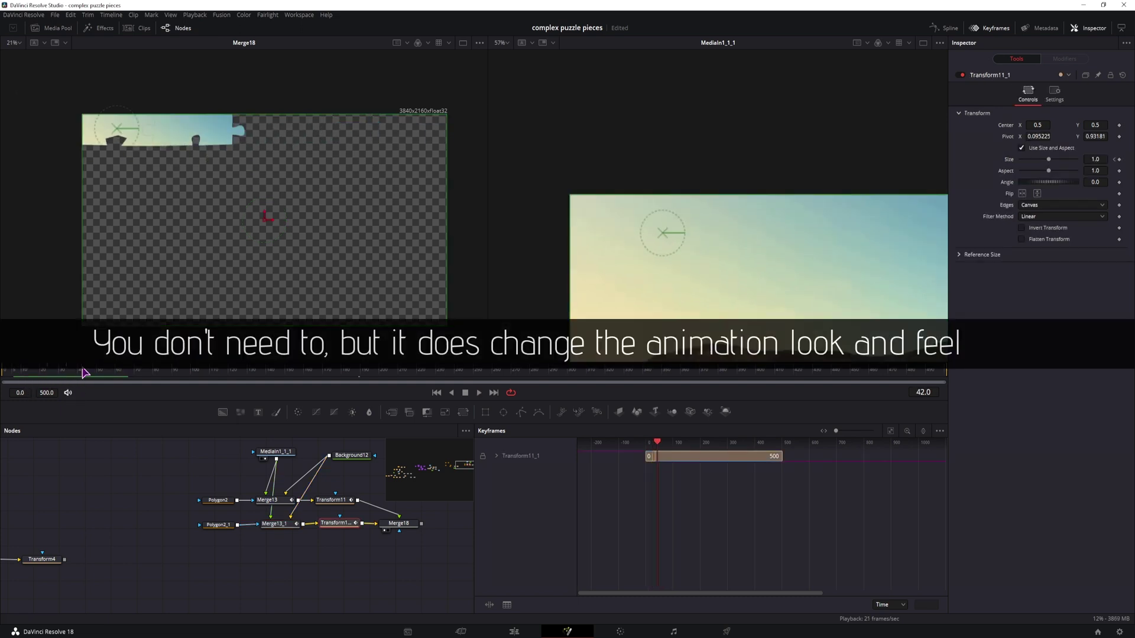
# Step: Move Transform11_1's pivot to the second piece's center, at about X 0.30 and Y 0.94, and review the animation
pyautogui.moveTo(84, 373); pyautogui.dragTo(95, 373)
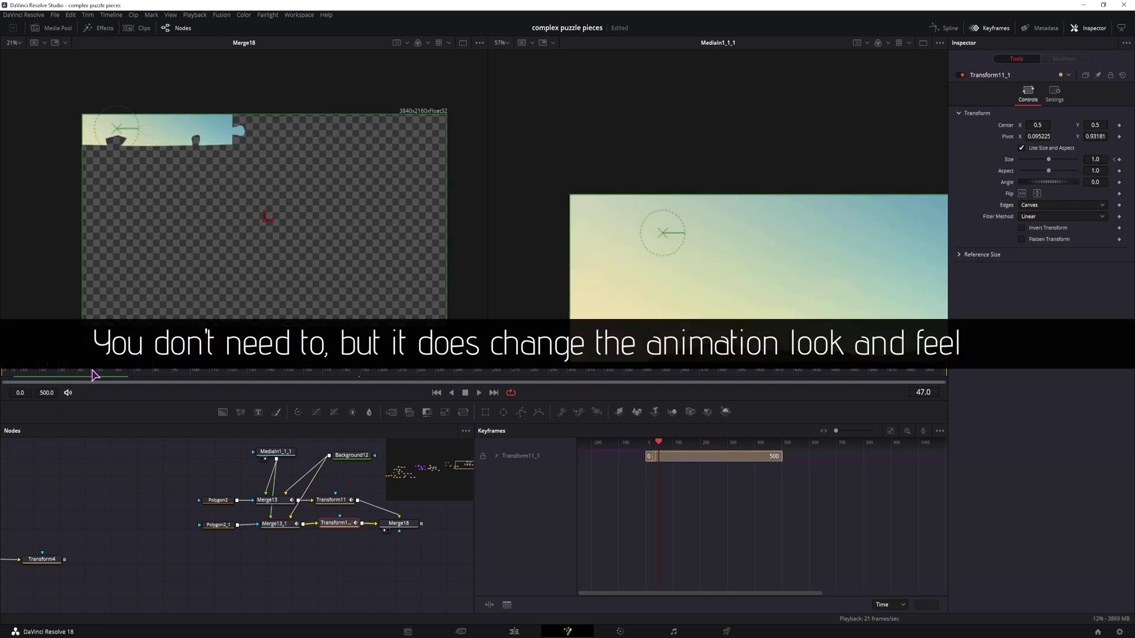
pyautogui.moveTo(117, 135); pyautogui.dragTo(191, 130)
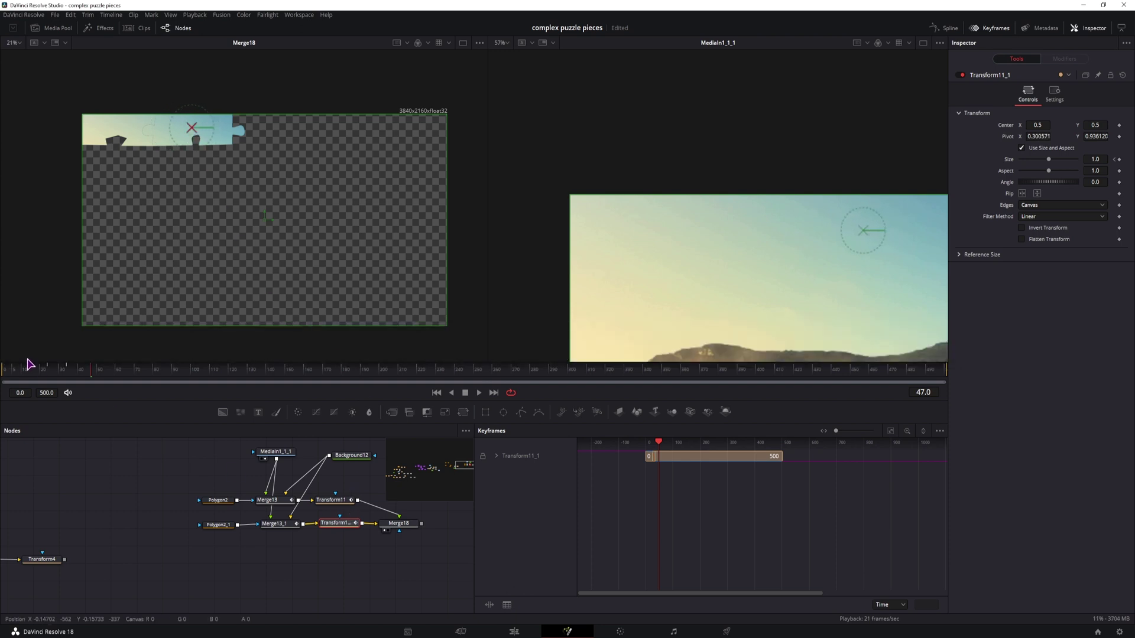
pyautogui.moveTo(27, 367); pyautogui.dragTo(61, 387)
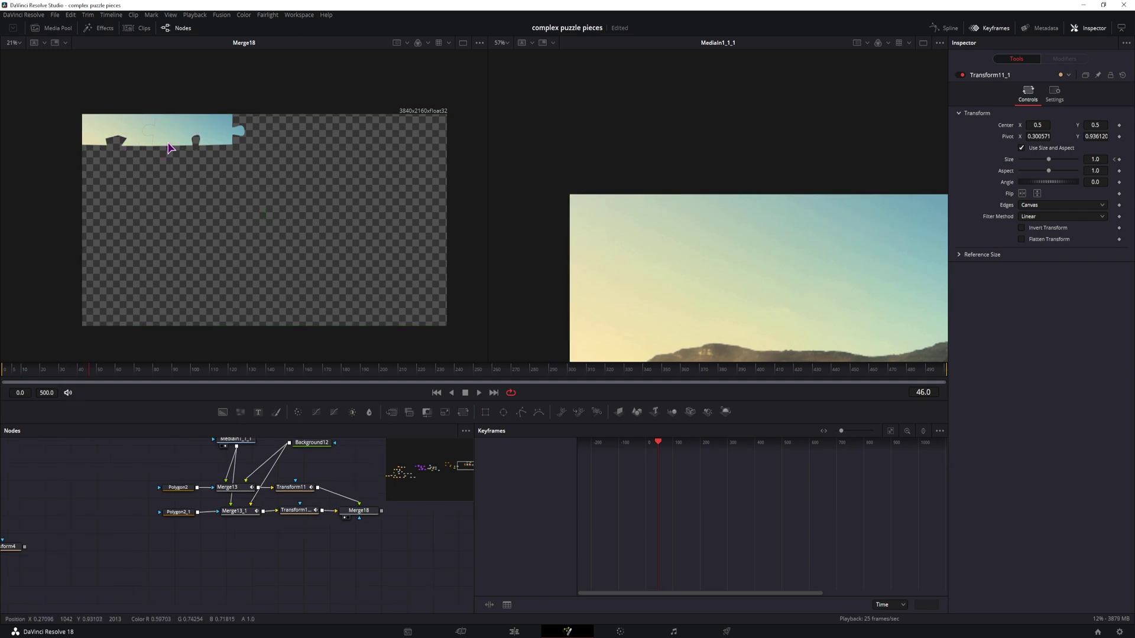
# Step: Duplicate Polygon2 below Polygon2_1 and reshape the copy into a third piece directly beneath the first
pyautogui.click(177, 488)
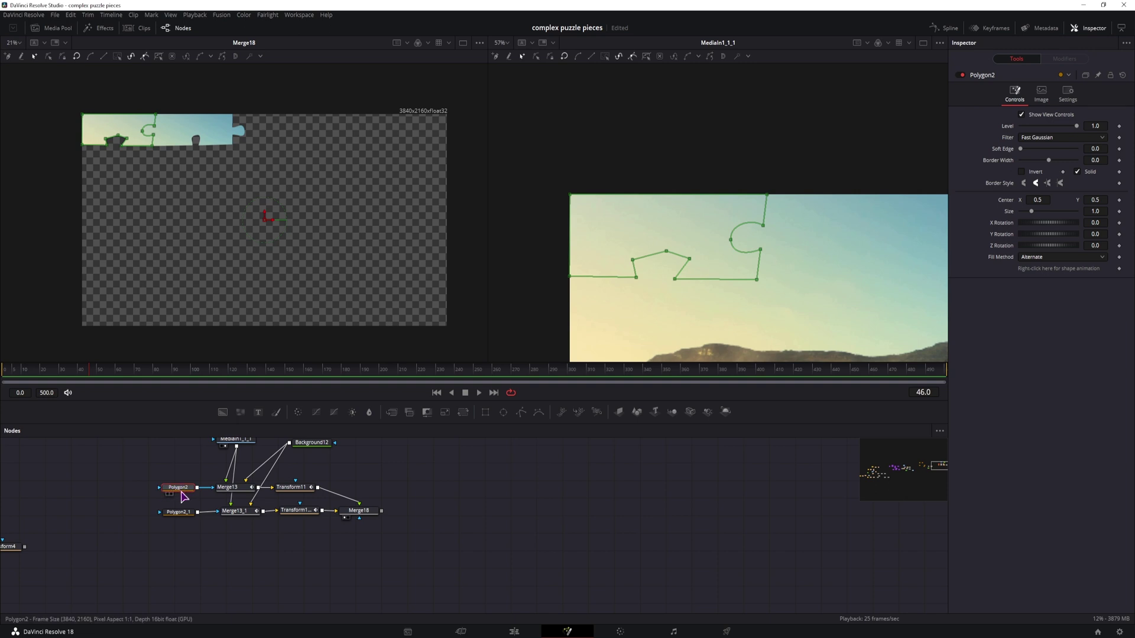
pyautogui.click(182, 551)
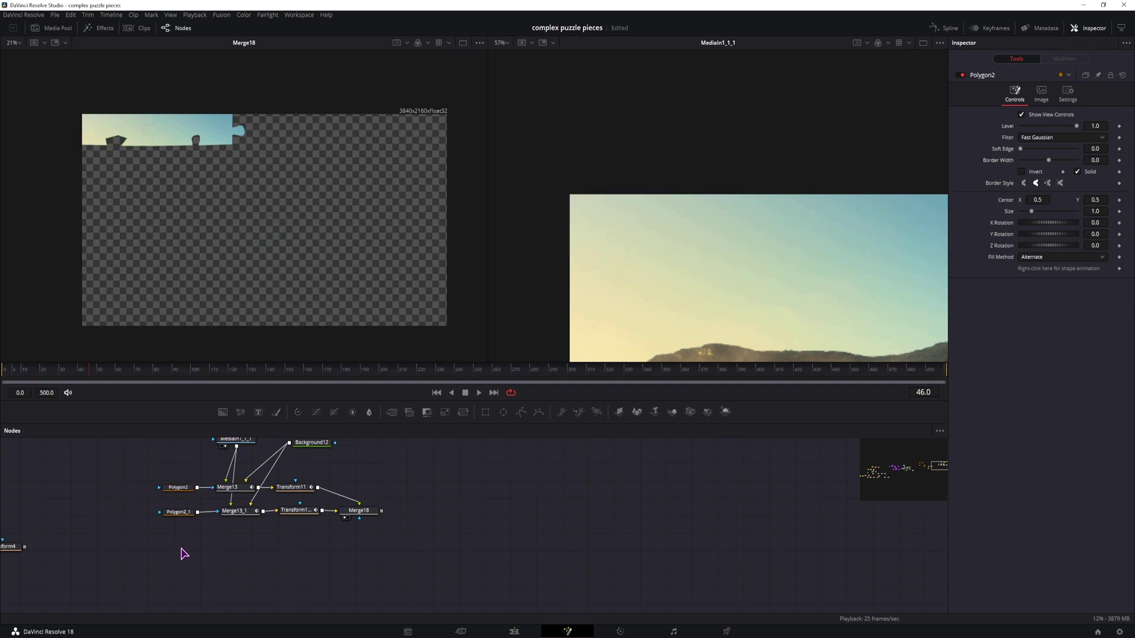
pyautogui.hotkey('ctrl', 'v')
pyautogui.moveTo(767, 198); pyautogui.dragTo(766, 361)
pyautogui.moveTo(763, 225); pyautogui.dragTo(760, 330)
pyautogui.moveTo(759, 250); pyautogui.dragTo(718, 318)
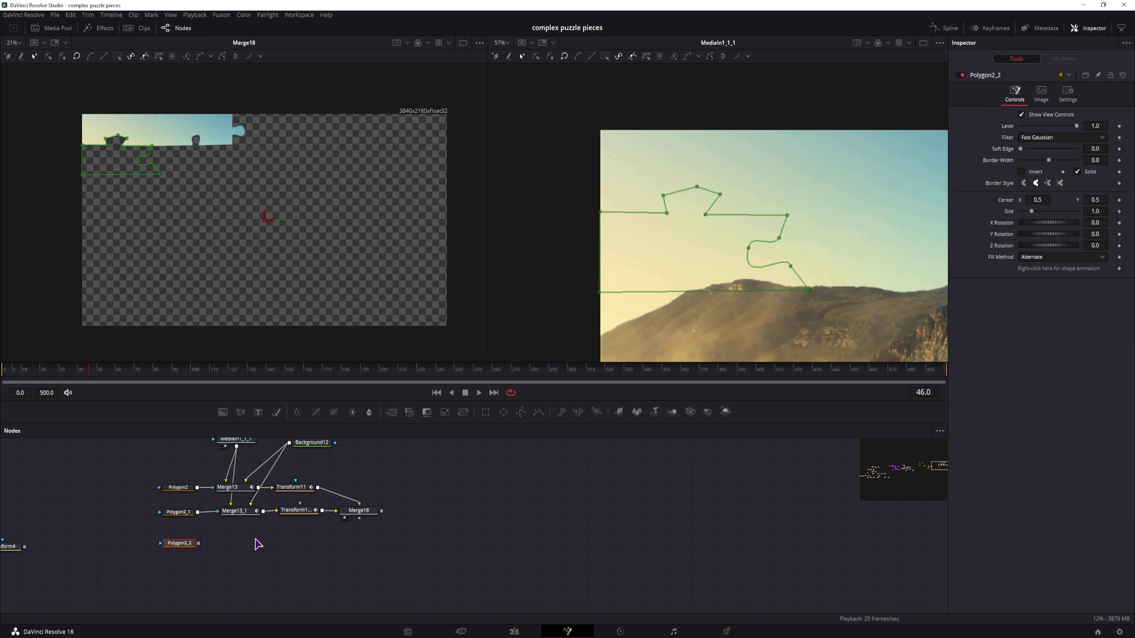
# Step: Set Polygon2's soft edge to 0.002 and soften Polygon2_1's edge as well
pyautogui.click(177, 490)
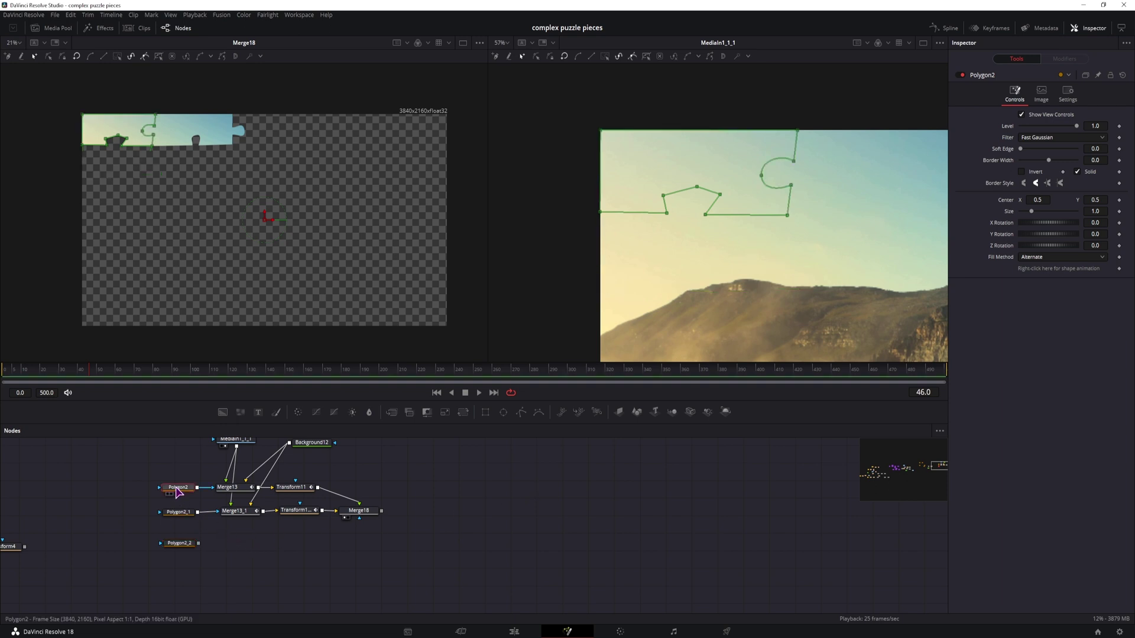
pyautogui.click(1098, 150)
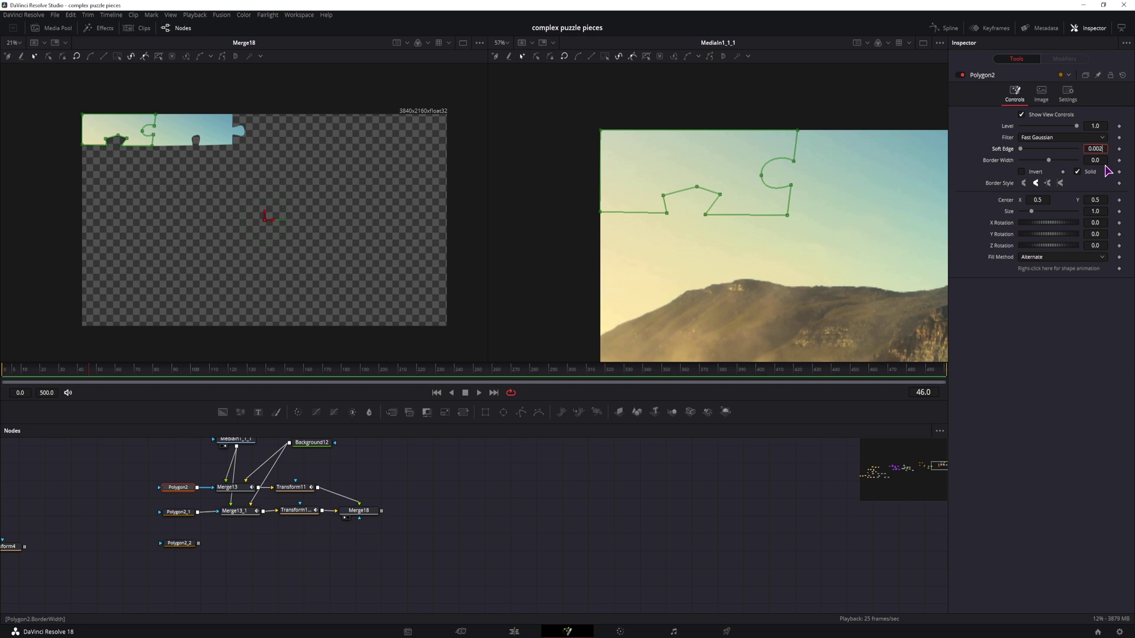
pyautogui.press('Return')
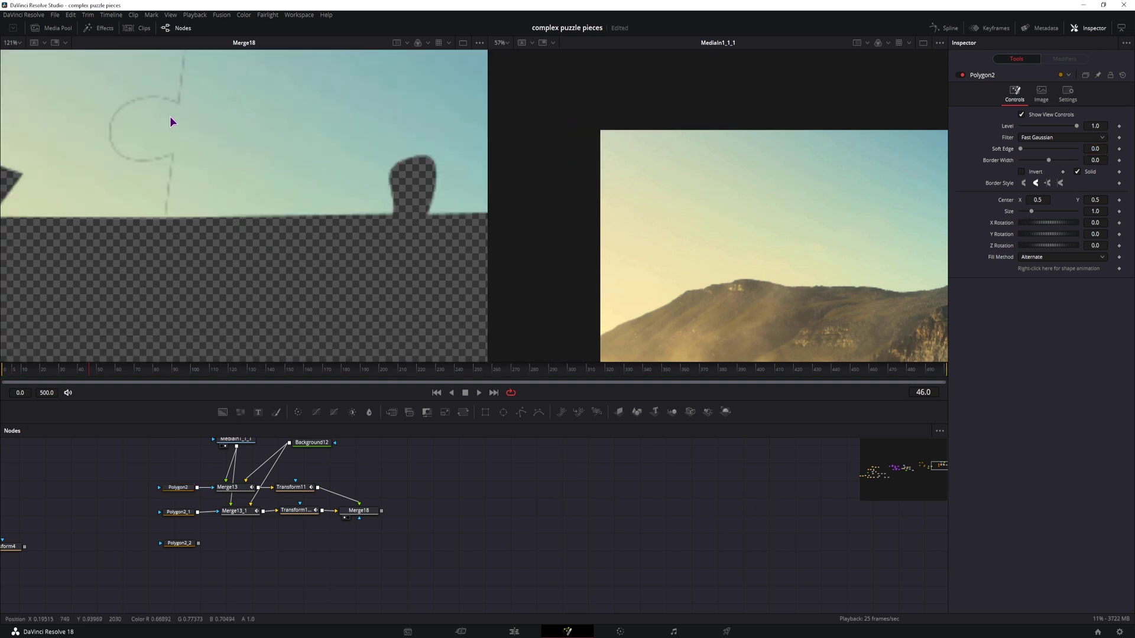
pyautogui.click(177, 488)
pyautogui.click(1098, 149)
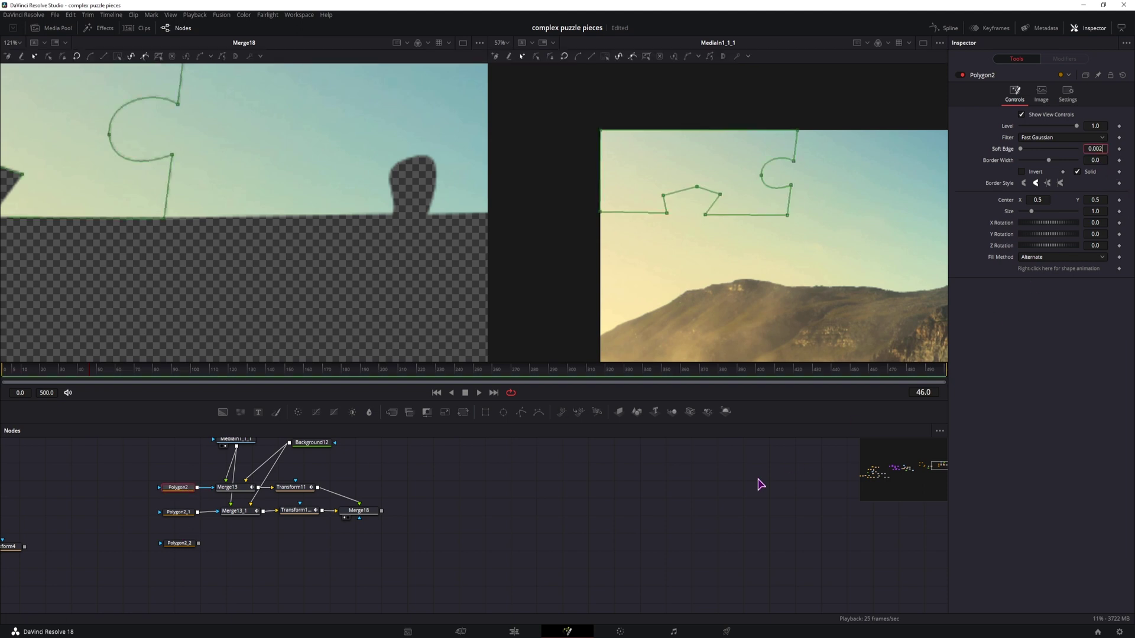
pyautogui.click(179, 512)
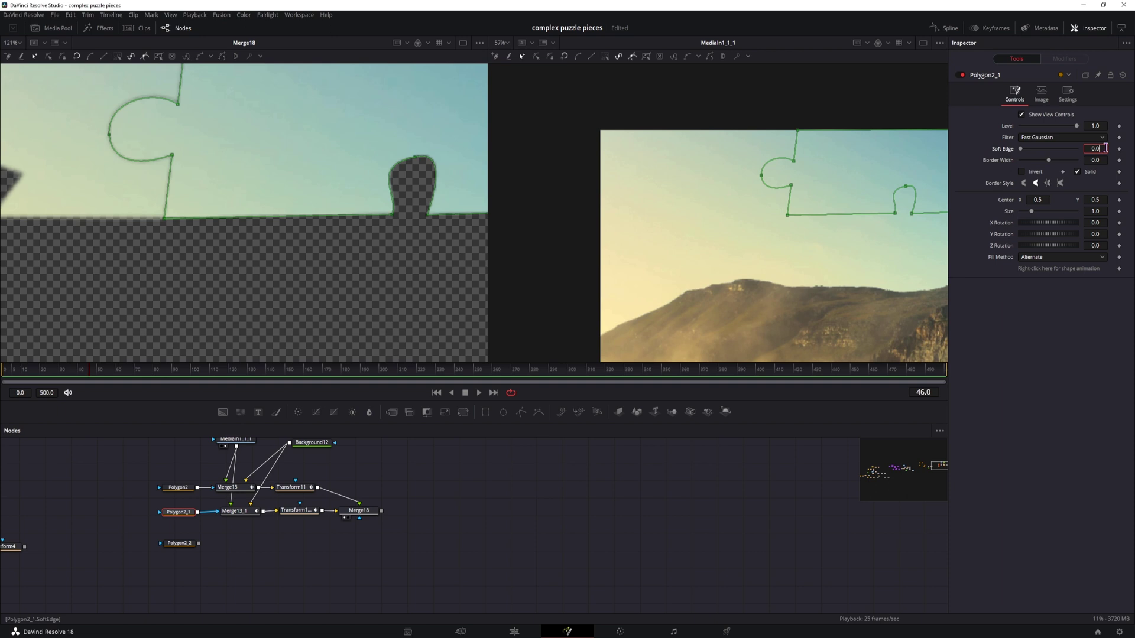
# Step: Duplicate Merge13_1 and Transform11_1 beneath the originals and connect the copies after Polygon2_2 to show the third piece
pyautogui.click(244, 512)
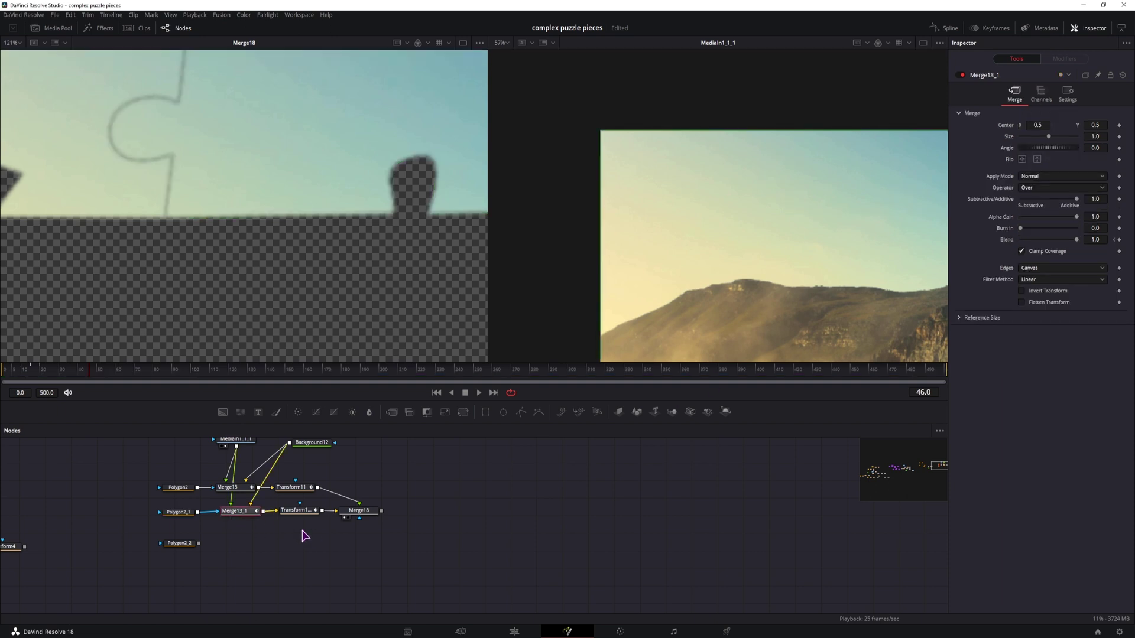
pyautogui.moveTo(303, 530); pyautogui.dragTo(241, 508)
pyautogui.click(255, 546)
pyautogui.hotkey('ctrl', 'v')
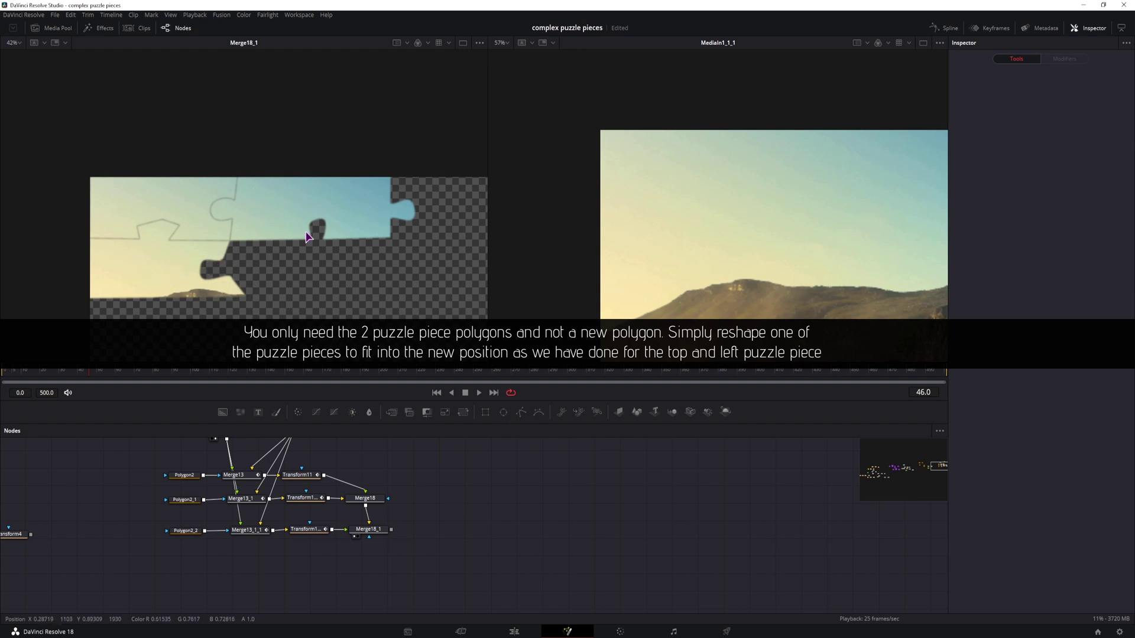
# Step: Add a new Polygon mask and draw it roughly around the fourth piece's gap, overlapping the second and third pieces
pyautogui.moveTo(522, 412); pyautogui.dragTo(213, 567)
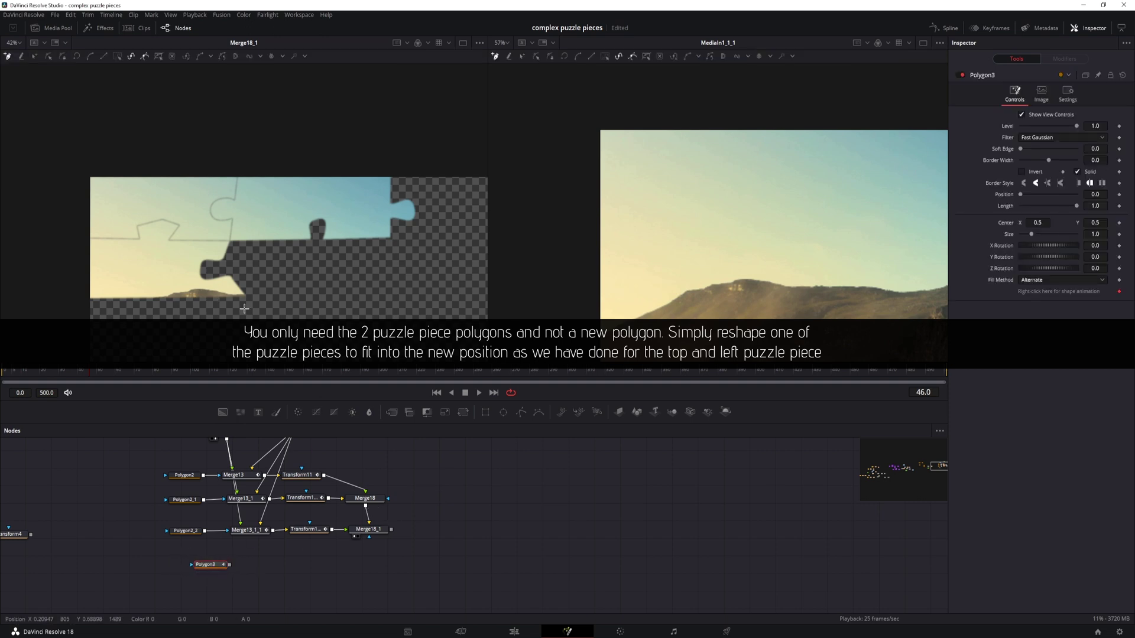
pyautogui.click(194, 297)
pyautogui.click(393, 295)
pyautogui.click(389, 214)
pyautogui.click(240, 210)
pyautogui.click(231, 239)
pyautogui.click(198, 253)
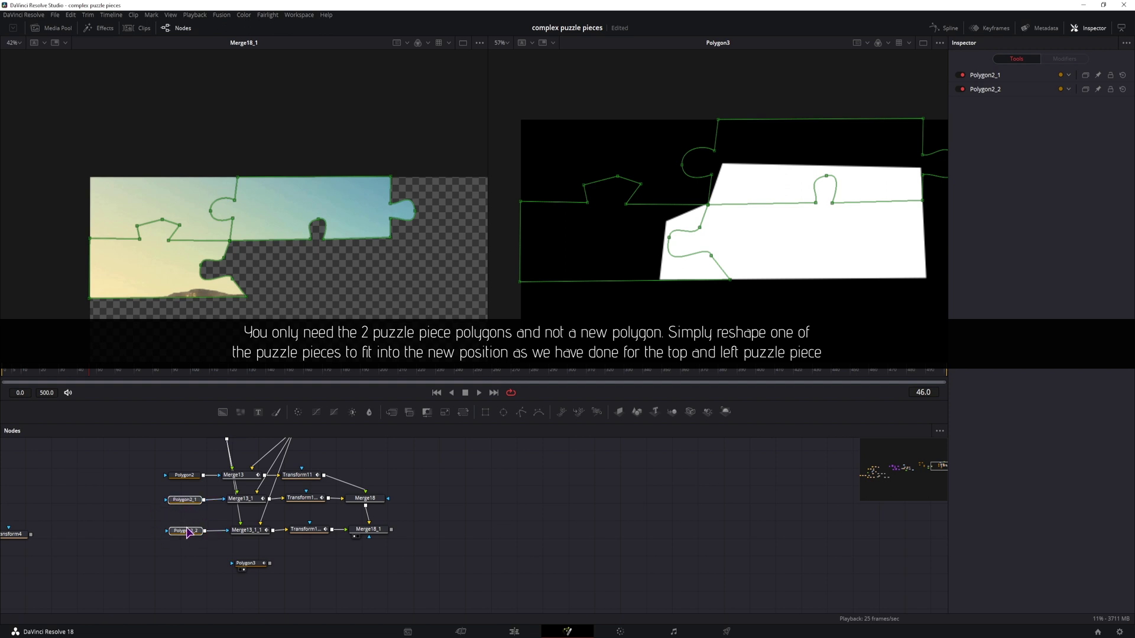
# Step: Duplicate Polygon2_1 and Polygon2_2 and chain the copies after Polygon3
pyautogui.hotkey('ctrl', 'c')
pyautogui.click(134, 565)
pyautogui.hotkey('ctrl', 'v')
pyautogui.moveTo(130, 535); pyautogui.dragTo(98, 551)
pyautogui.moveTo(123, 567); pyautogui.dragTo(233, 563)
pyautogui.click(244, 563)
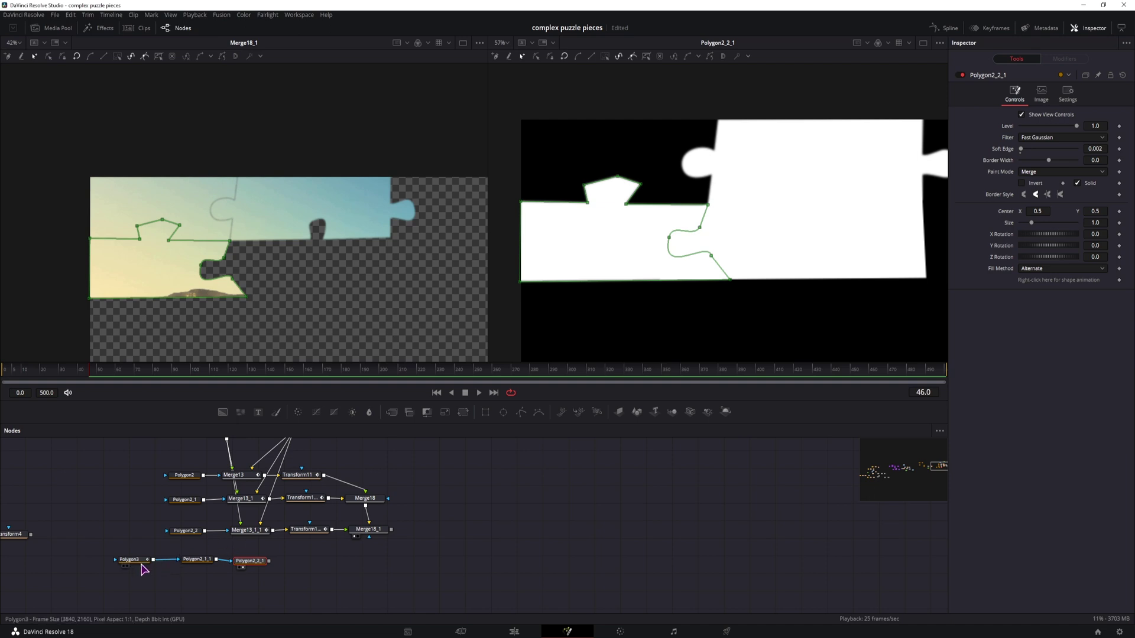
# Step: Set the paint mode of Polygon2_1_1 and Polygon2_2_1 to Subtract so they cut into Polygon3
pyautogui.click(197, 559)
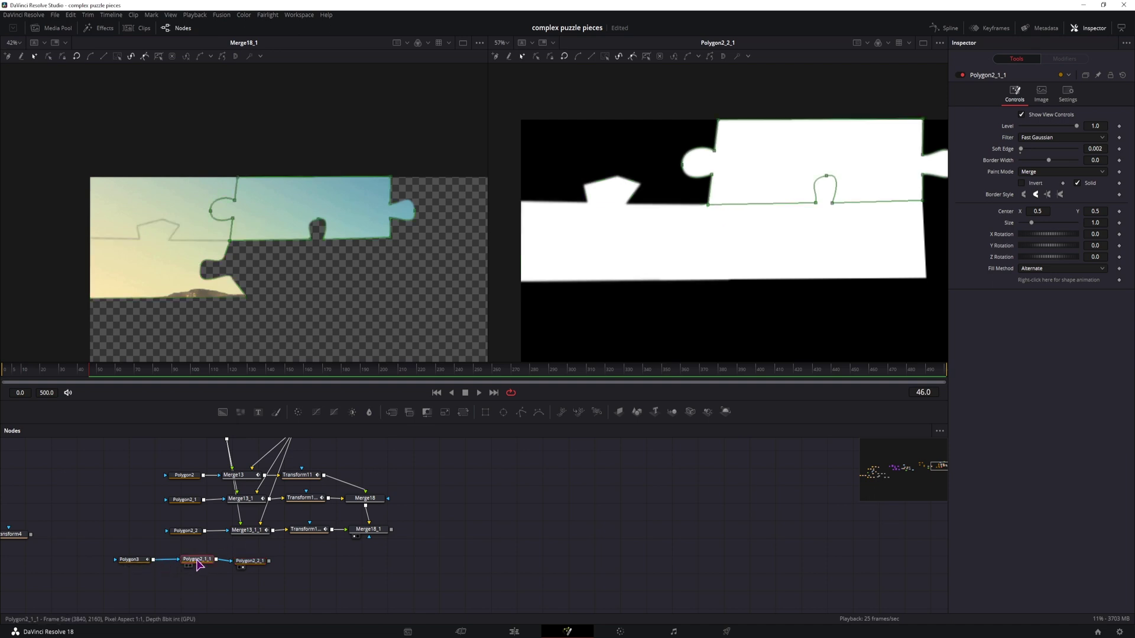
pyautogui.click(1036, 172)
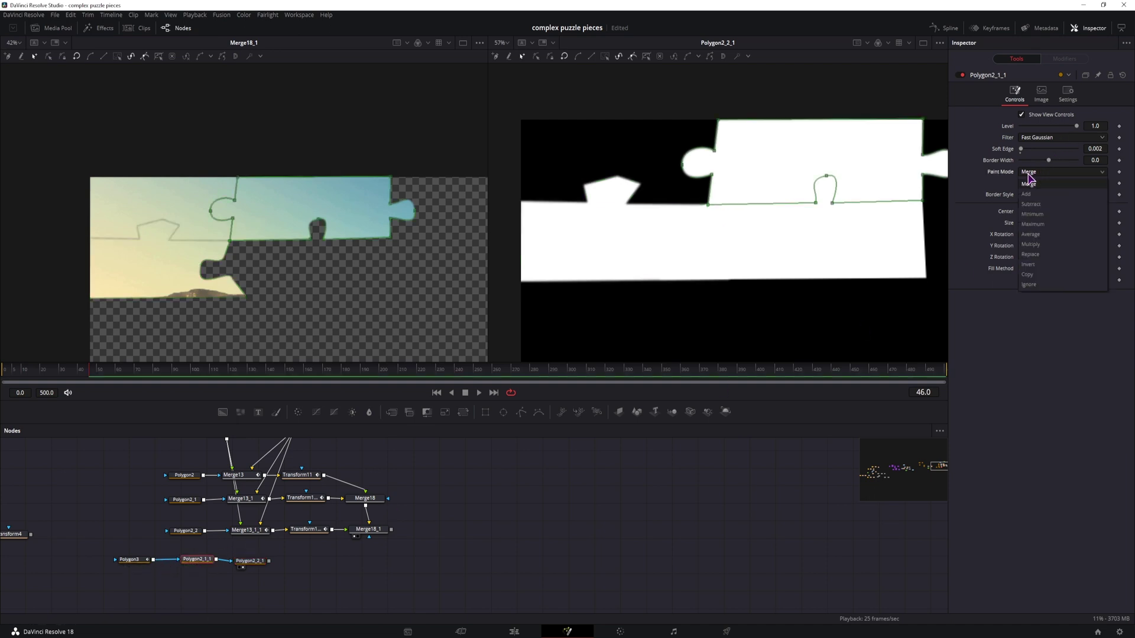
pyautogui.click(1031, 207)
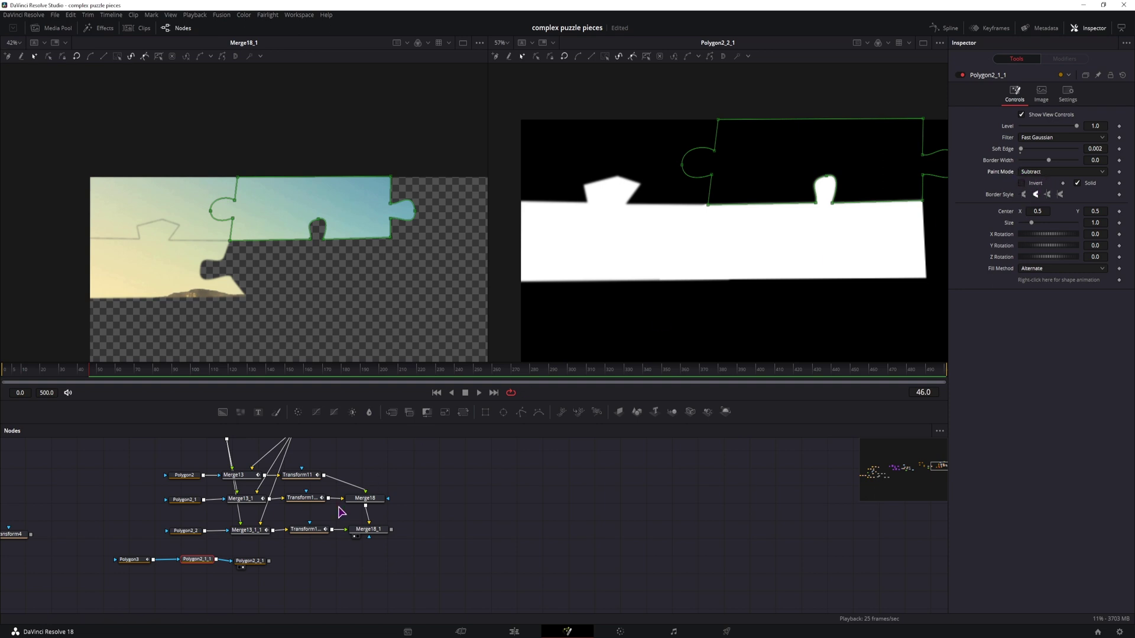
pyautogui.click(254, 561)
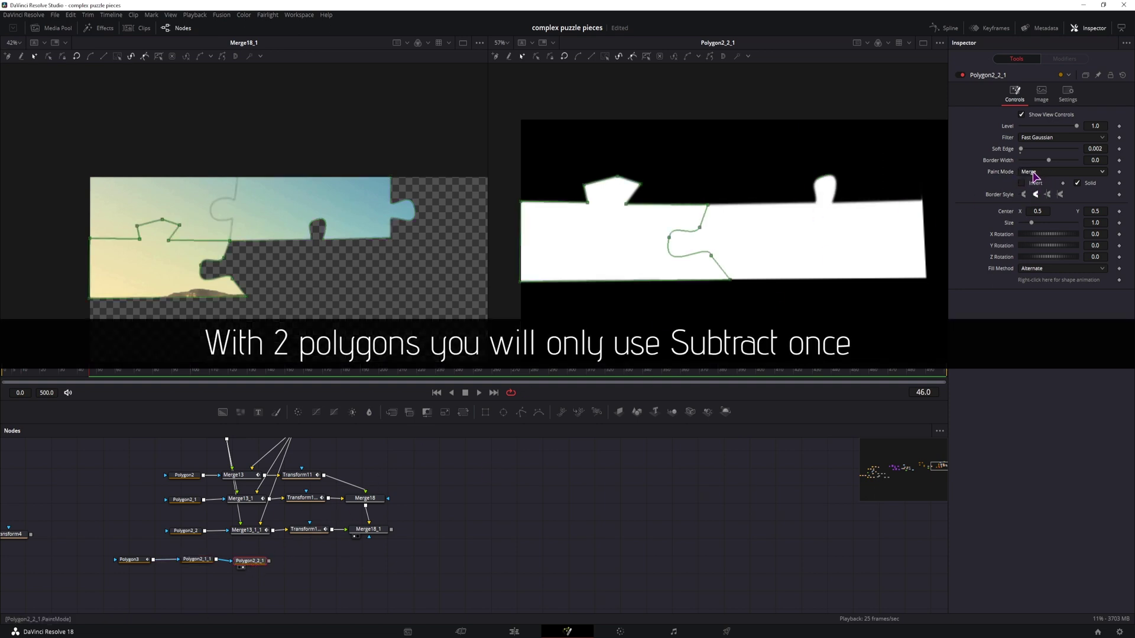
# Step: Add points along Polygon3's right edge and pull the middle one inward to form a notch
pyautogui.click(138, 562)
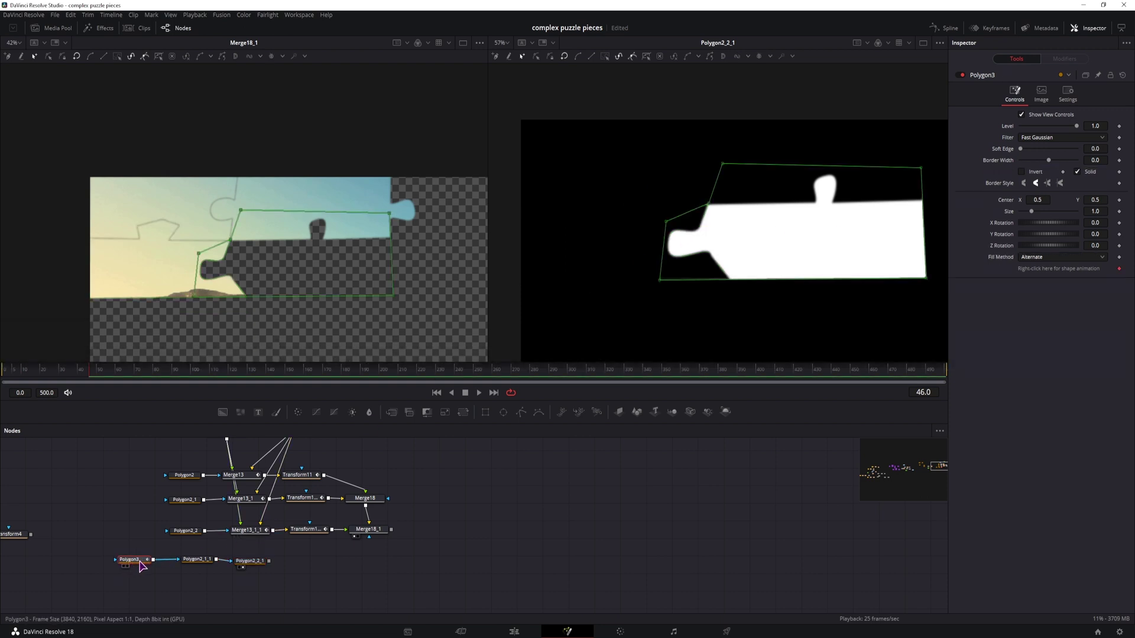
pyautogui.click(391, 245)
pyautogui.click(392, 275)
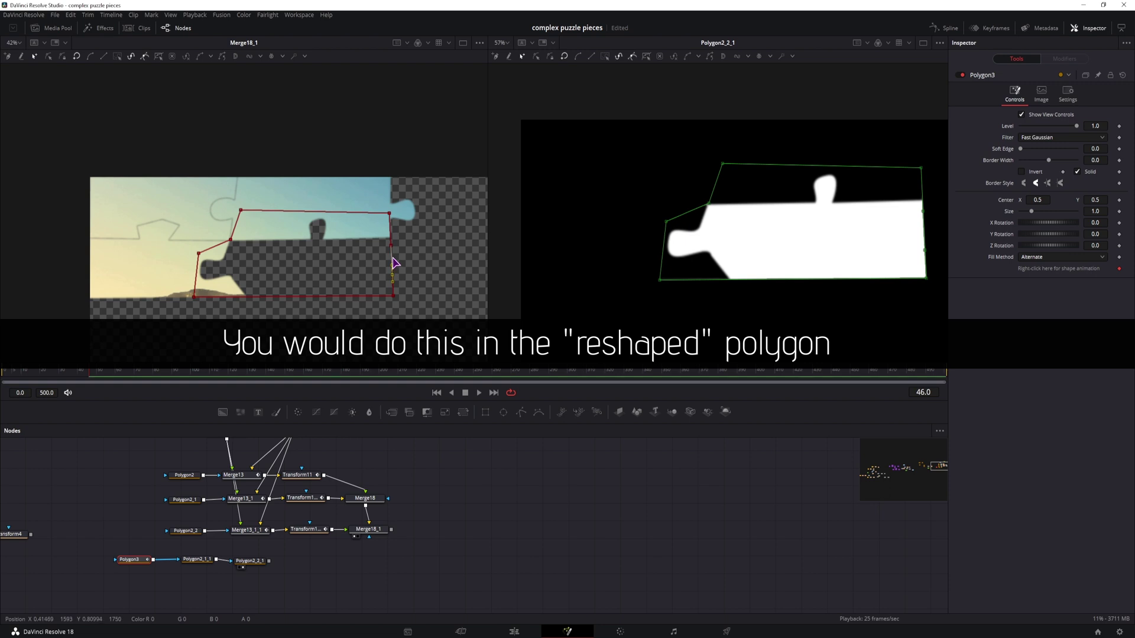
pyautogui.click(392, 257)
pyautogui.moveTo(391, 257); pyautogui.dragTo(369, 259)
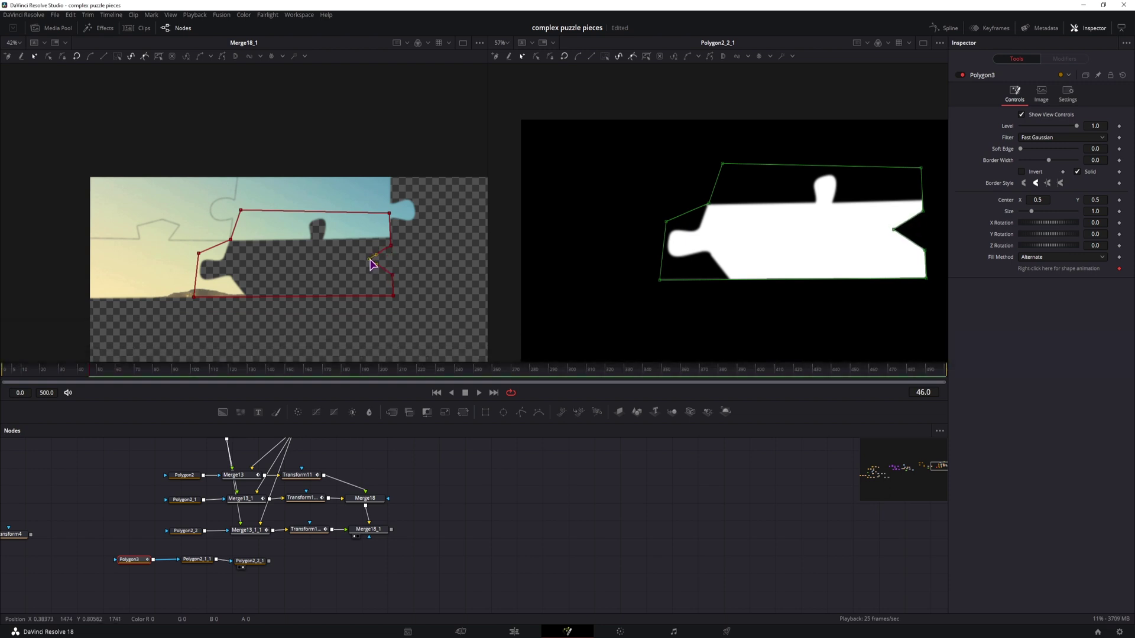
# Step: Shape a rounded tab on Polygon3's bottom edge with added points and refine the notch on its right edge
pyautogui.click(295, 296)
pyautogui.click(334, 296)
pyautogui.moveTo(321, 296); pyautogui.dragTo(322, 318)
pyautogui.moveTo(308, 296); pyautogui.dragTo(299, 313)
pyautogui.moveTo(335, 296); pyautogui.dragTo(318, 297)
pyautogui.moveTo(381, 267); pyautogui.dragTo(373, 277)
pyautogui.moveTo(380, 252); pyautogui.dragTo(373, 252)
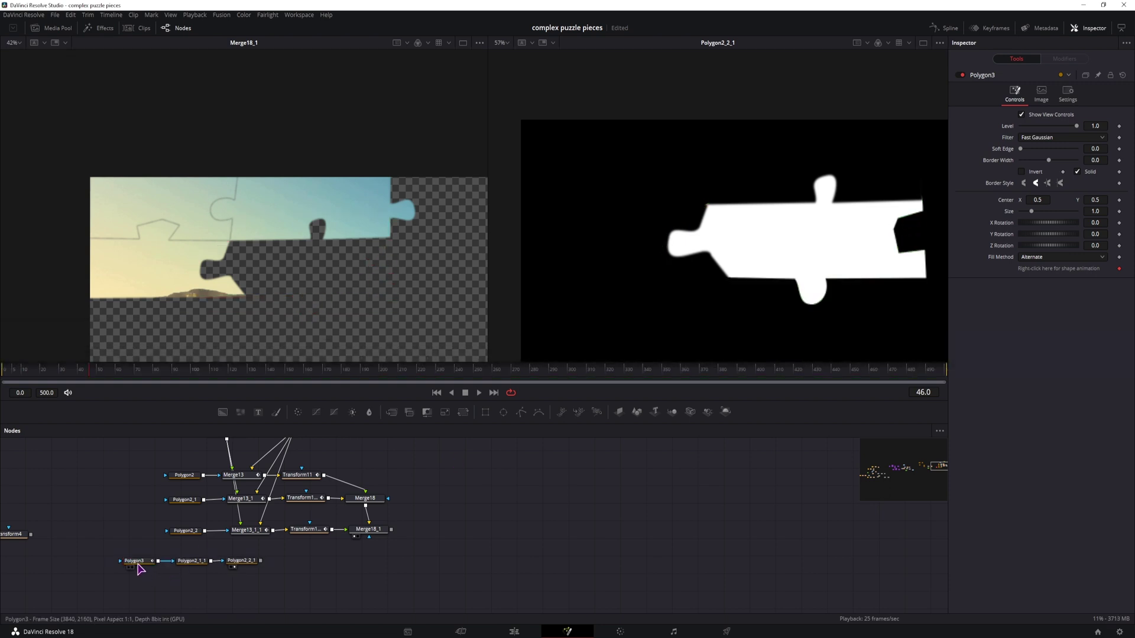
# Step: Soften Polygon3's edge, then add merge and transform copies after Polygon2_2_1 and combine the fourth piece with the others
pyautogui.click(136, 561)
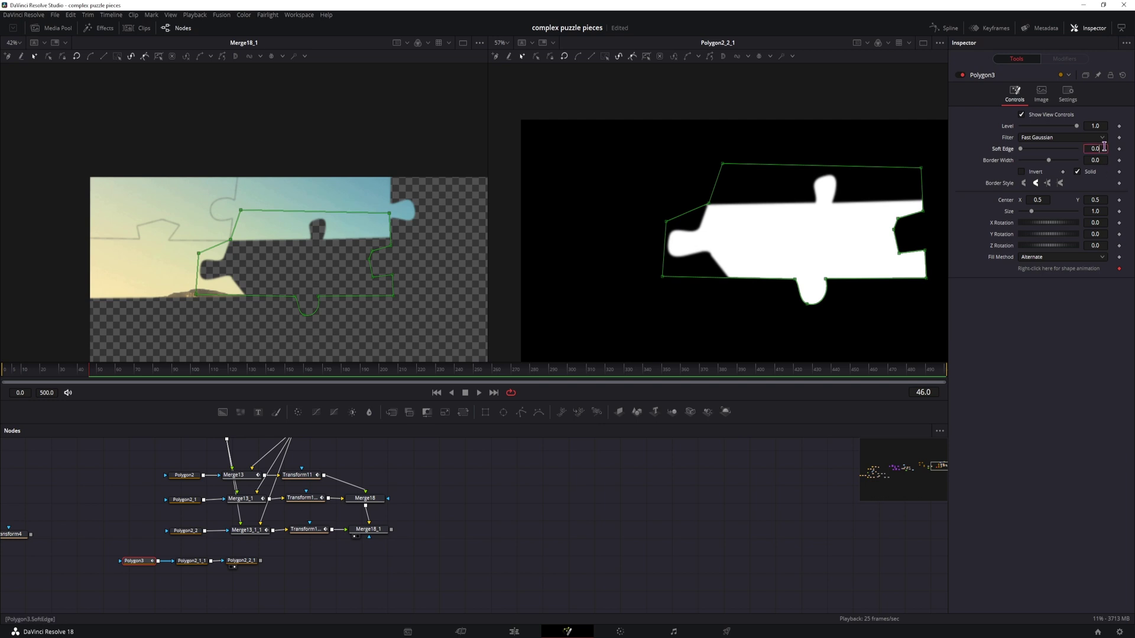
pyautogui.click(683, 509)
pyautogui.hotkey('ctrl', 'v')
pyautogui.moveTo(329, 569); pyautogui.dragTo(299, 570)
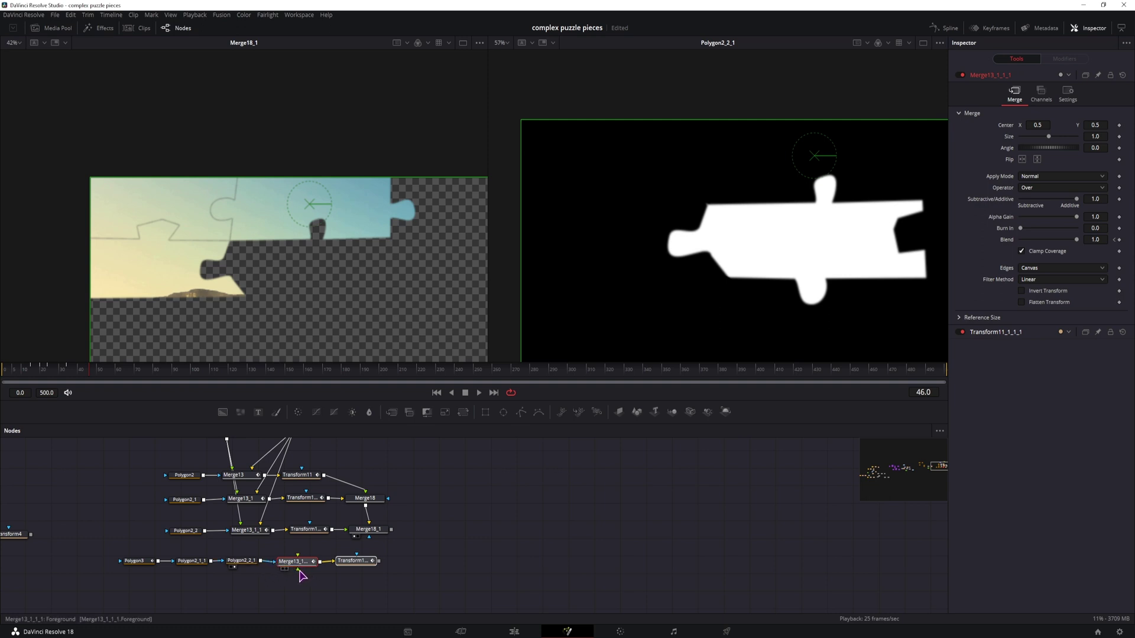
pyautogui.moveTo(384, 479); pyautogui.dragTo(361, 515)
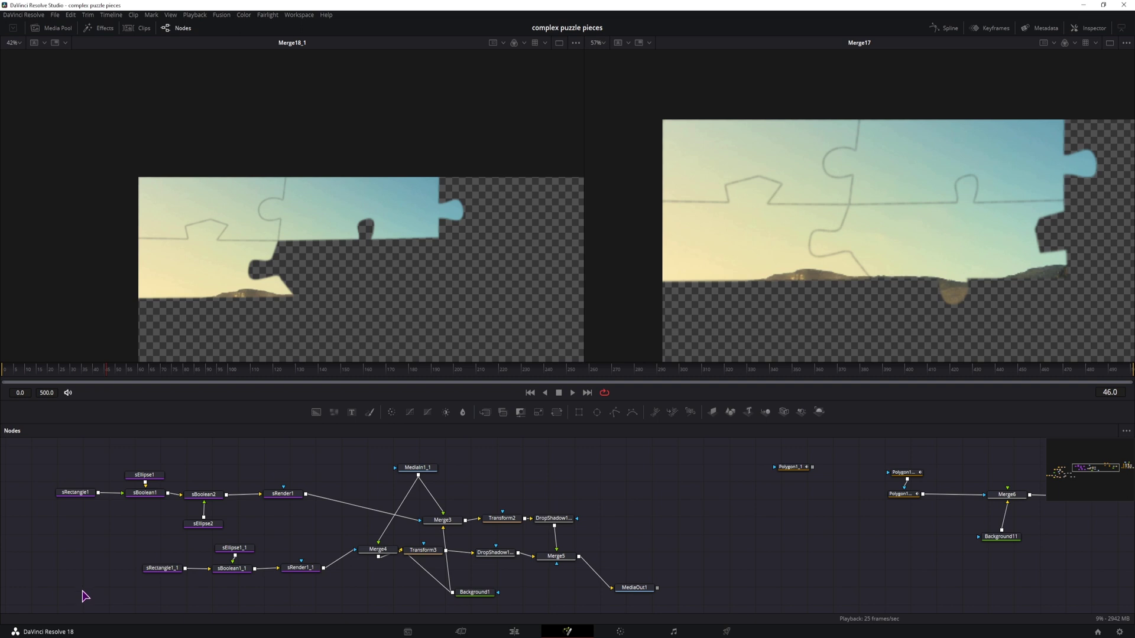
pyautogui.moveTo(37, 608); pyautogui.dragTo(648, 462)
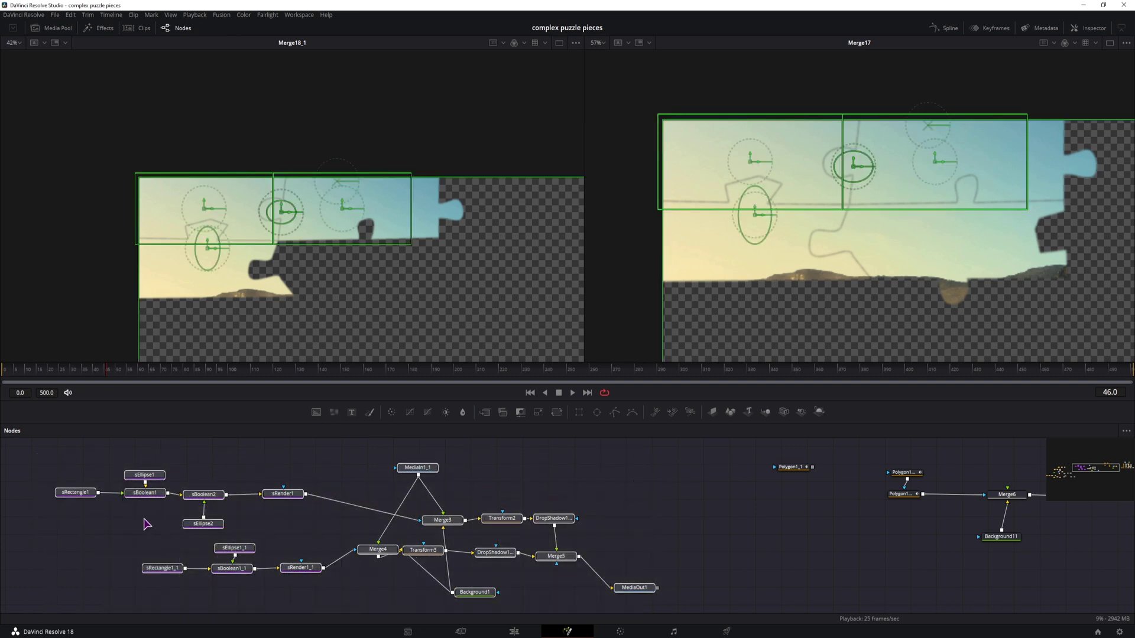
pyautogui.press('Delete')
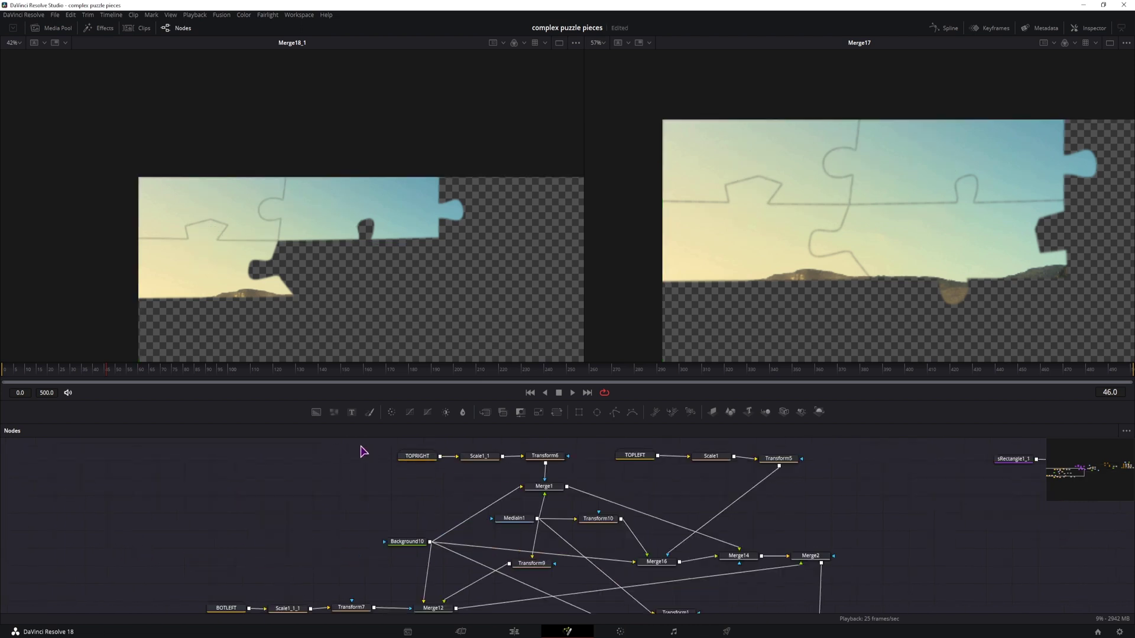
pyautogui.moveTo(363, 447); pyautogui.dragTo(787, 471)
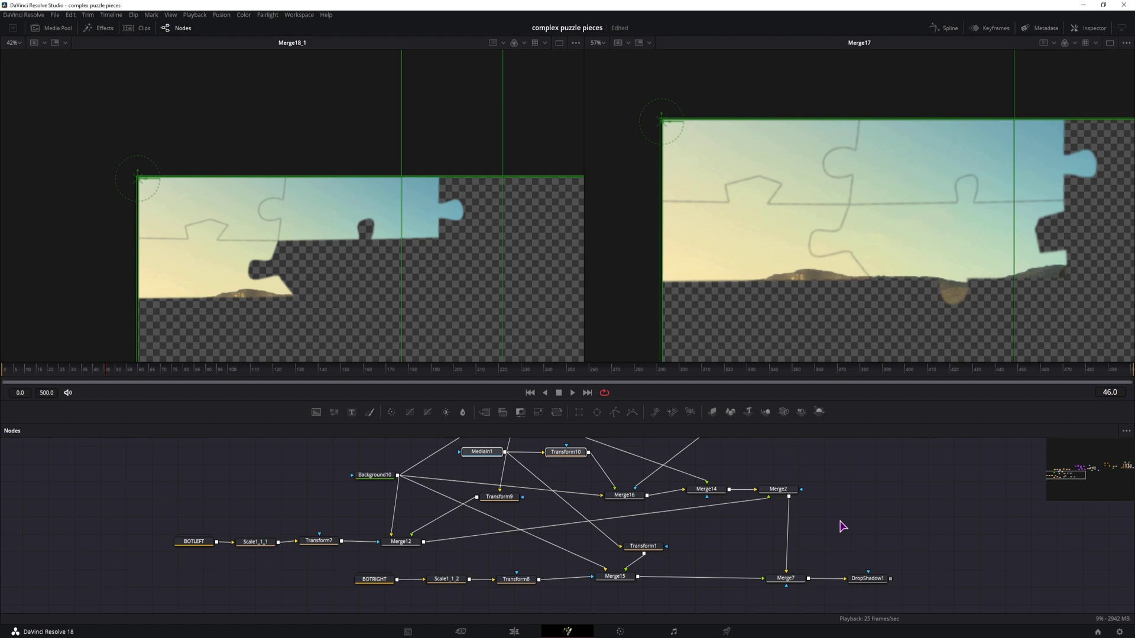
pyautogui.moveTo(850, 494); pyautogui.dragTo(858, 512)
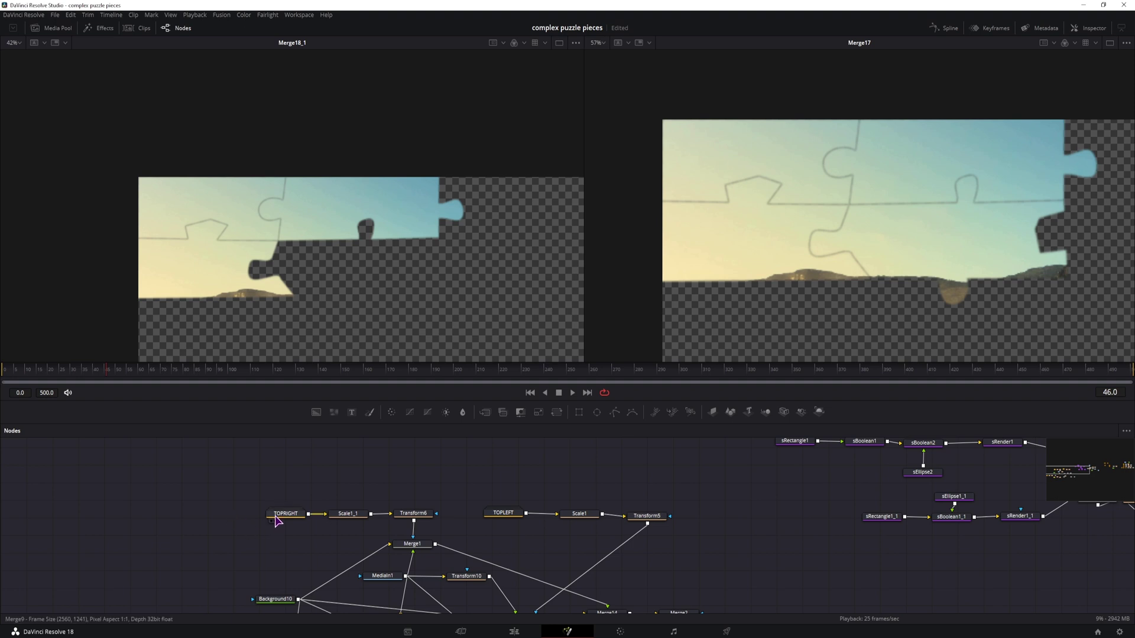
# Step: Move the TOPRIGHT group aside, ungroup it and place Layer_121 above Background4
pyautogui.moveTo(288, 515); pyautogui.dragTo(198, 516)
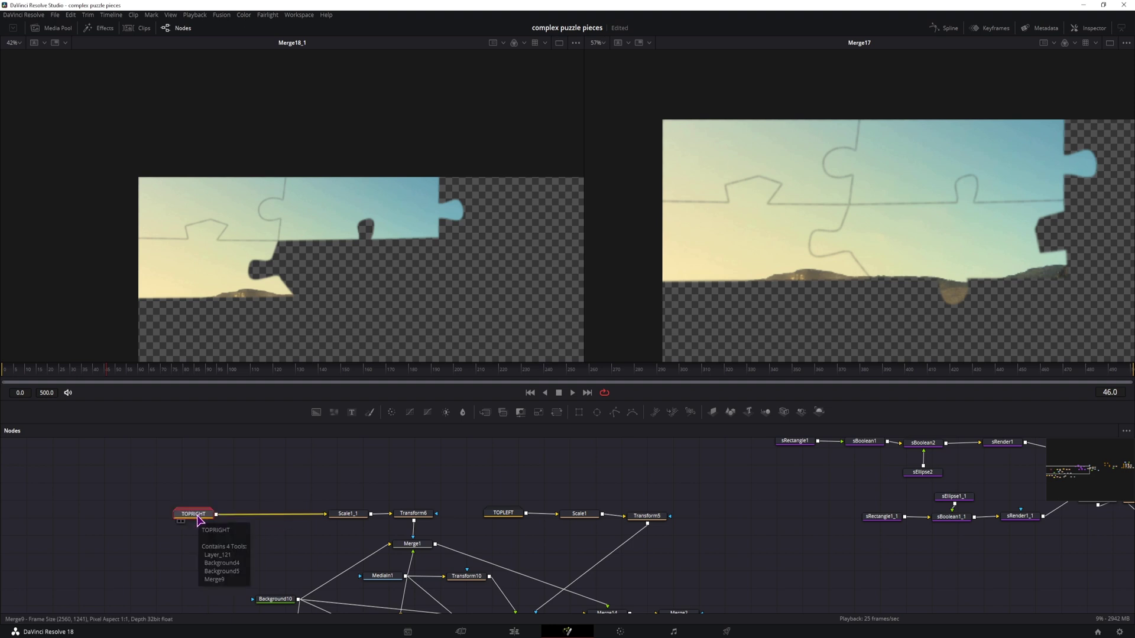
pyautogui.doubleClick(195, 515)
pyautogui.moveTo(192, 512); pyautogui.dragTo(164, 497)
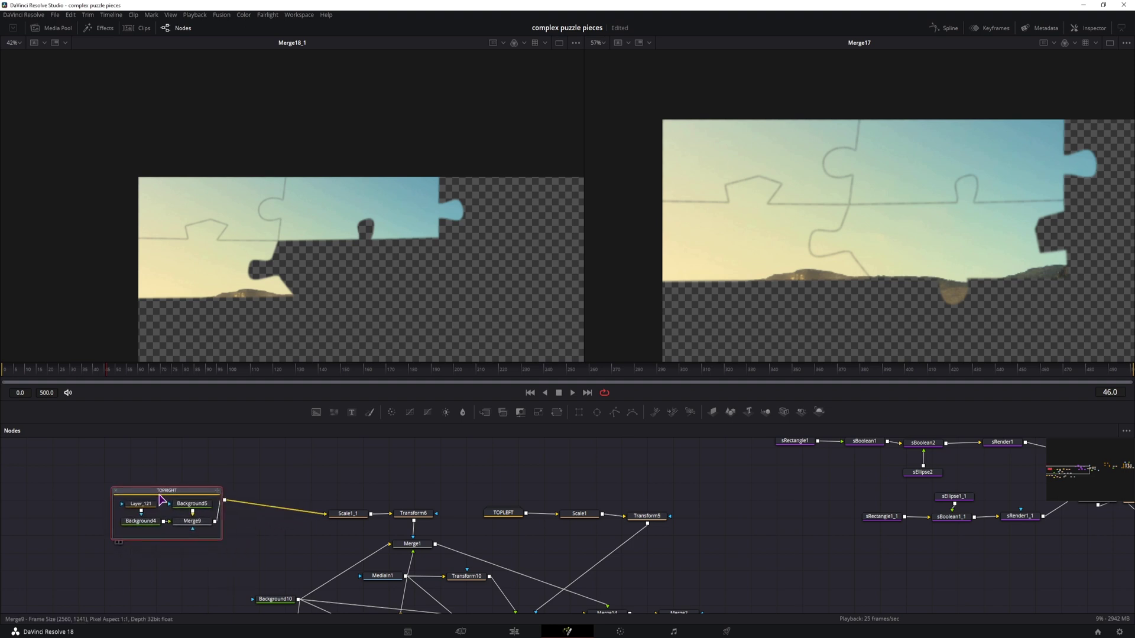
pyautogui.rightClick(157, 491)
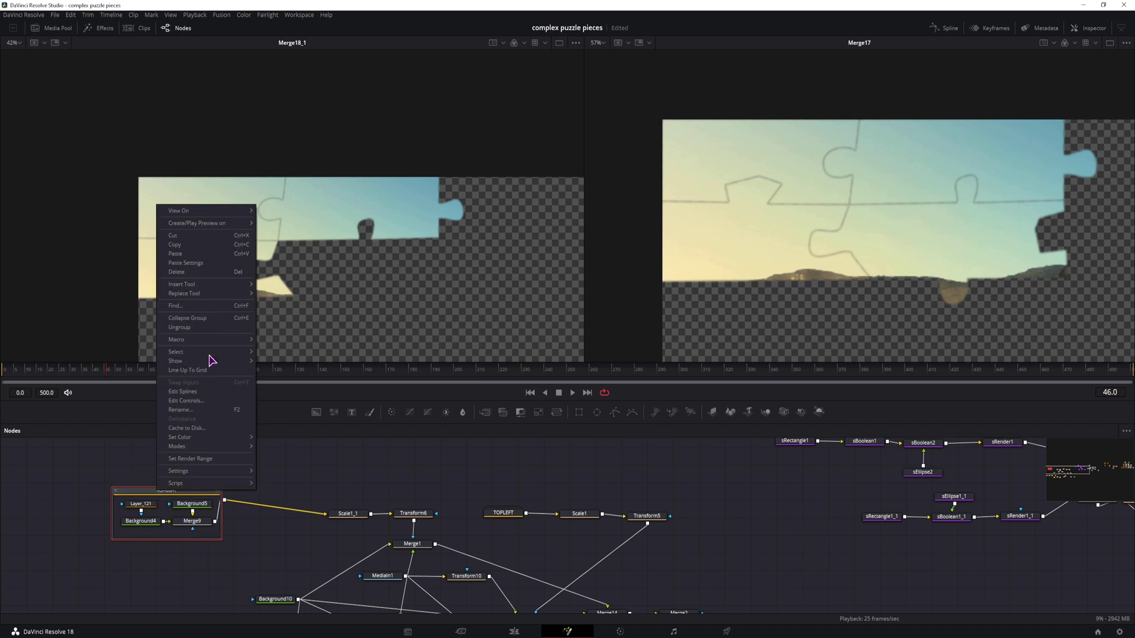
pyautogui.click(208, 328)
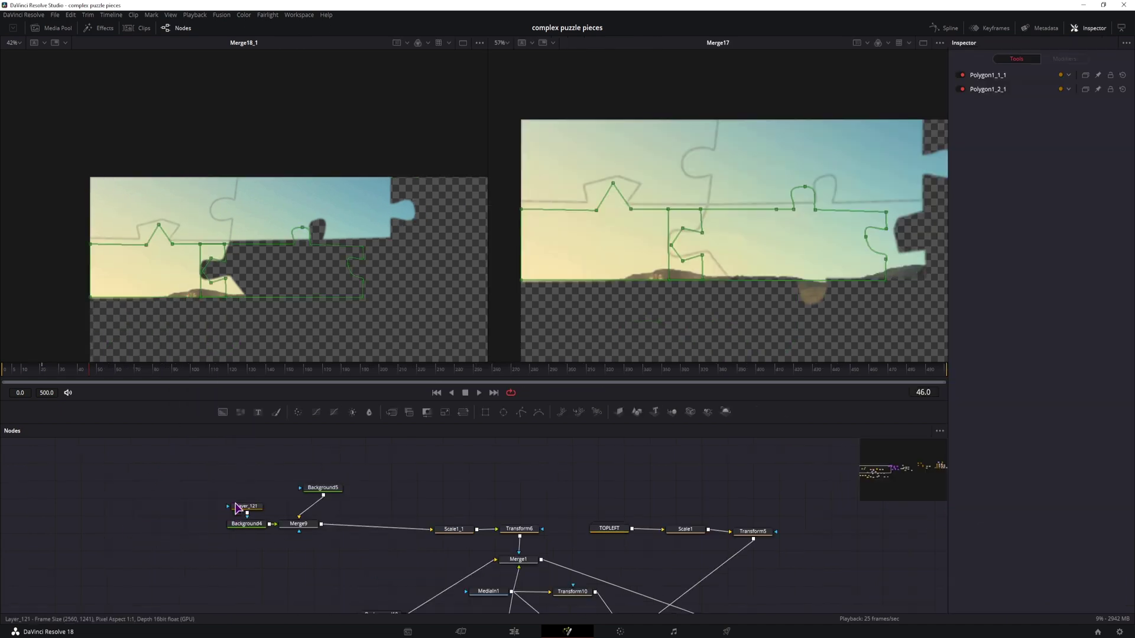
pyautogui.click(246, 507)
pyautogui.moveTo(246, 506); pyautogui.dragTo(247, 479)
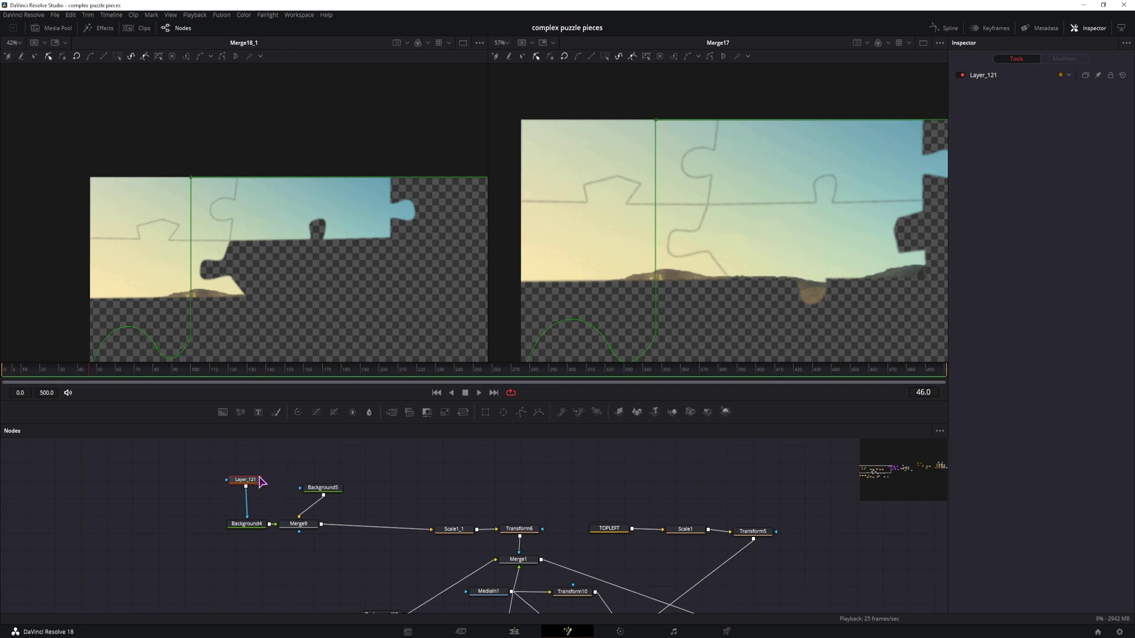
# Step: Scale Layer_121 to about 0.276 and move its center to about X 0.86, Y 0.86 in the frame's upper right corner
pyautogui.click(983, 75)
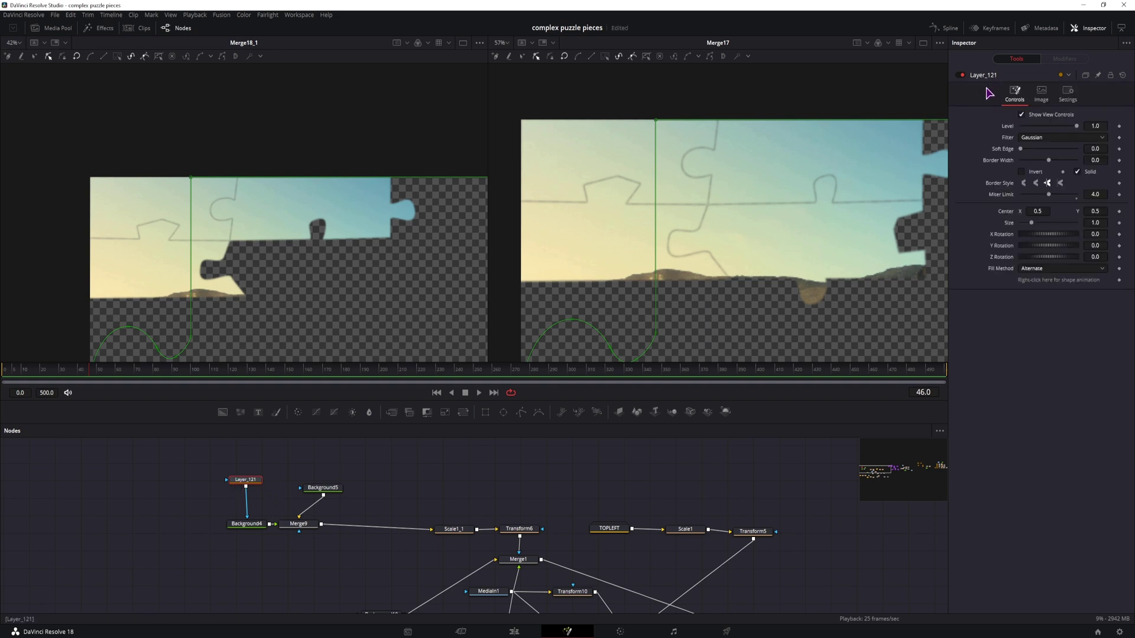
pyautogui.hotkey('ctrl', 'f')
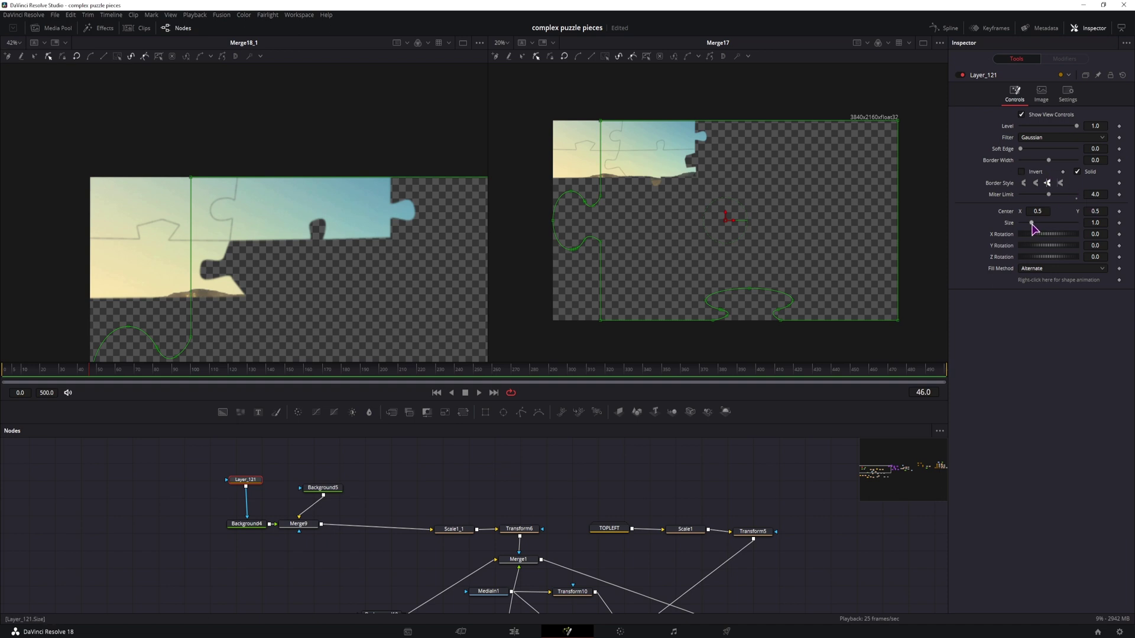
pyautogui.moveTo(1032, 226); pyautogui.dragTo(1026, 225)
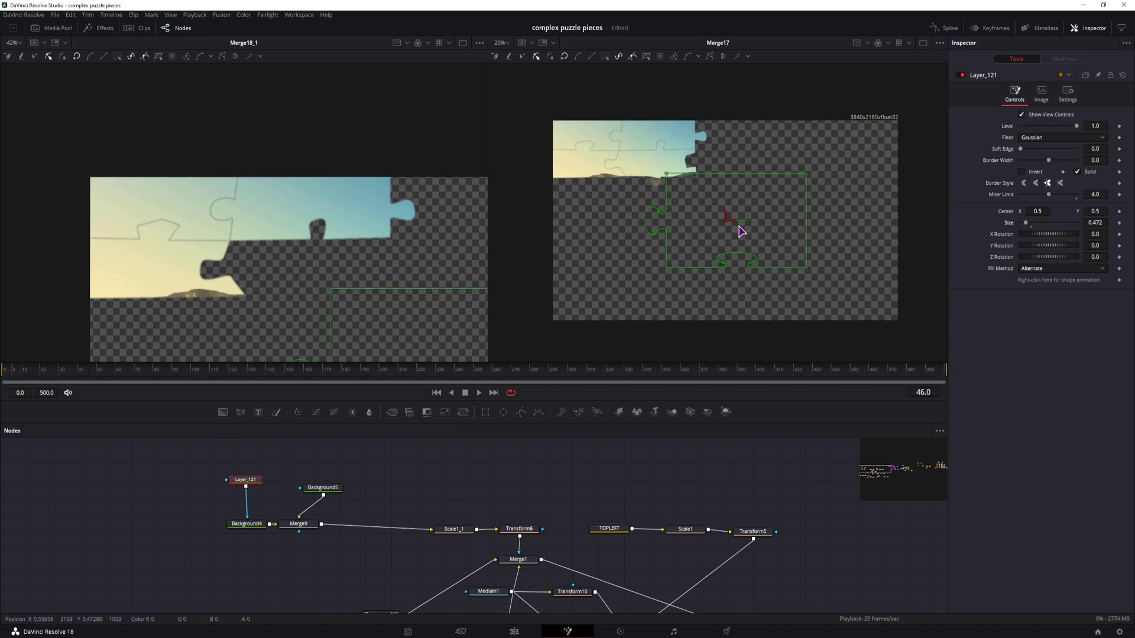
pyautogui.moveTo(725, 220); pyautogui.dragTo(805, 181)
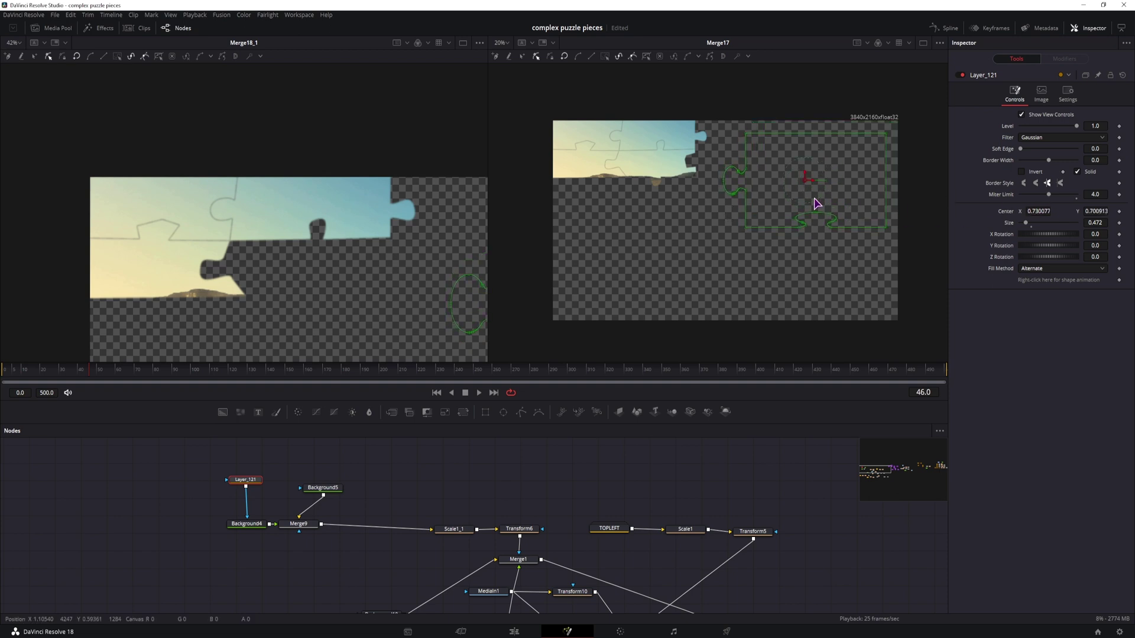
pyautogui.scroll(5, 887, 144)
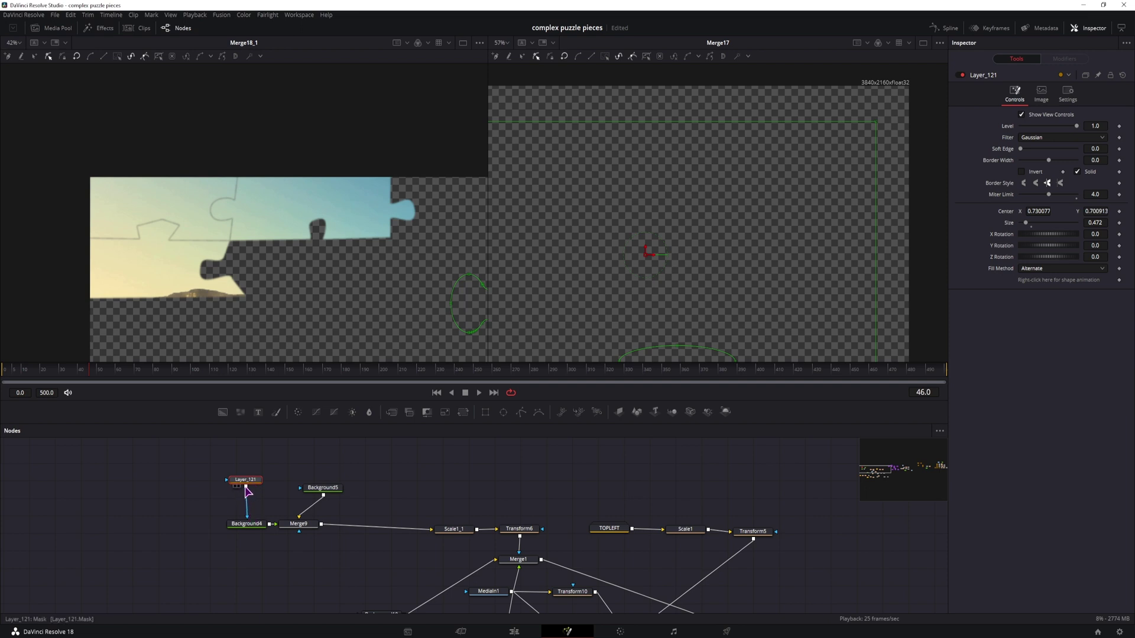
pyautogui.moveTo(253, 486); pyautogui.dragTo(258, 478)
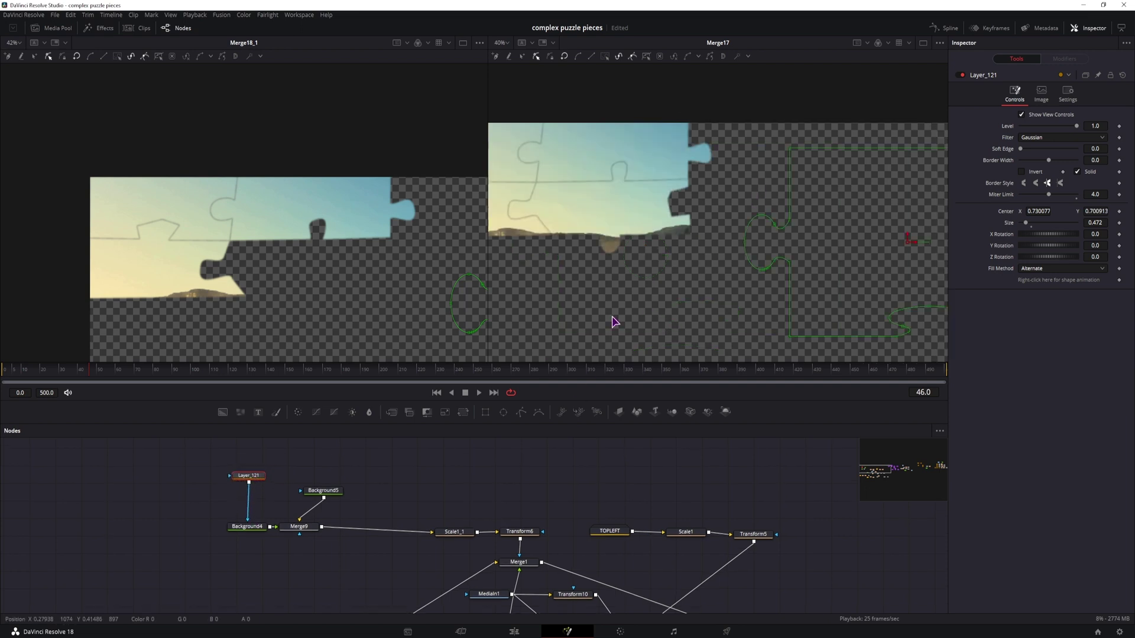
pyautogui.scroll(-3, 613, 319)
pyautogui.moveTo(565, 228)
pyautogui.mouseDown()
pyautogui.moveTo(626, 237)
pyautogui.moveTo(575, 244)
pyautogui.mouseUp()
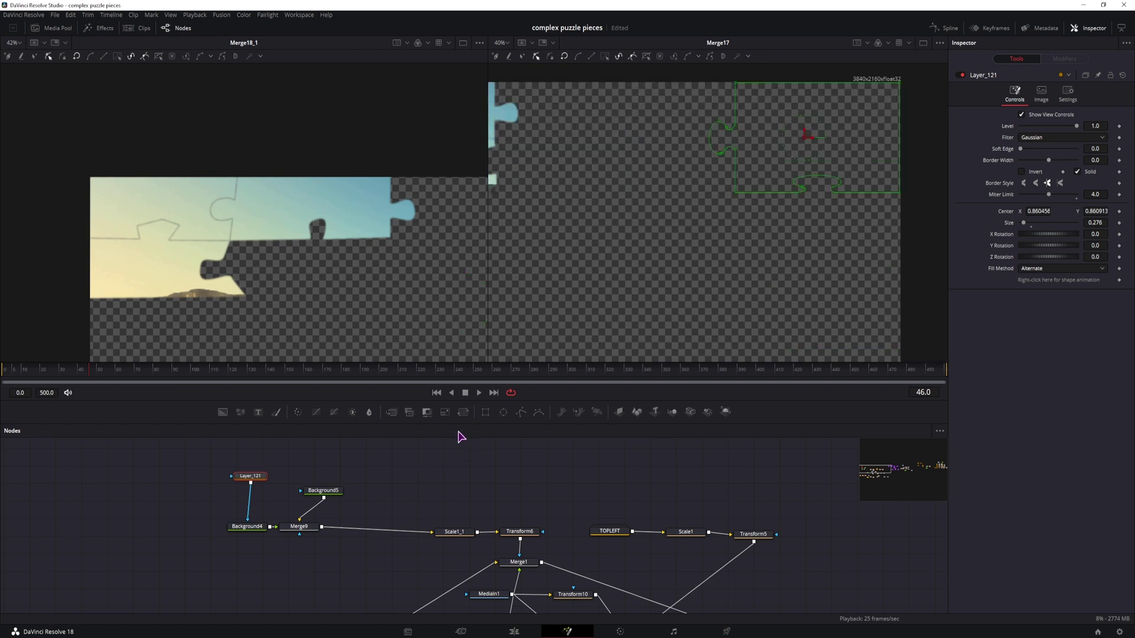
# Step: Examine the puzzle-piece node branches alongside the vector jigsaw references in Illustrator and the browser
pyautogui.moveTo(527, 536); pyautogui.dragTo(534, 506)
pyautogui.moveTo(456, 534); pyautogui.dragTo(429, 538)
pyautogui.moveTo(533, 504); pyautogui.dragTo(524, 532)
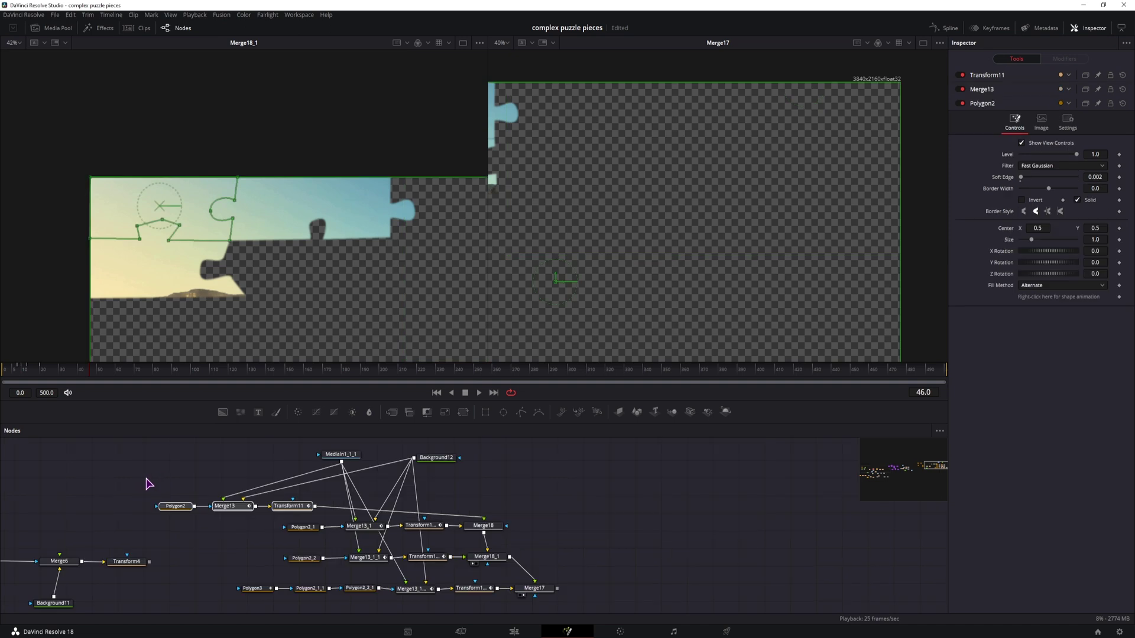
pyautogui.moveTo(142, 477); pyautogui.dragTo(333, 524)
pyautogui.click(177, 507)
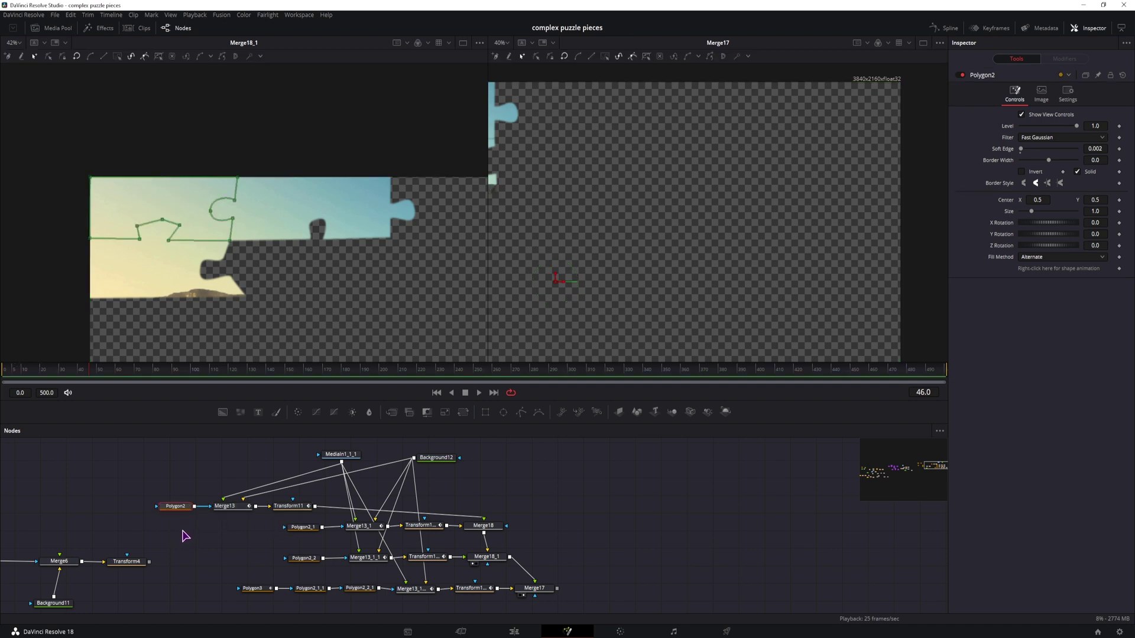
pyautogui.moveTo(177, 510)
pyautogui.mouseDown()
pyautogui.moveTo(157, 477)
pyautogui.moveTo(171, 509)
pyautogui.mouseUp()
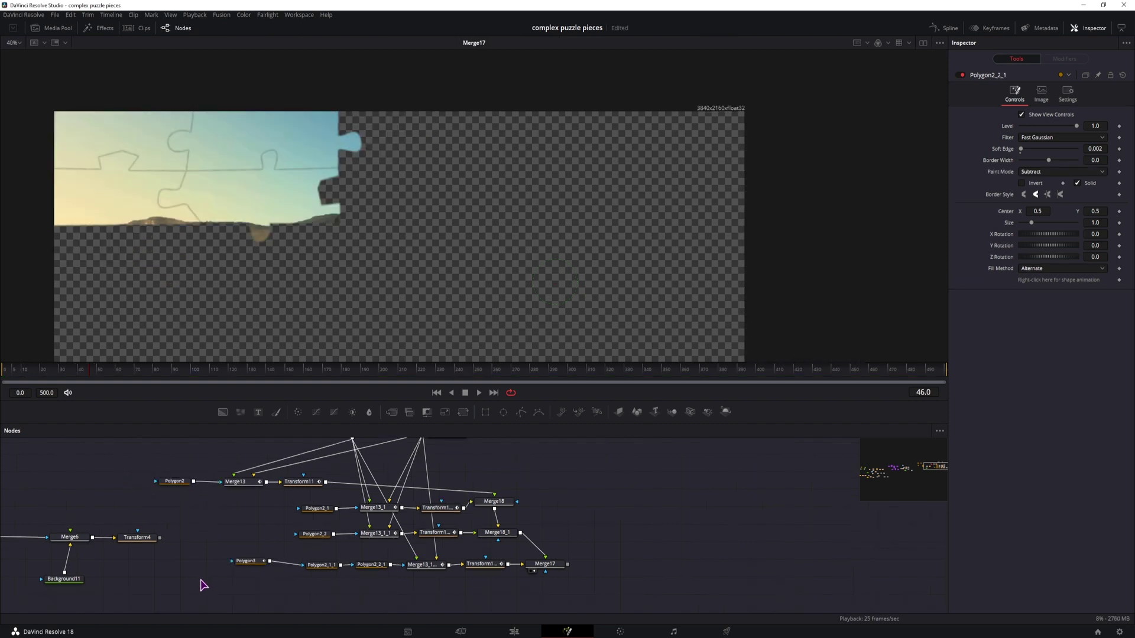
pyautogui.click(175, 481)
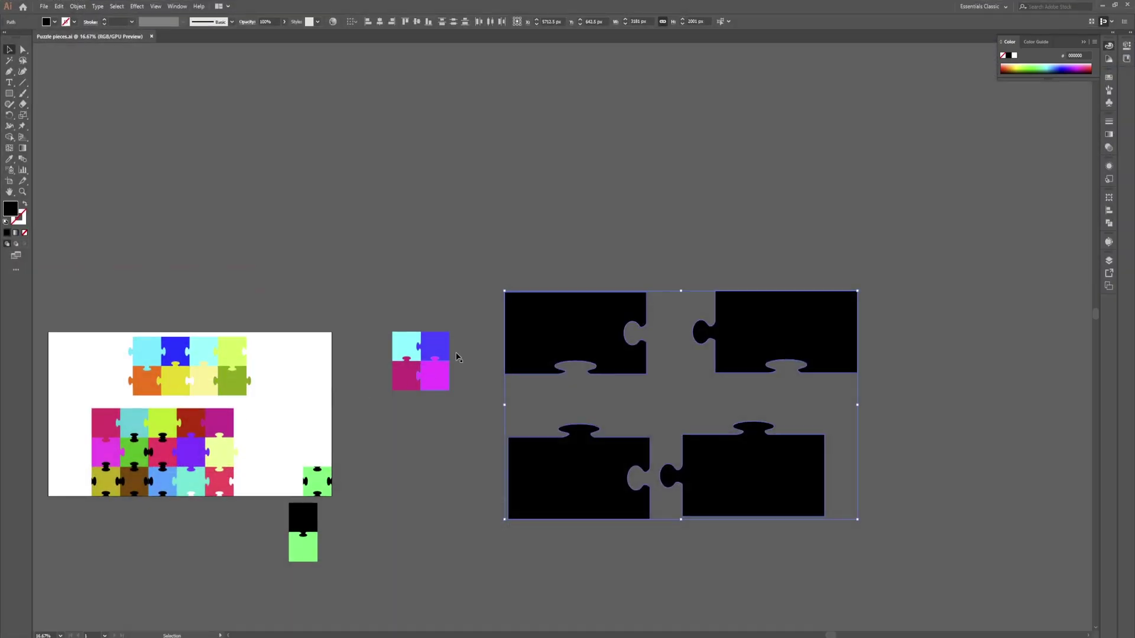
pyautogui.click(206, 637)
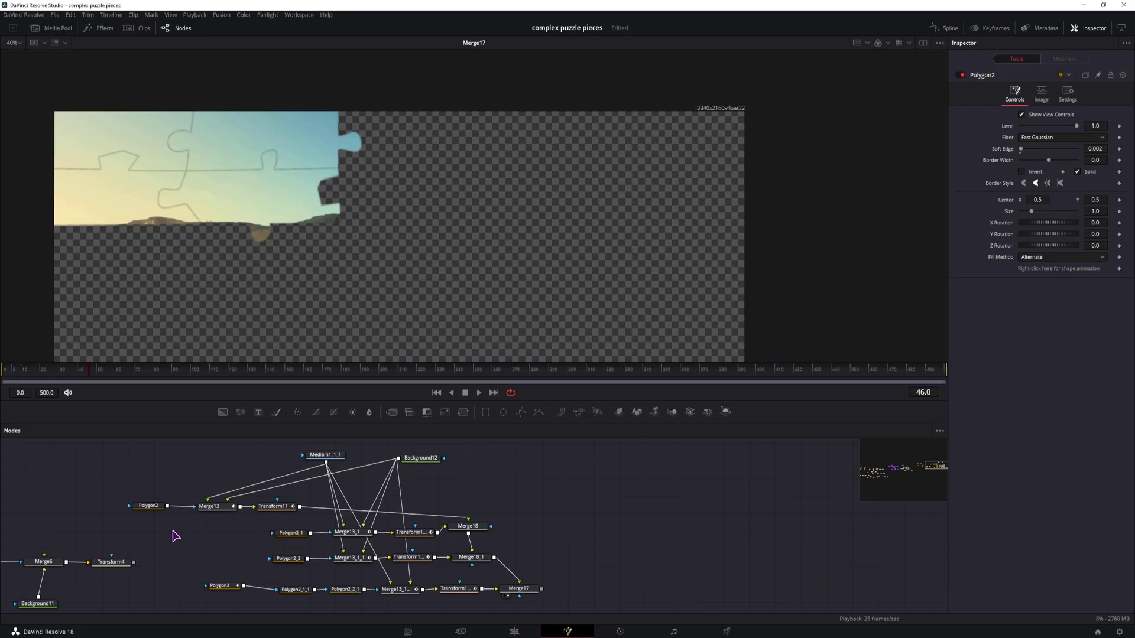
pyautogui.click(149, 505)
pyautogui.moveTo(184, 574); pyautogui.dragTo(365, 617)
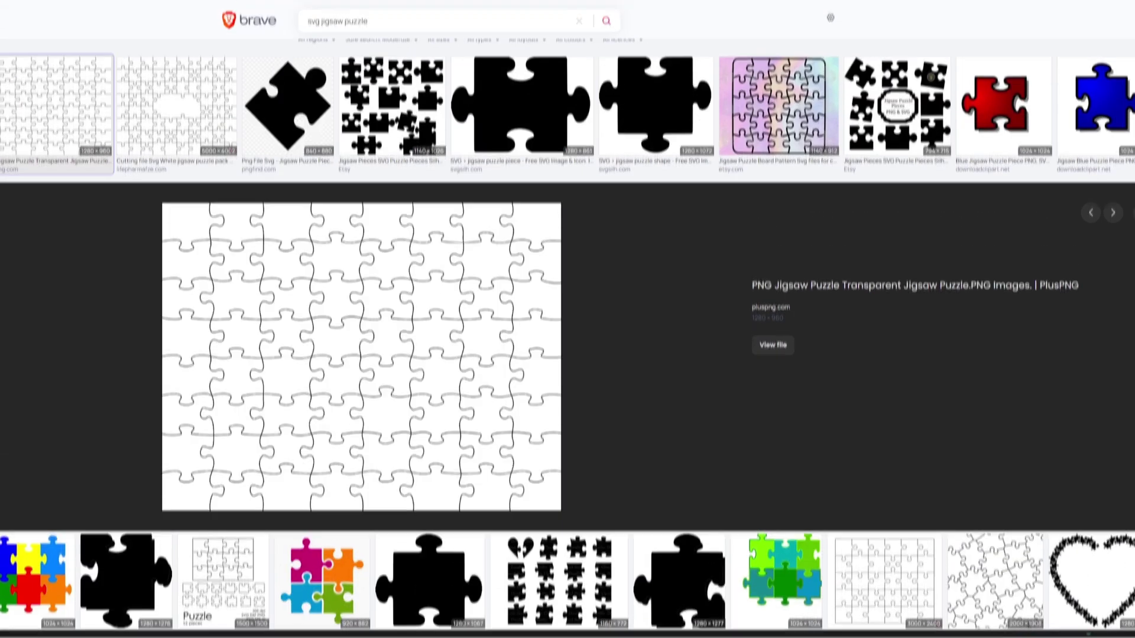
pyautogui.scroll(-1, 423, 452)
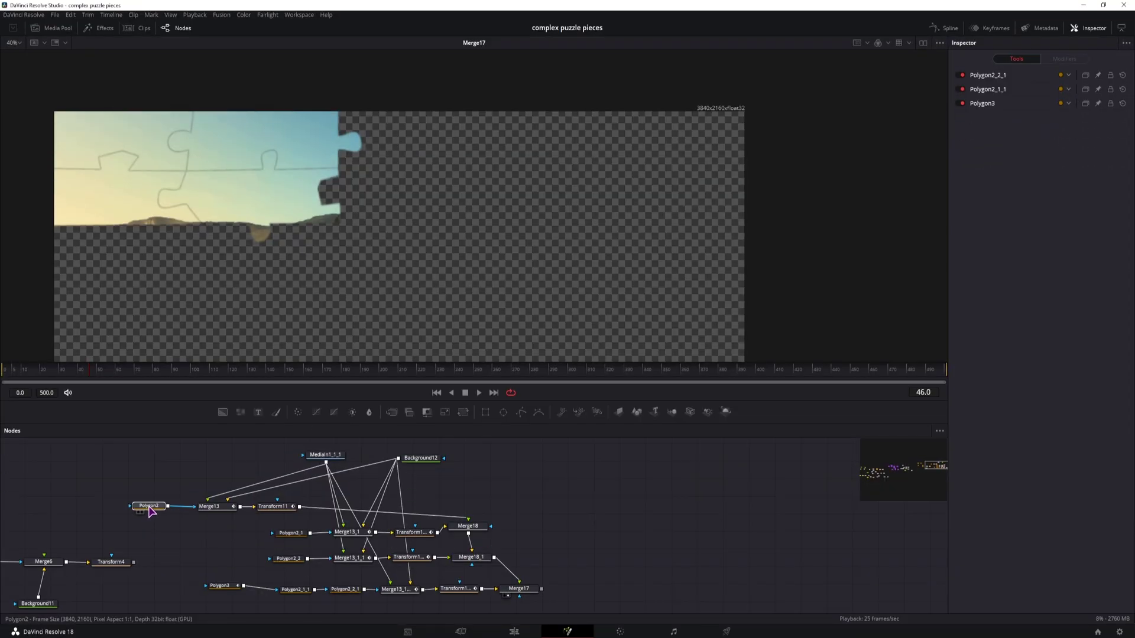
# Step: Shift Polygon2's center X to 0.539 and enlarge its size to about 1.77
pyautogui.click(149, 506)
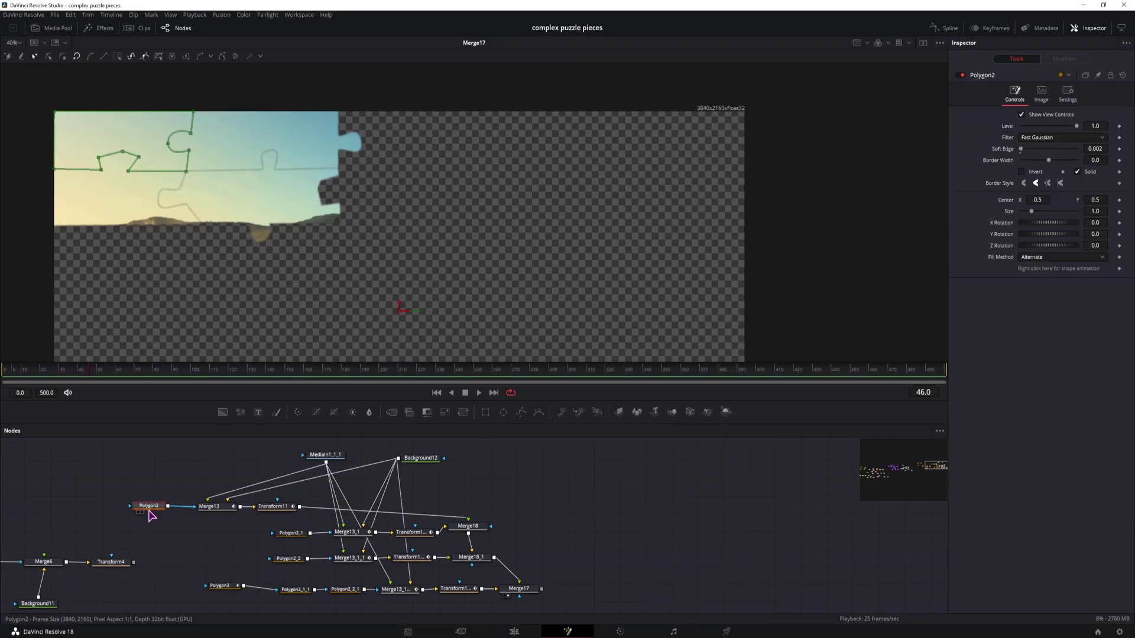
pyautogui.moveTo(1037, 199)
pyautogui.mouseDown()
pyautogui.moveTo(1093, 199)
pyautogui.moveTo(1031, 200)
pyautogui.moveTo(1081, 199)
pyautogui.moveTo(1027, 213)
pyautogui.mouseUp()
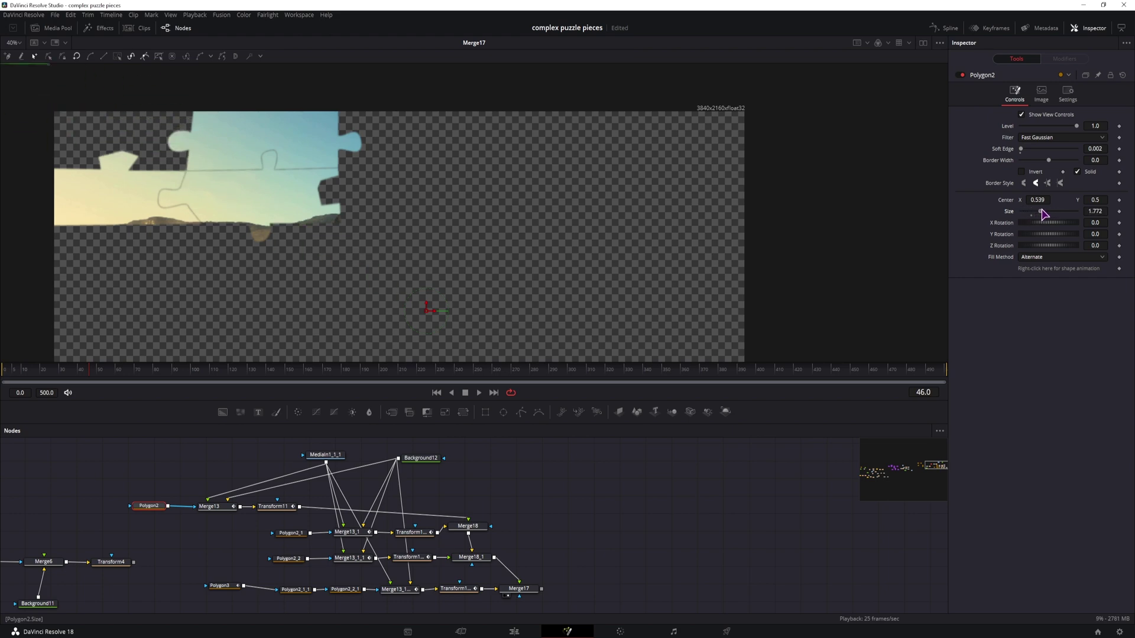